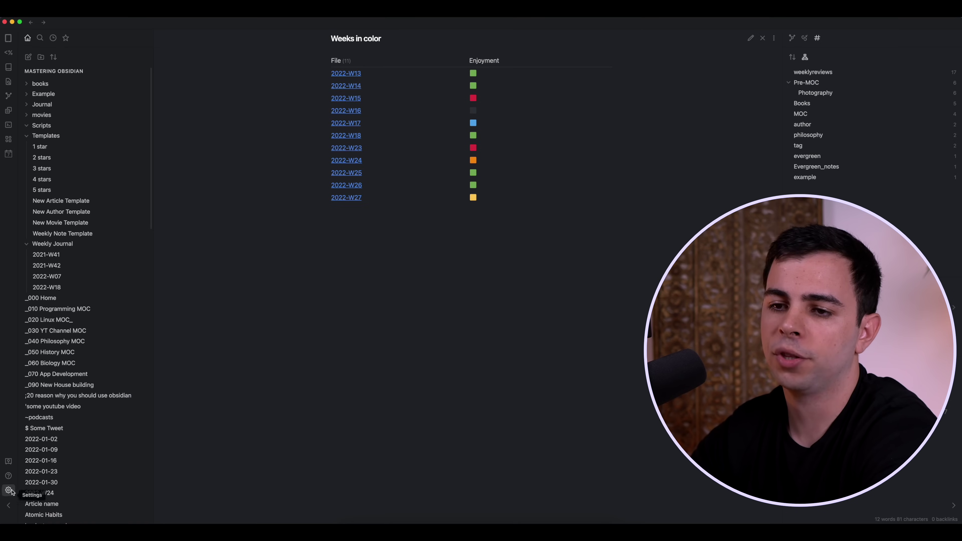
- Look over the Templater plugin's settings under Community plugins, then close Settings
click(8, 490)
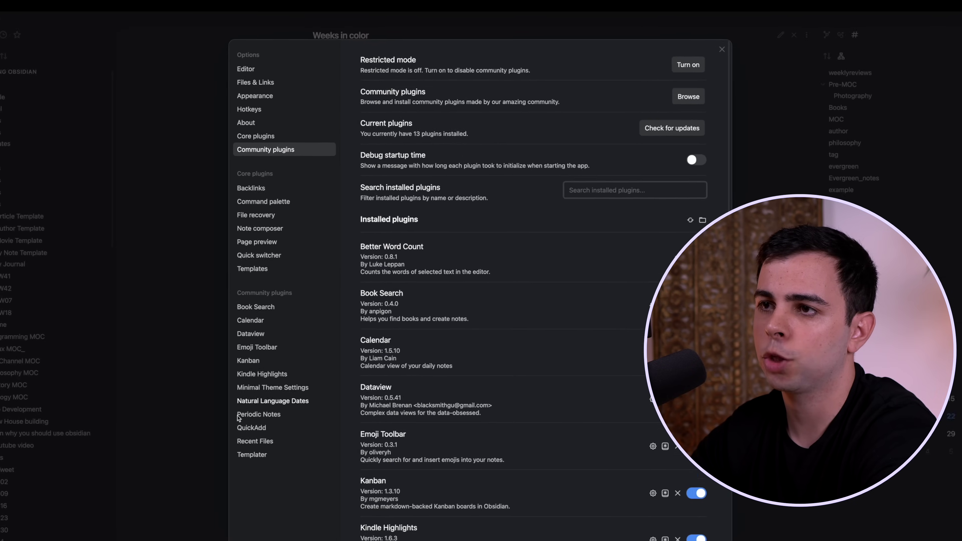
click(251, 454)
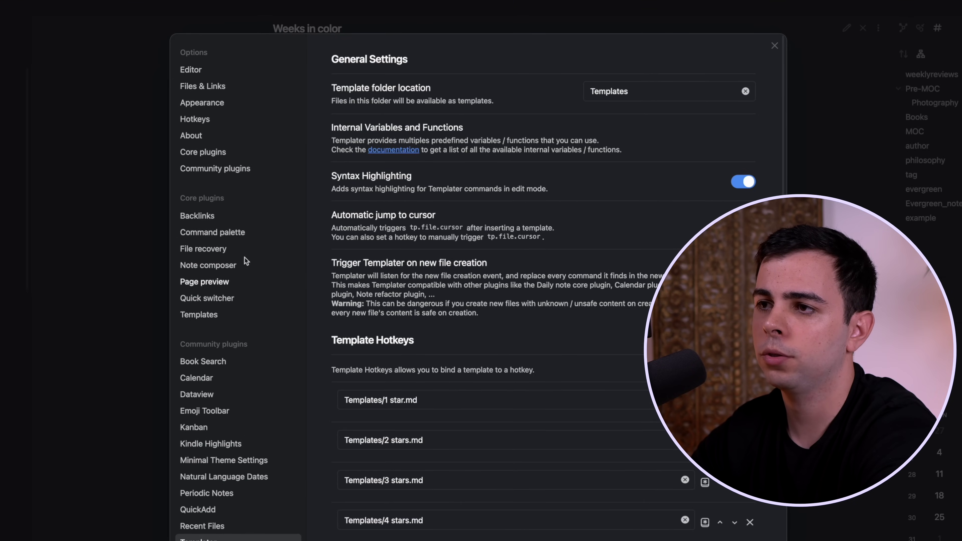
click(243, 150)
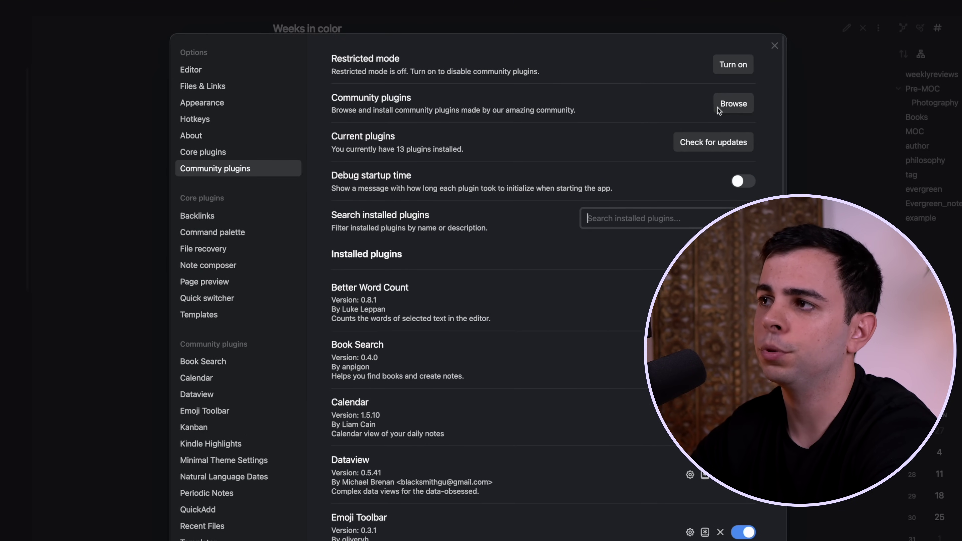
click(198, 538)
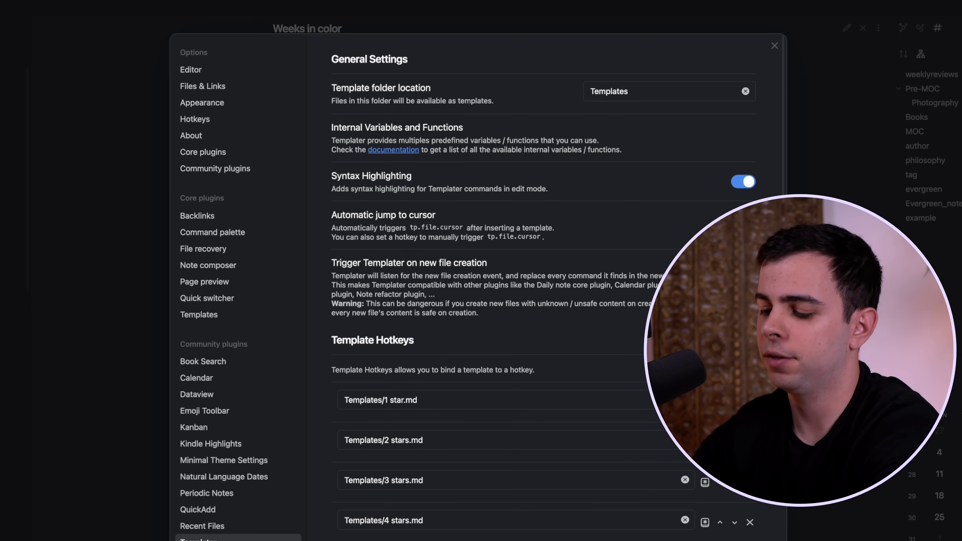
key(Escape)
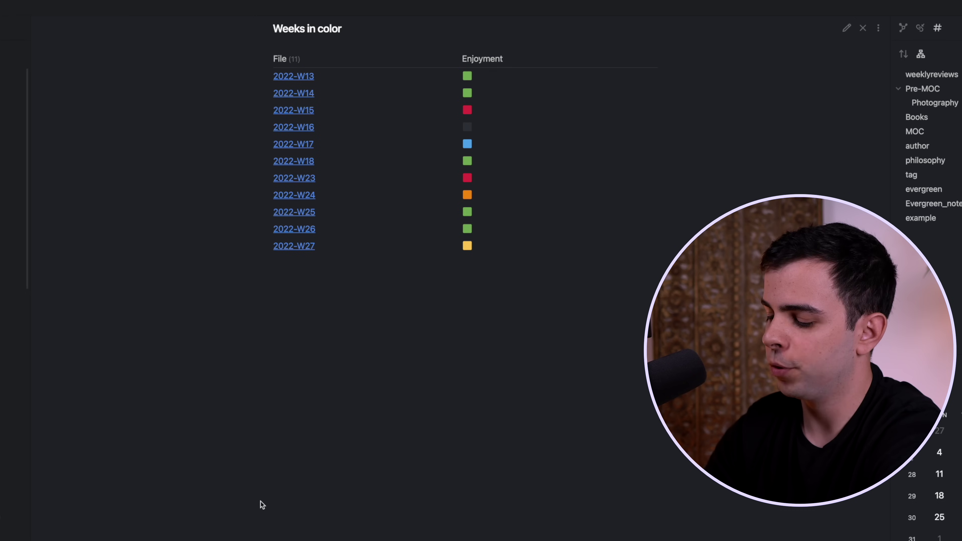
- Create a note titled 'Templater tutorial' and write <% tp.date.now("YYYY-MM-DD") %> in its body
key(ctrl+n)
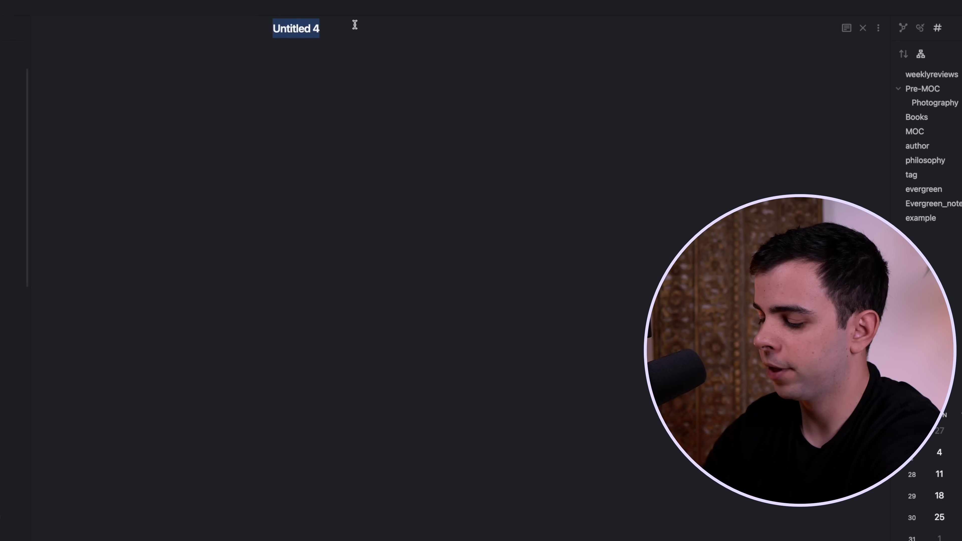
text(Templater tutorial)
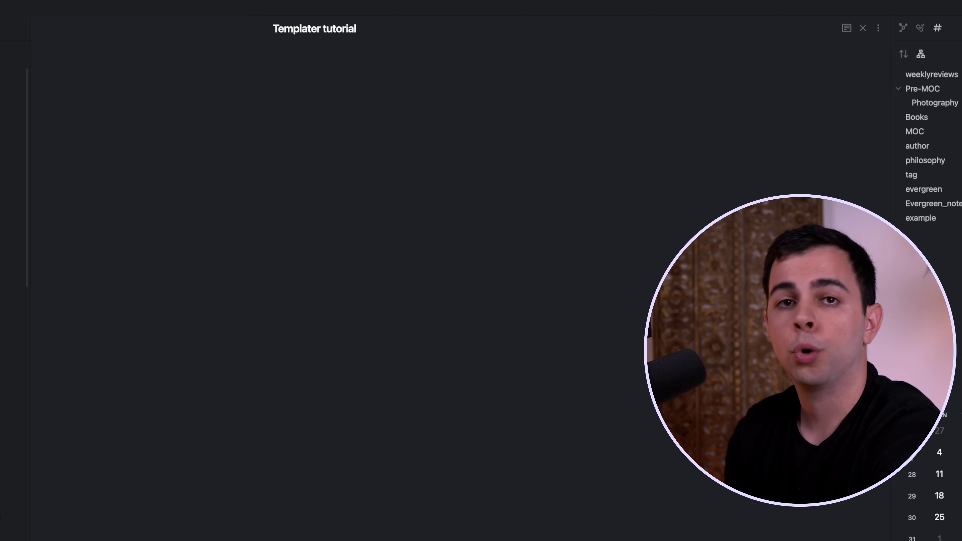
key(Return)
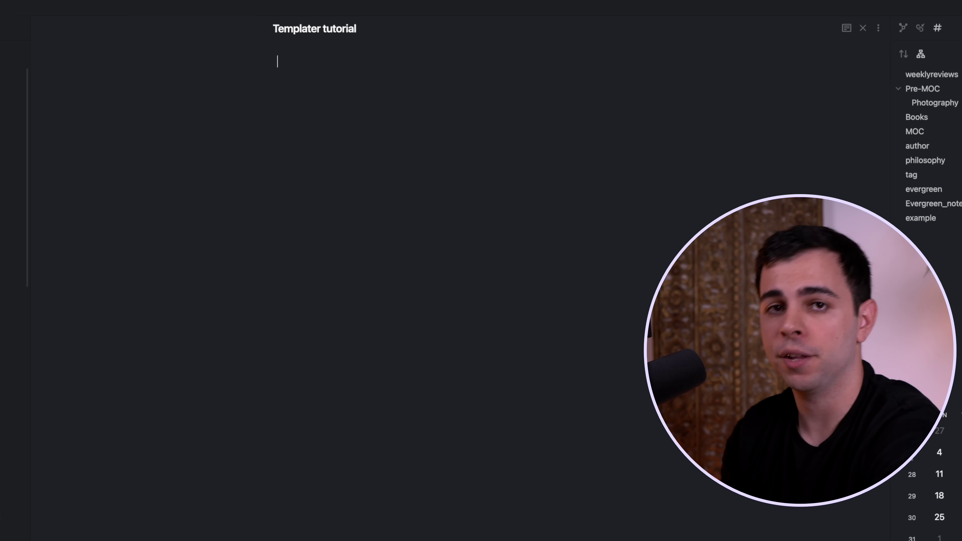
text(<)
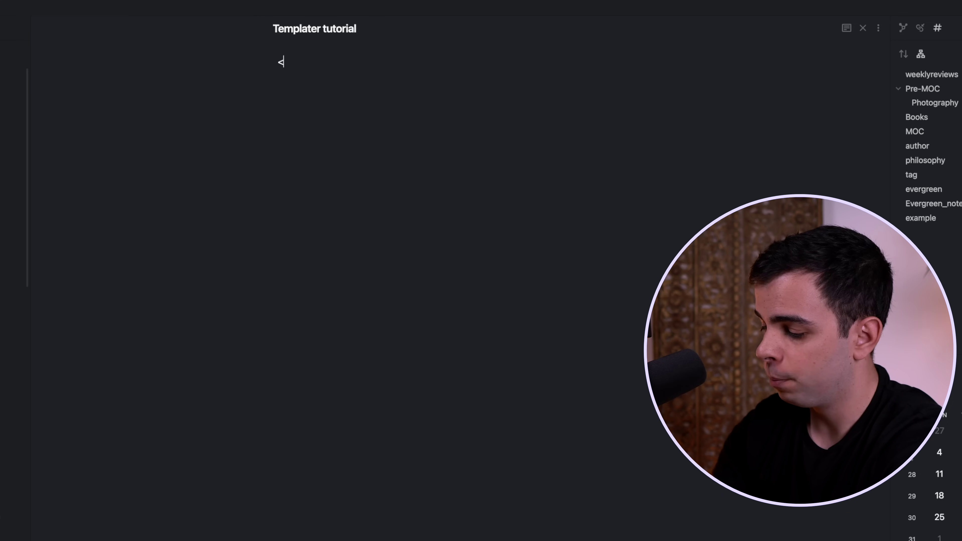
text(% %>)
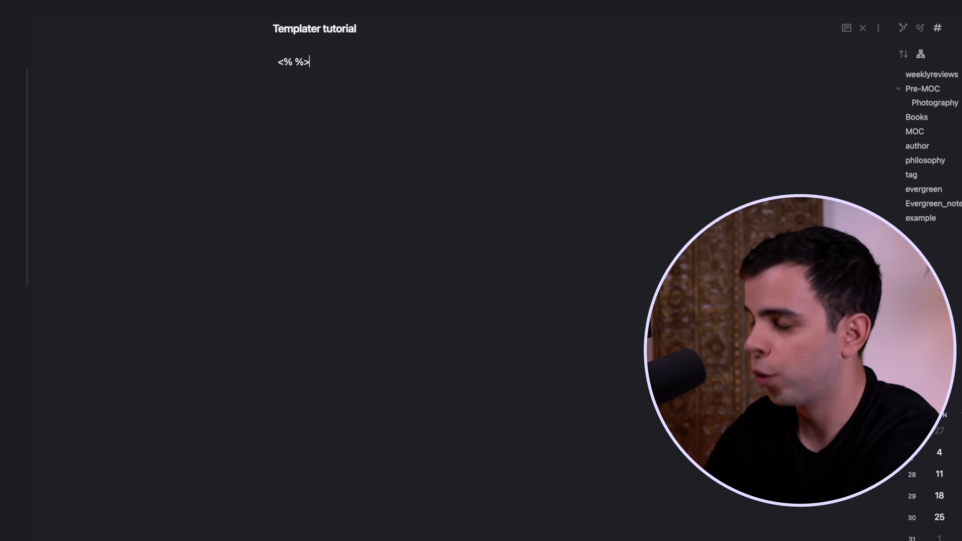
click(295, 62)
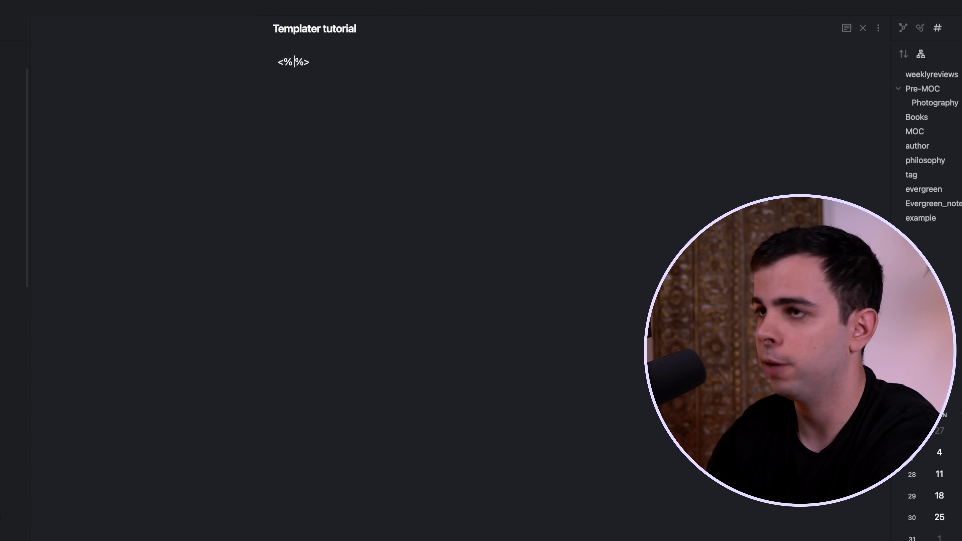
click(292, 62)
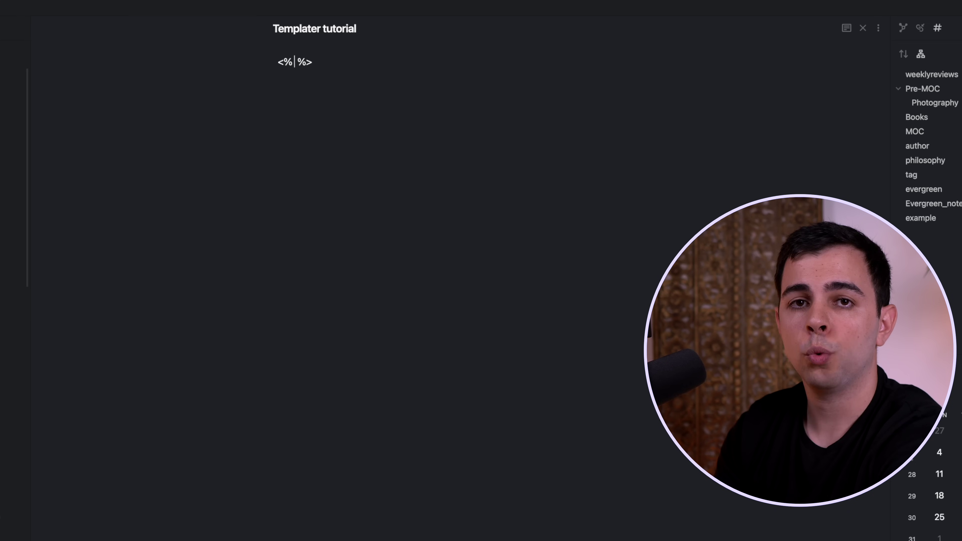
text(tp )
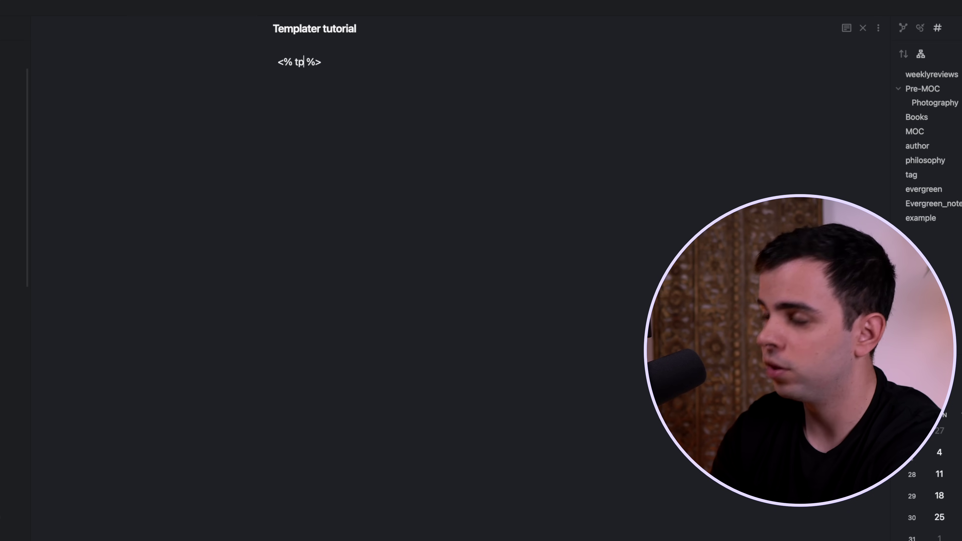
text(.date)
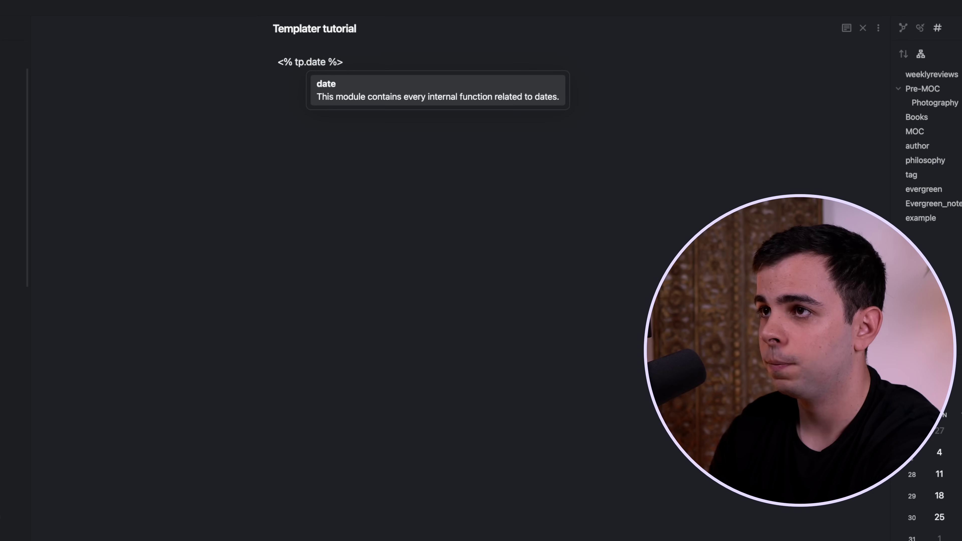
text(.now("YYY)
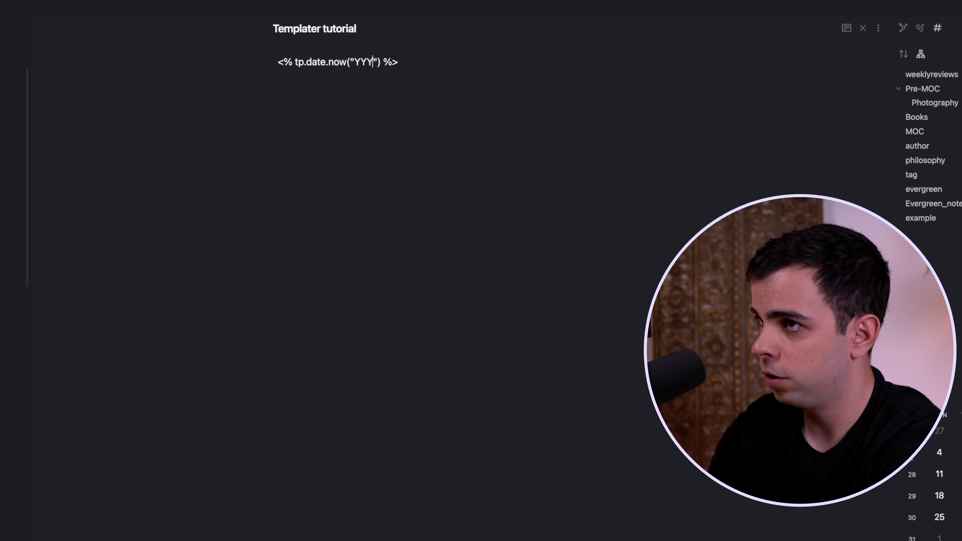
text(Y-MM-DD)
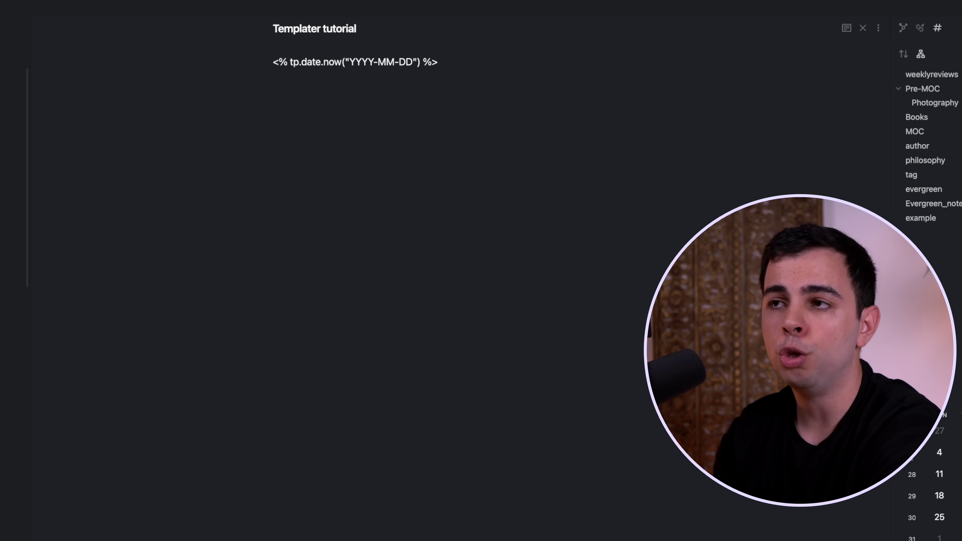
- Run 'Templater: Replace templates in the active file' from the palette to render the date as 2022-07-22
key(ctrl+e)
key(ctrl+e)
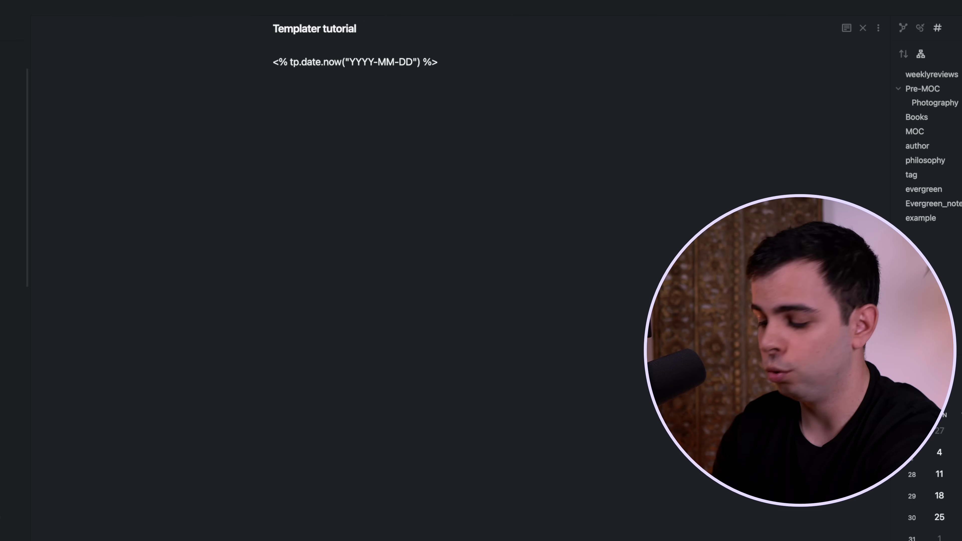
key(super+p)
text(templa)
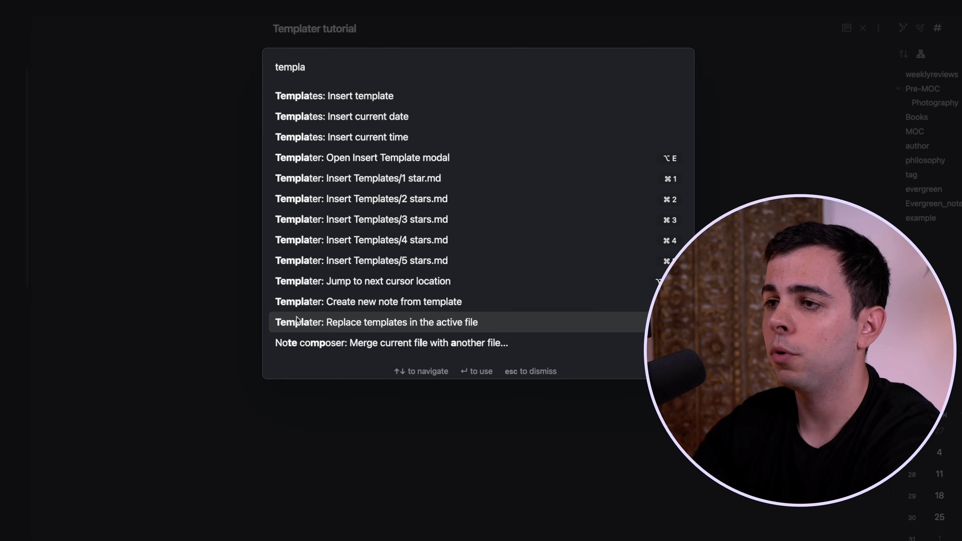
click(297, 322)
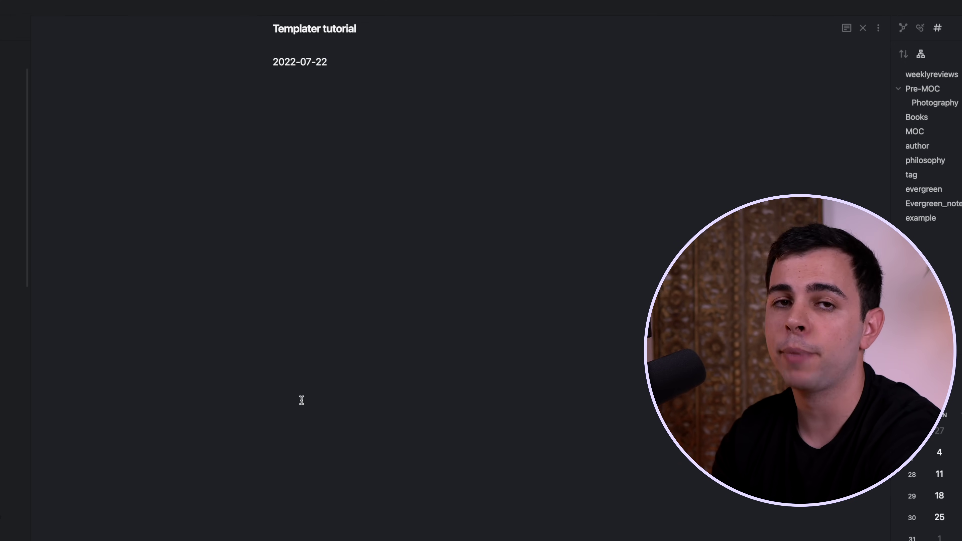
key(alt+r)
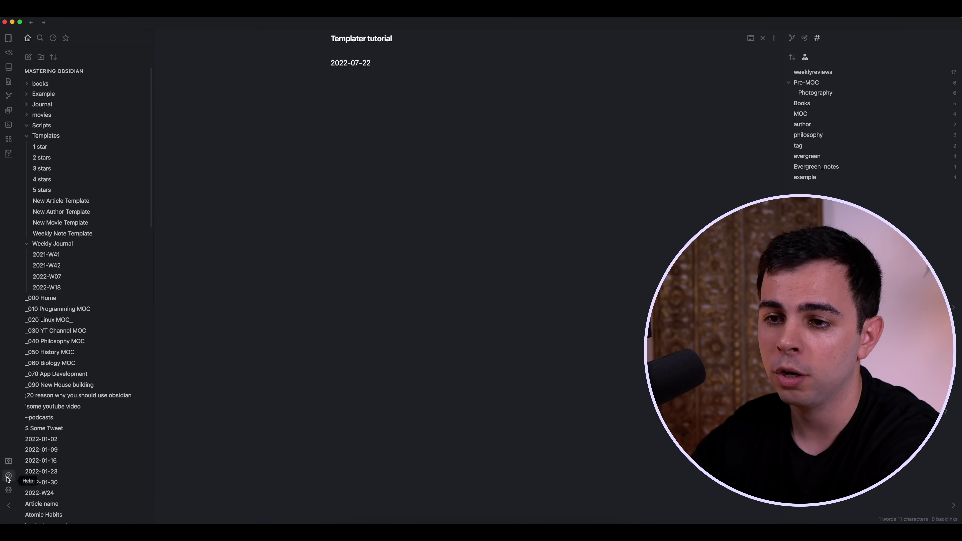
- Remove the old hotkey for Templater's replace-templates command and assign Option+R in Hotkeys settings
click(7, 491)
click(274, 105)
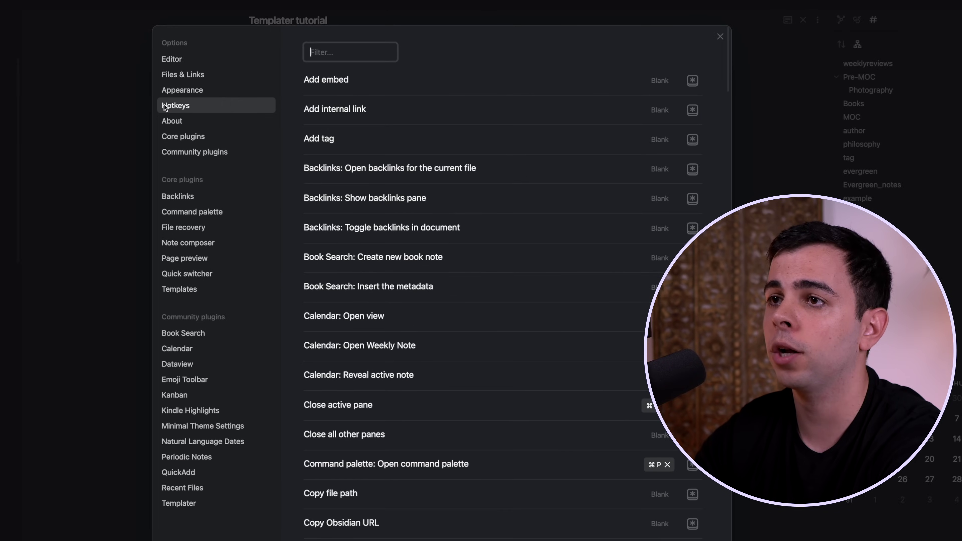
click(344, 45)
text(replac)
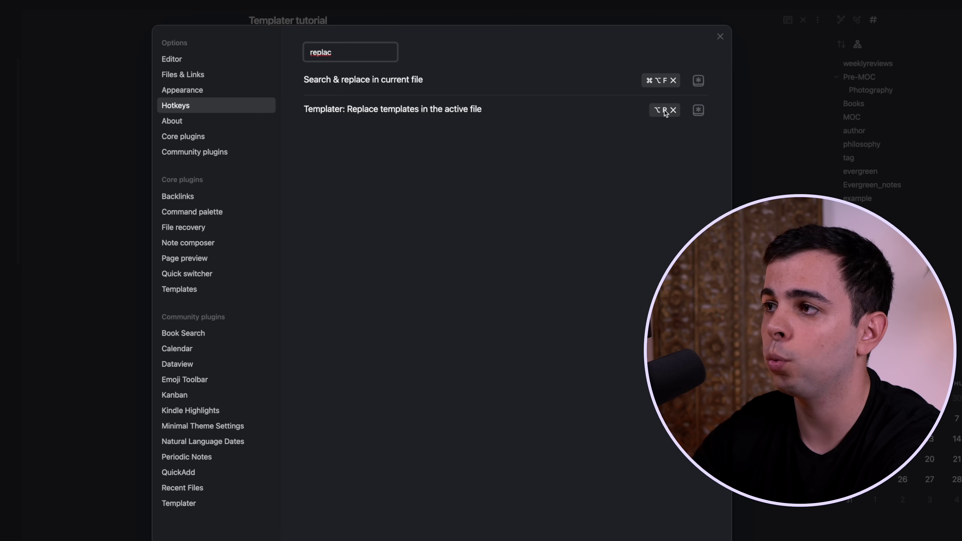
click(673, 110)
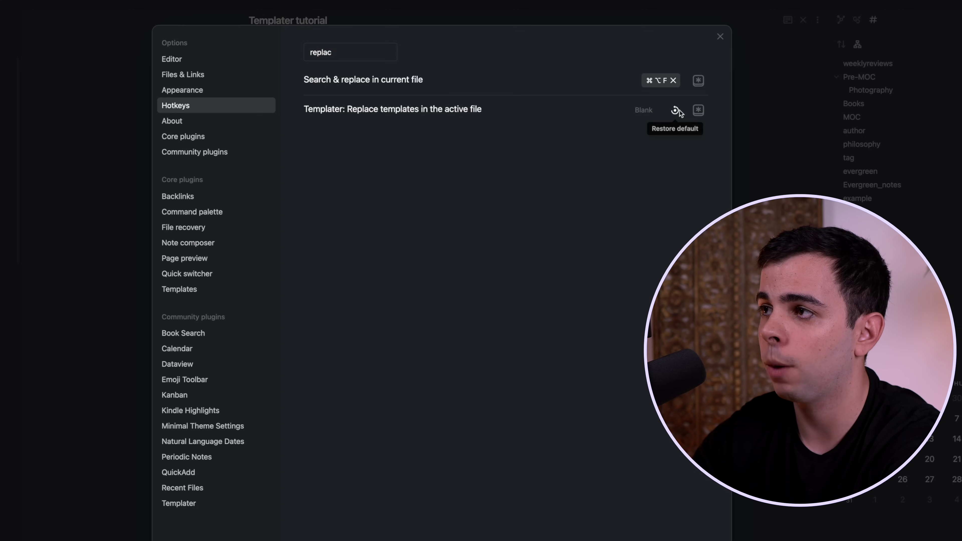
click(700, 111)
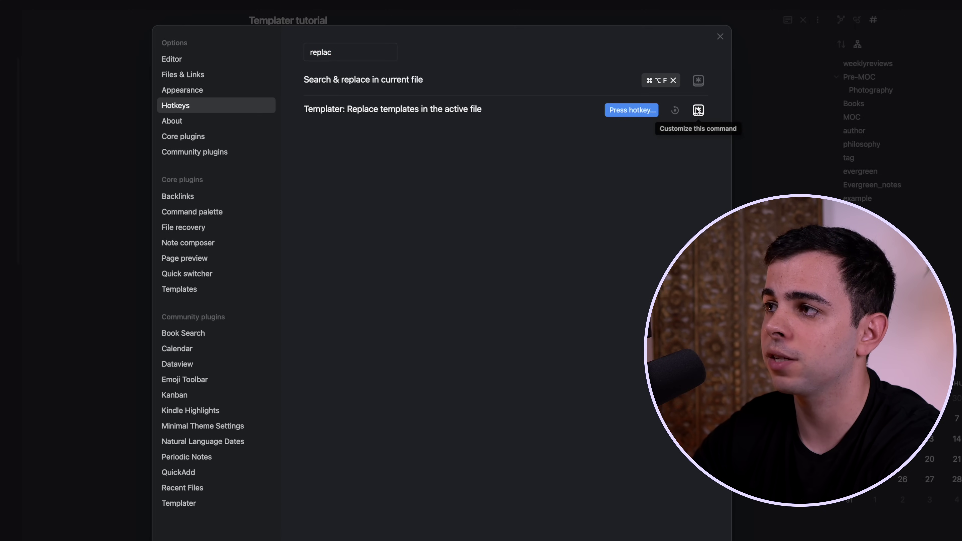
key(alt+r)
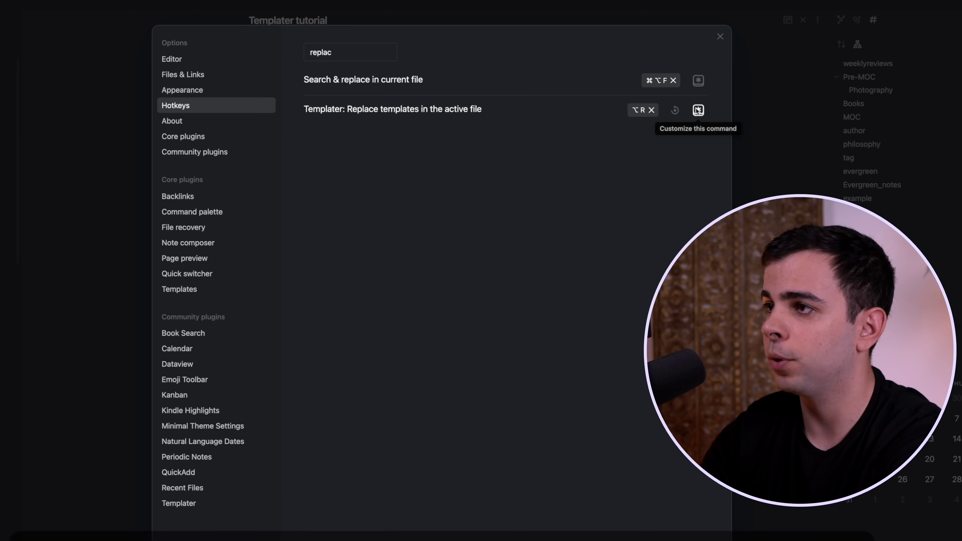
key(Escape)
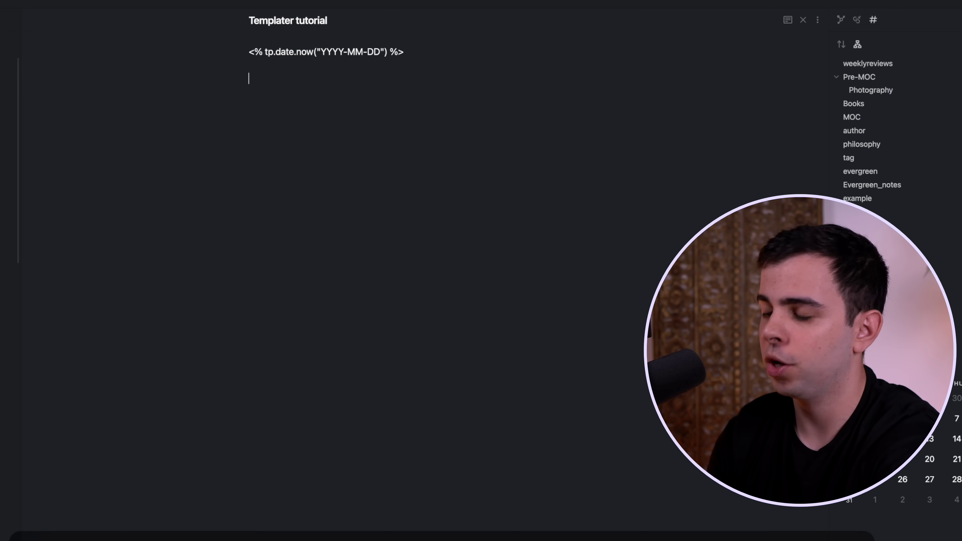
- Render the date tag as 2022-07-22 with Option+R, then undo back to the raw tag
key(alt+r)
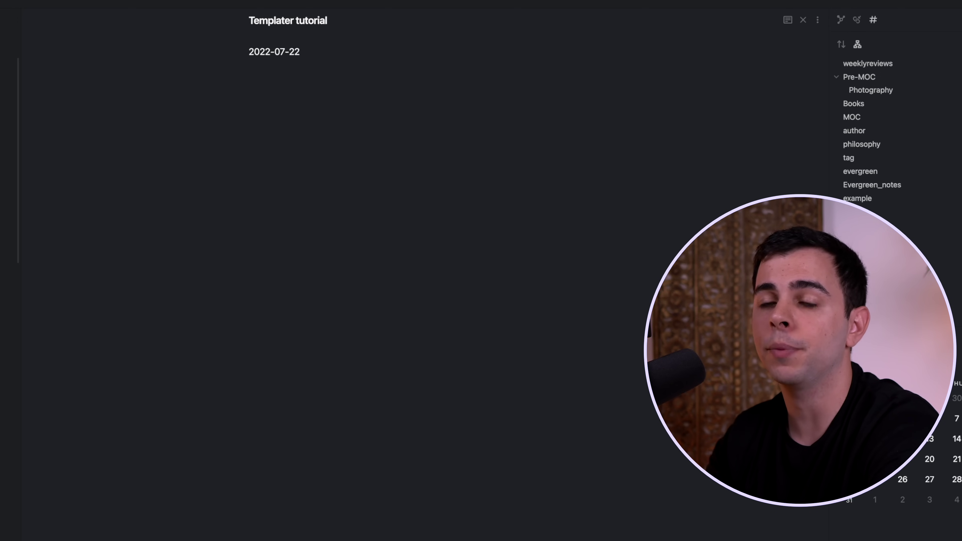
key(super+z)
- Create a note titled 'tp.date', paste in the date template line, and test-render it
key(super+n)
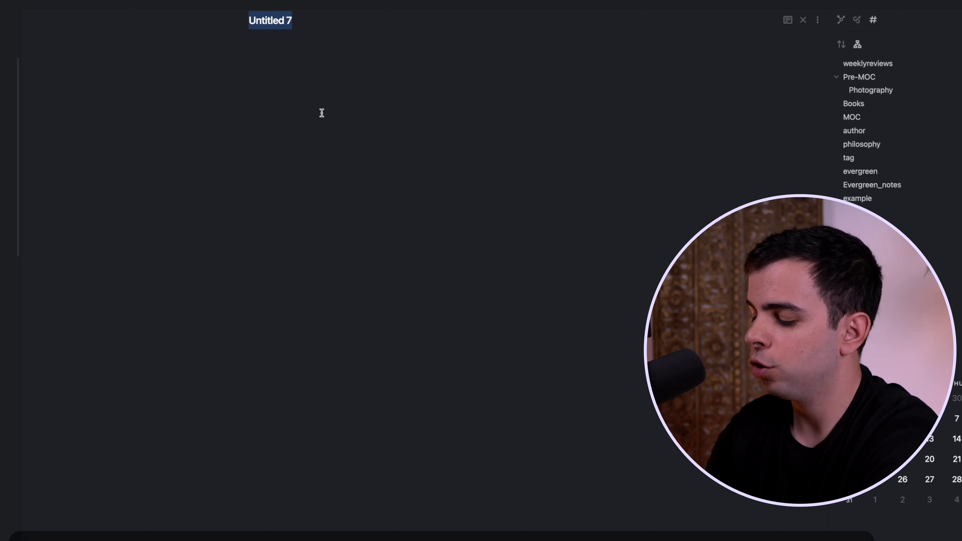
text(tp.date)
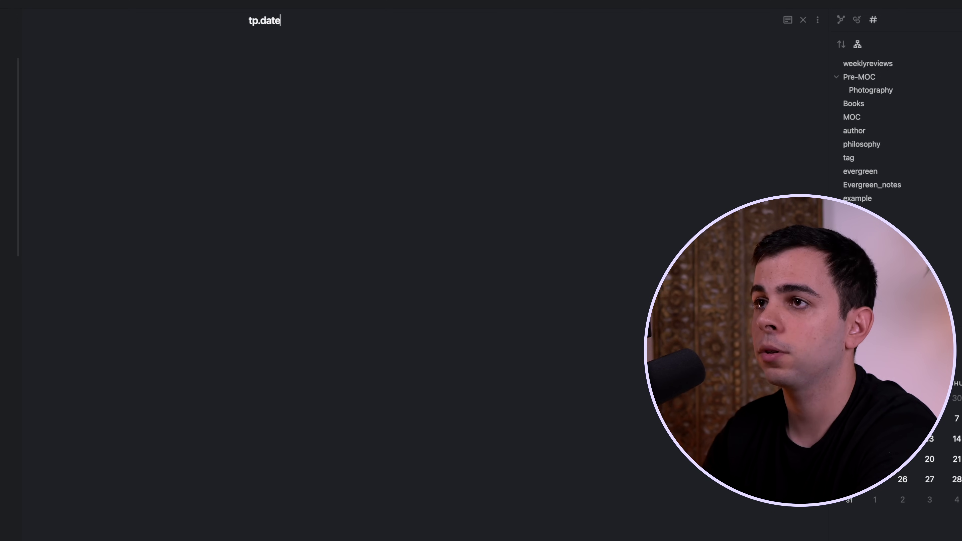
text(<% tp.date.now("YYYY-MM-DD") %>)
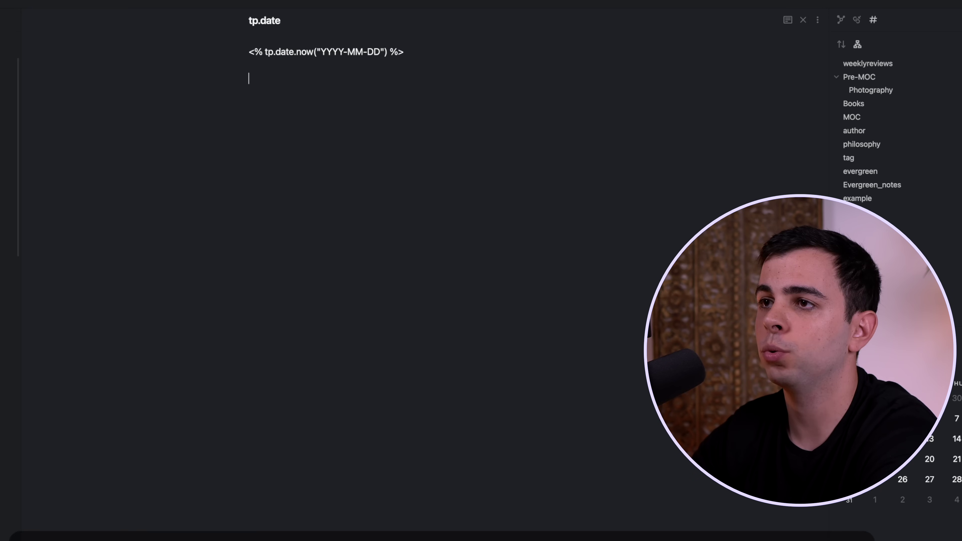
key(alt+r)
key(super+z)
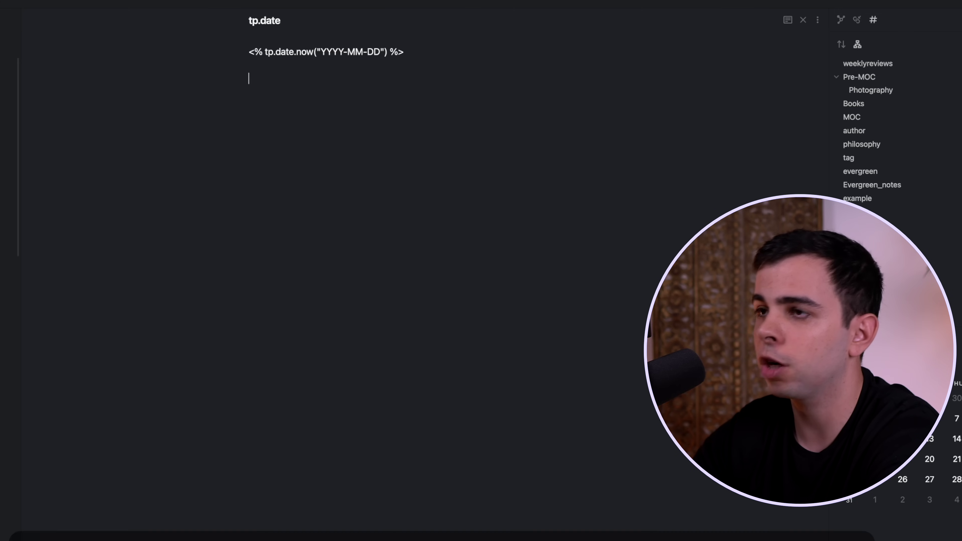
- Change the date format to "Do MMMM YYYY", render it as 22nd July 2022, then undo
key(alt+r)
drag(328, 48, 250, 51)
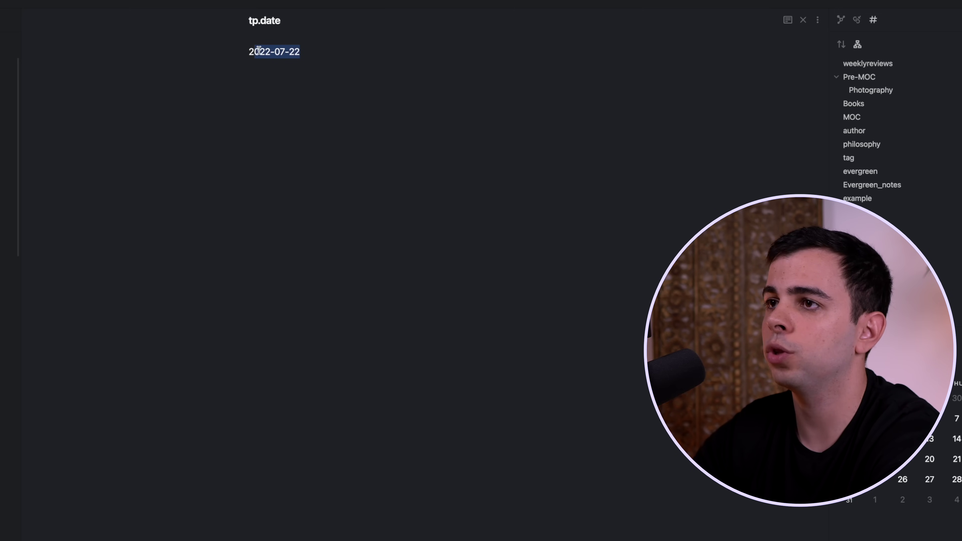
click(317, 51)
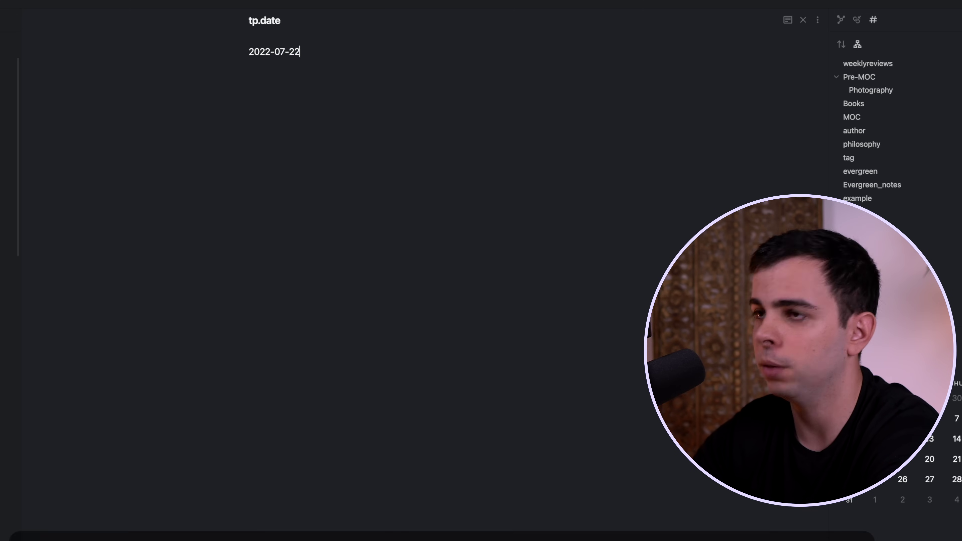
key(super+z)
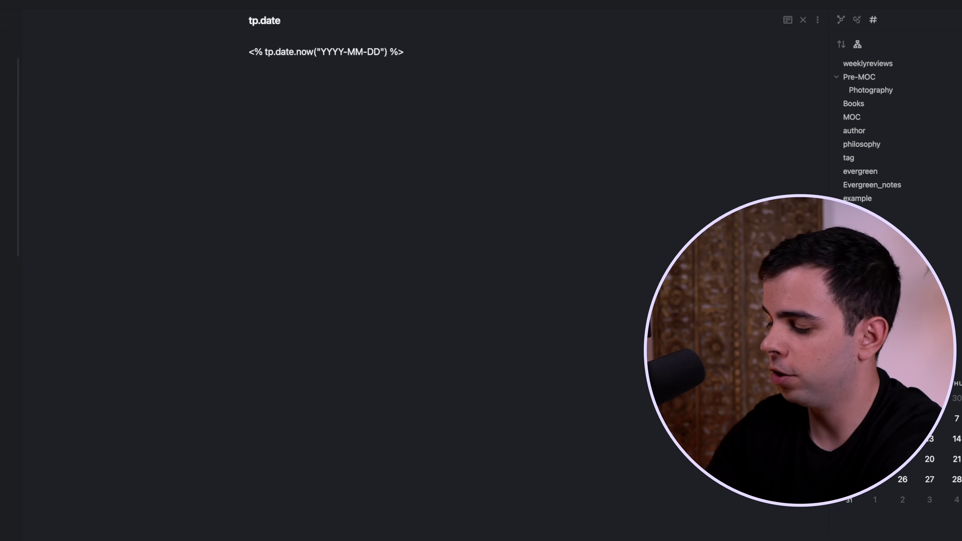
key(BackSpace)
key(BackSpace)
key(BackSpace)
key(BackSpace)
key(BackSpace)
key(BackSpace)
key(BackSpace)
key(BackSpace)
key(BackSpace)
key(BackSpace)
text(Do MMMM )
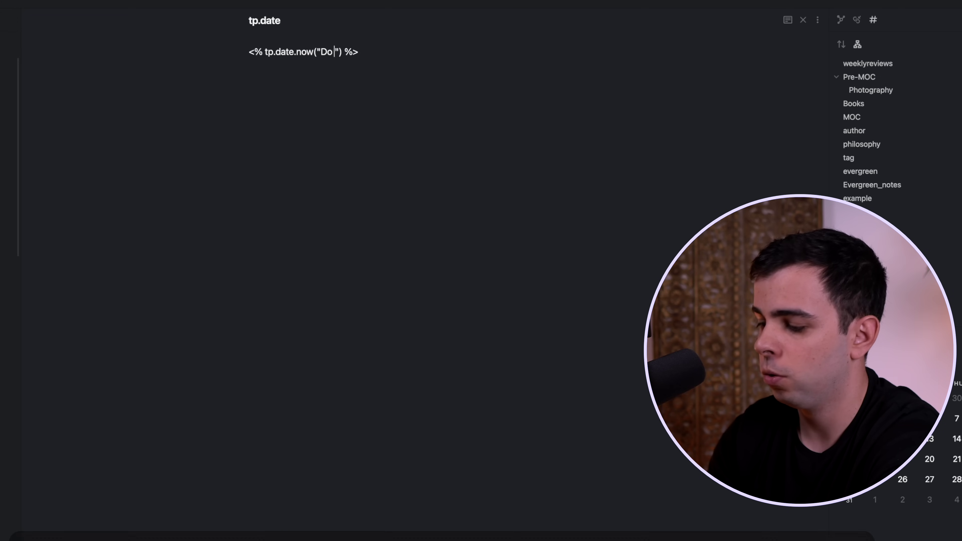
text(YYYY)
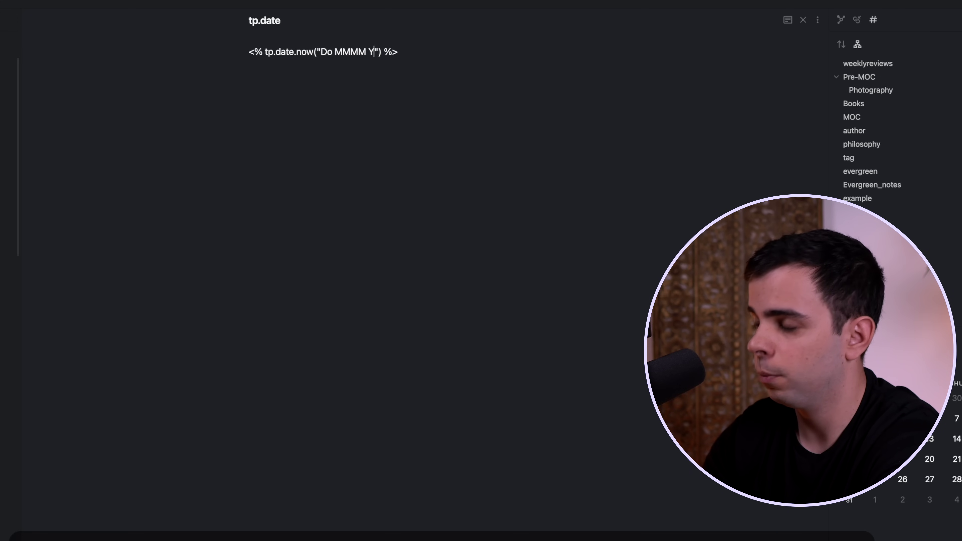
key(alt+r)
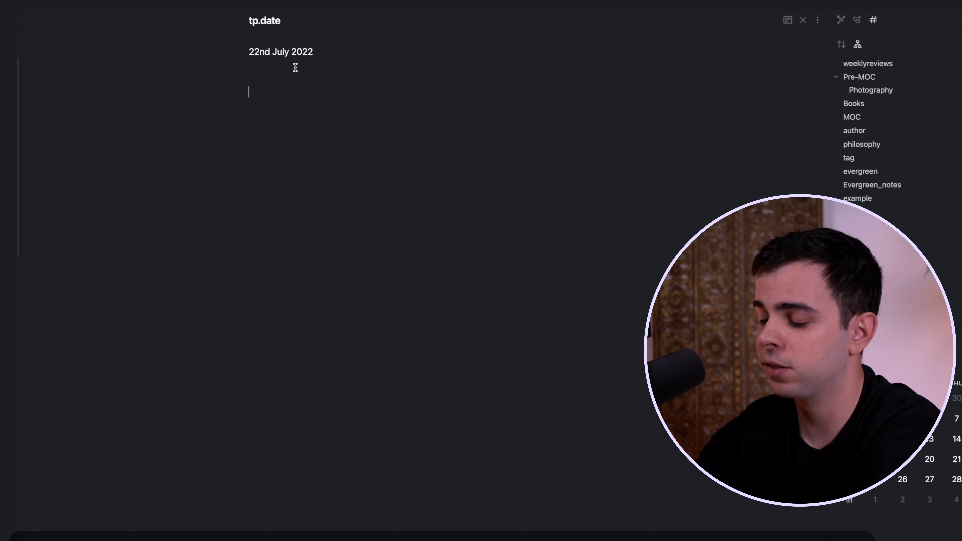
key(ctrl+z)
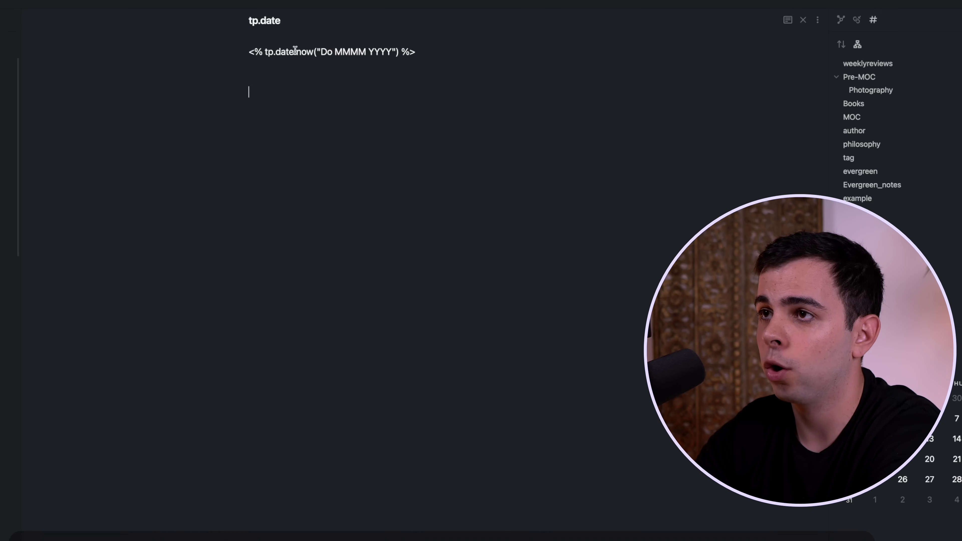
- Try tp.date.tomorrow (23rd July 2022), then switch the function to yesterday and render it
double_click(305, 52)
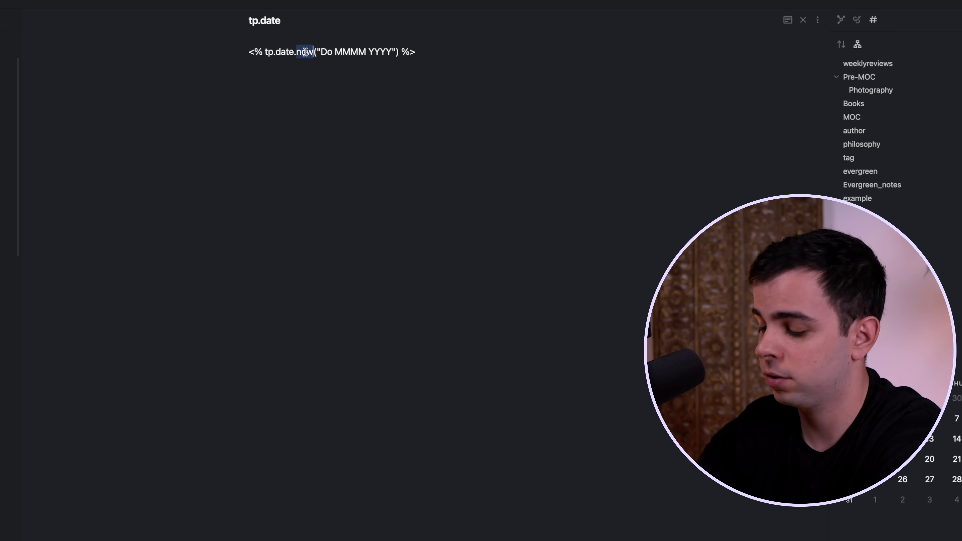
text(tomorrow)
key(BackSpace)
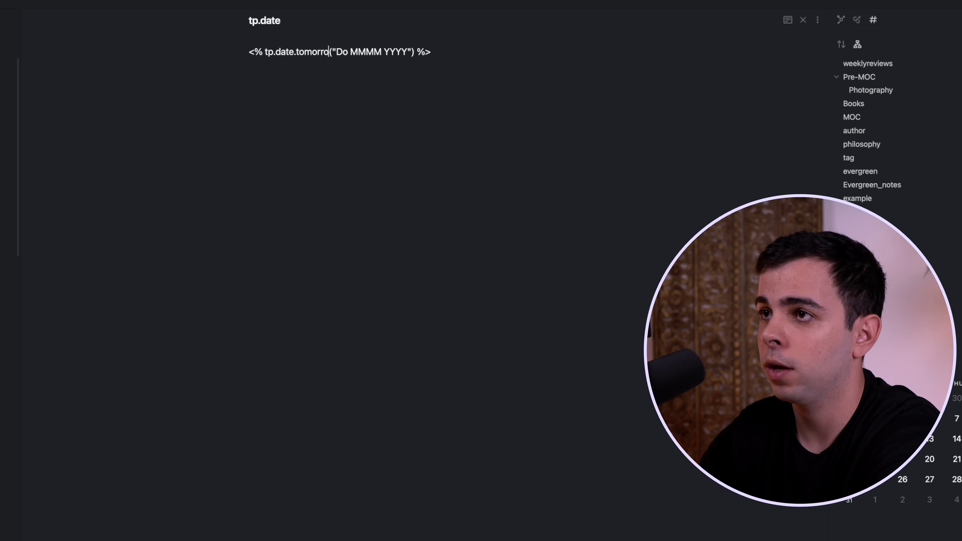
text(w)
click(353, 126)
key(alt+r)
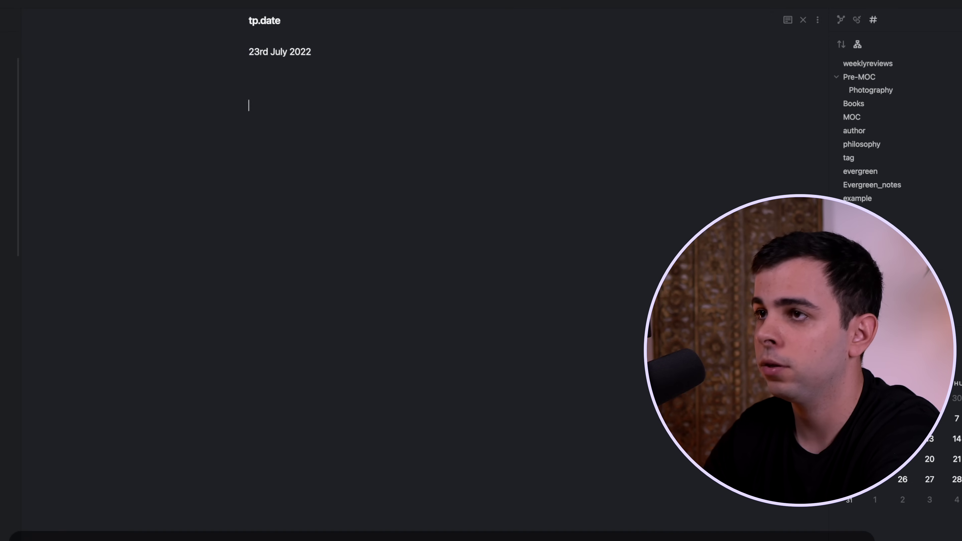
drag(265, 65, 250, 53)
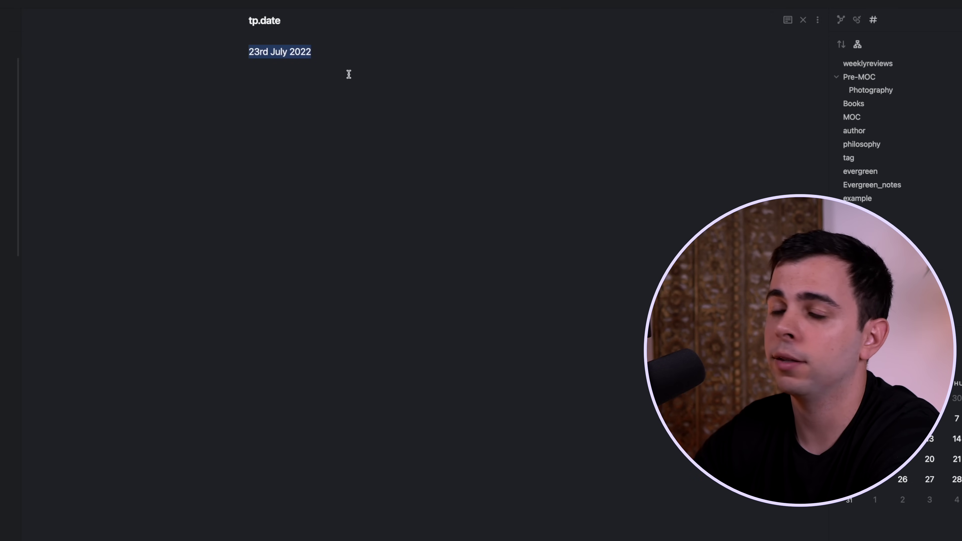
key(super+z)
double_click(320, 52)
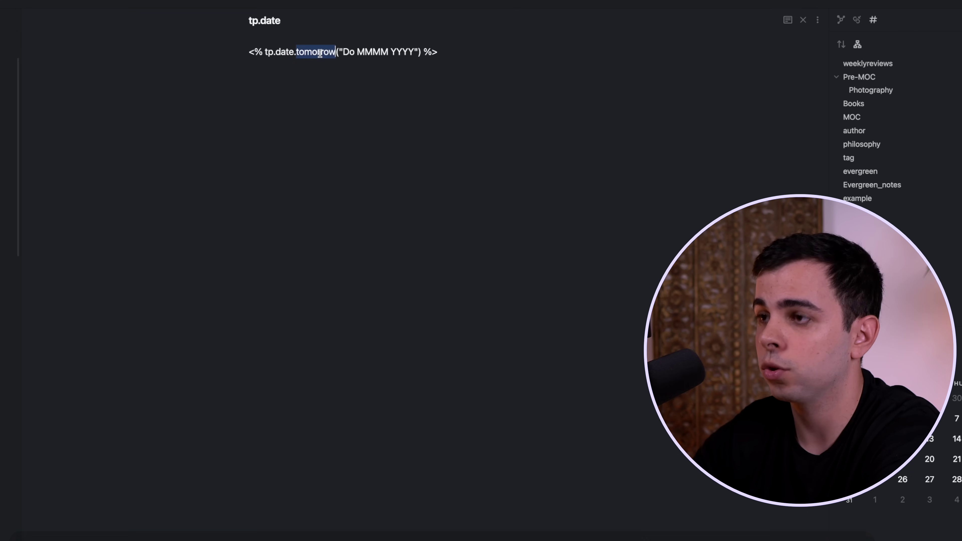
text(yesterday)
key(alt+r)
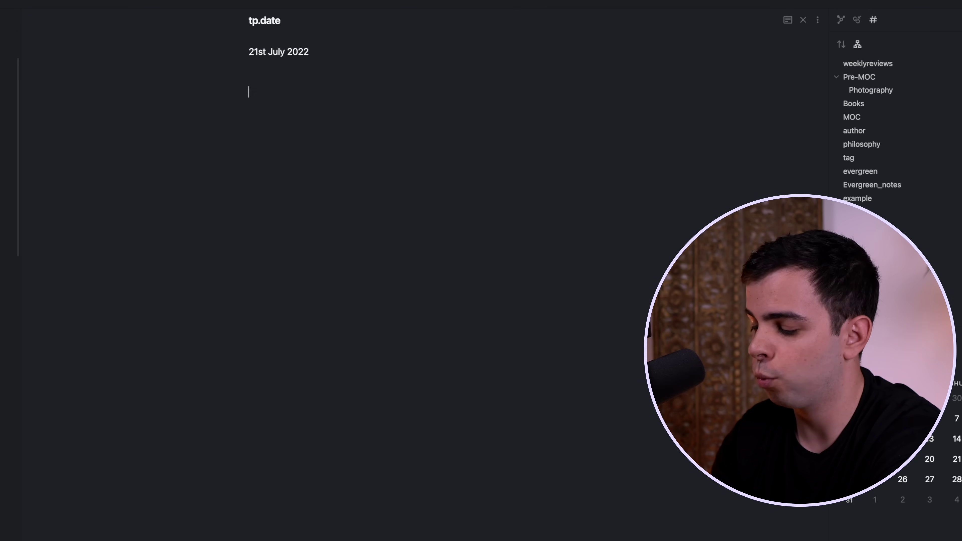
text(@)
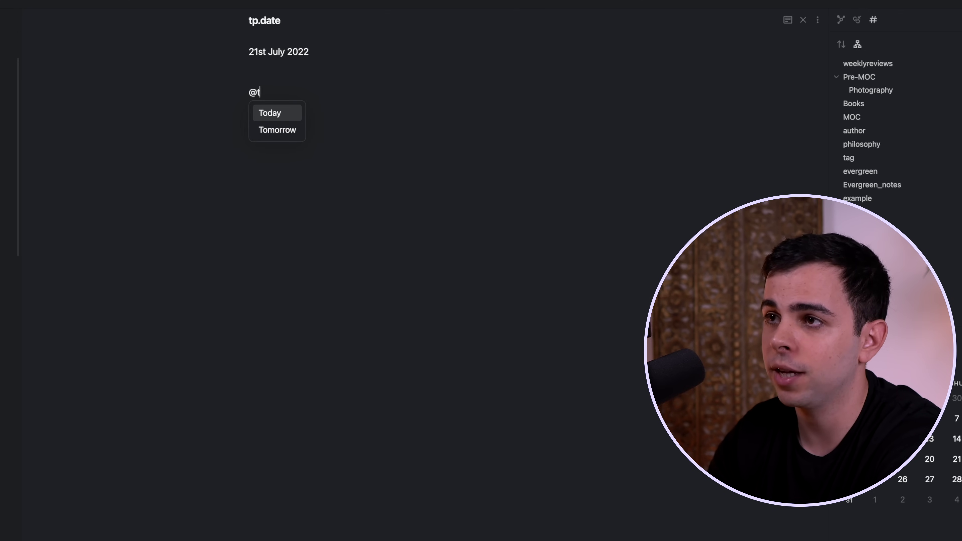
text(2)
key(Return)
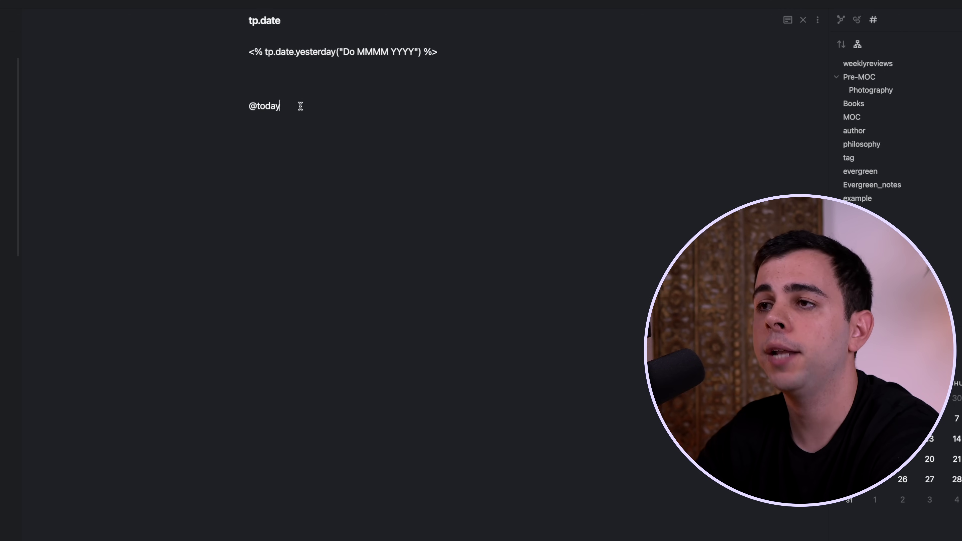
drag(298, 102, 228, 103)
click(298, 81)
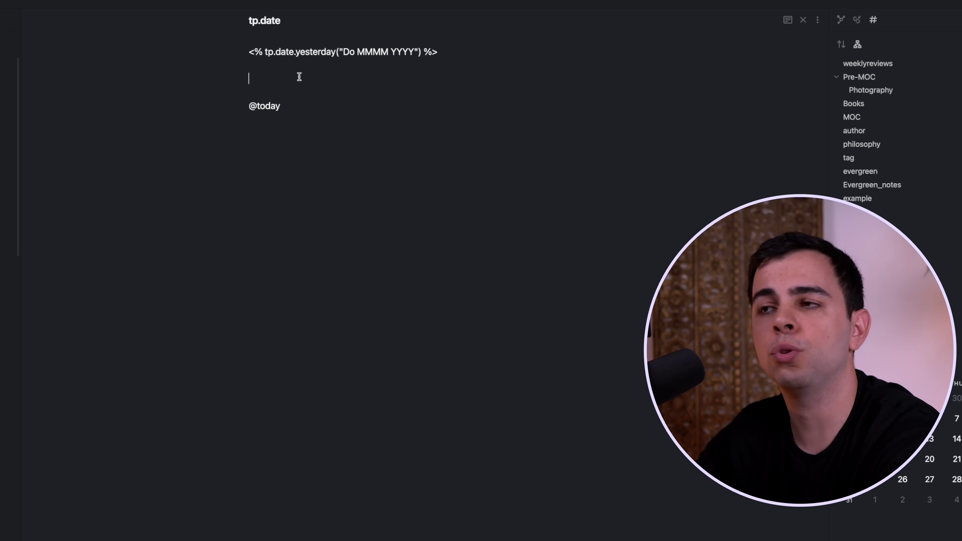
double_click(284, 53)
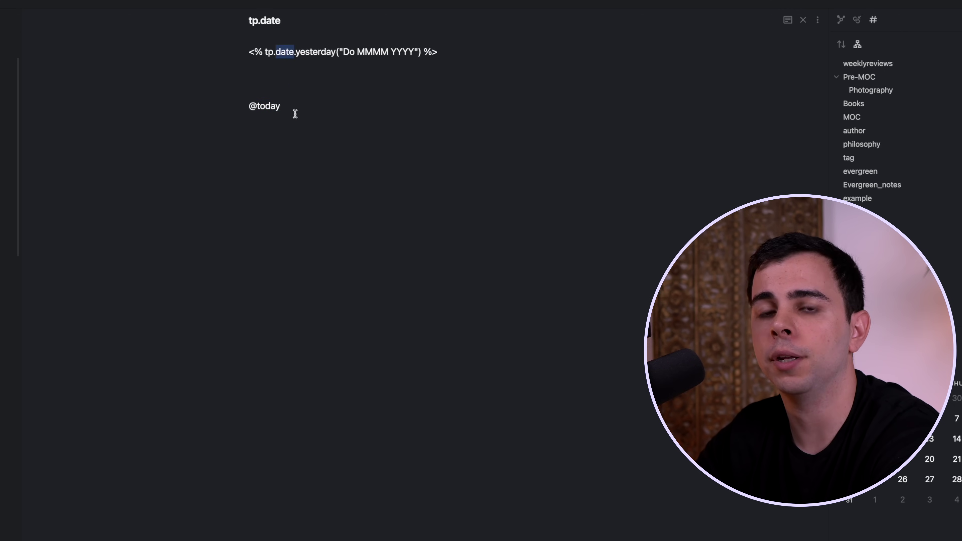
click(303, 89)
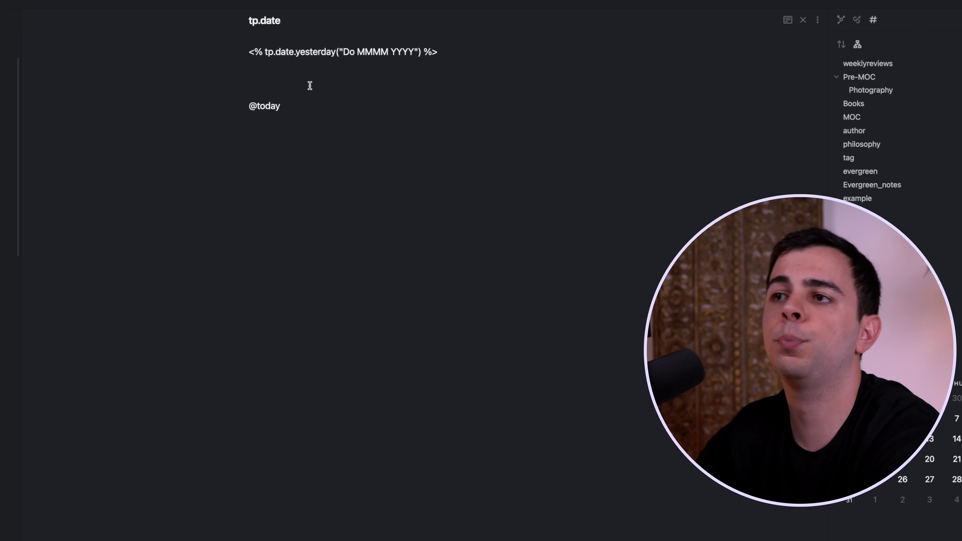
drag(281, 107, 243, 94)
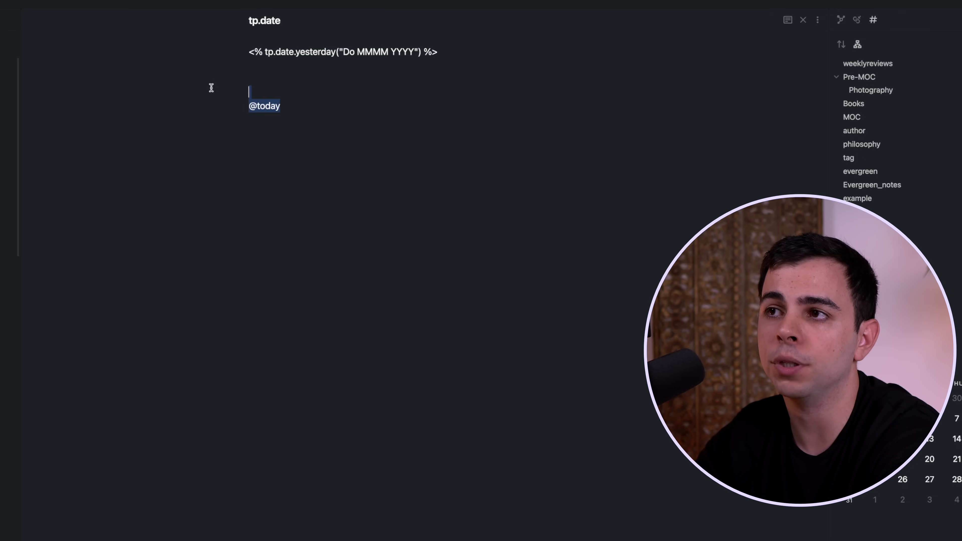
drag(281, 106, 246, 106)
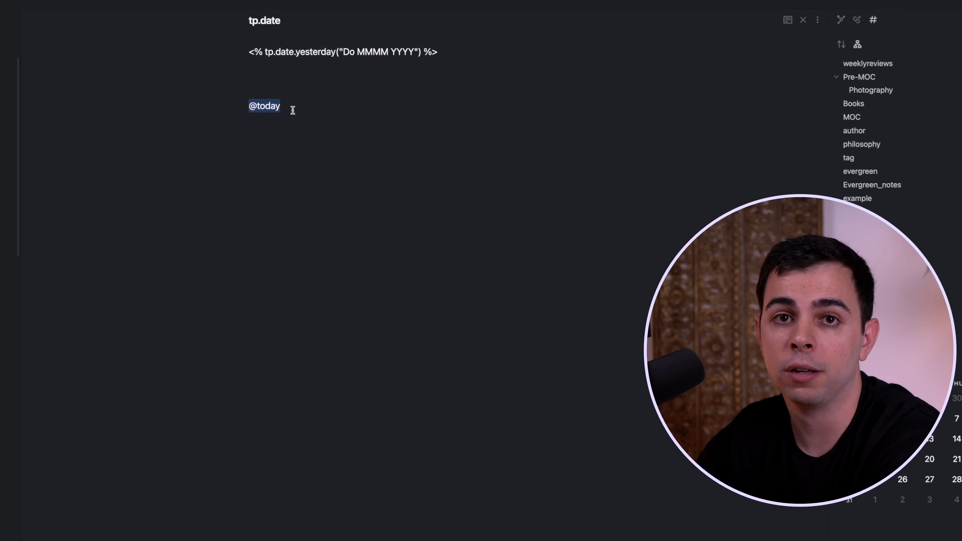
triple_click(288, 53)
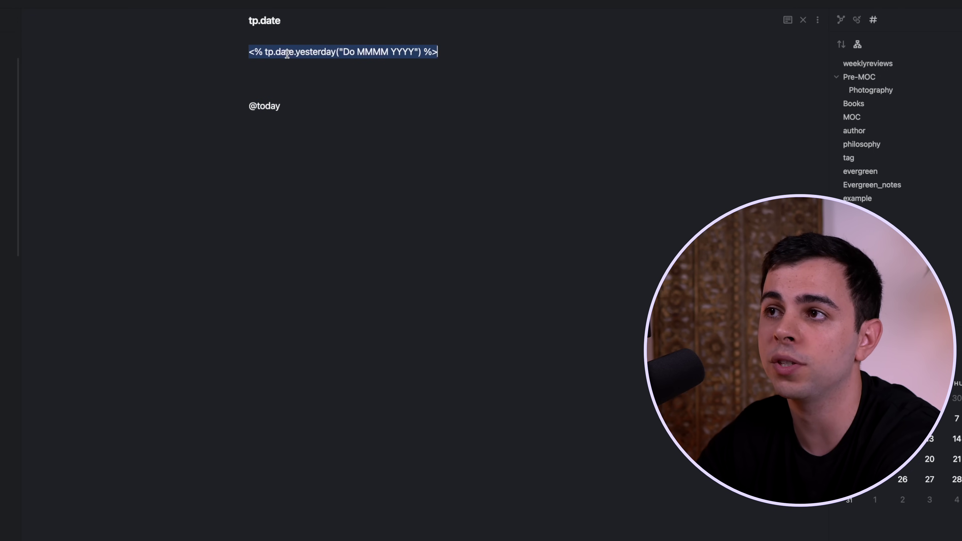
click(309, 60)
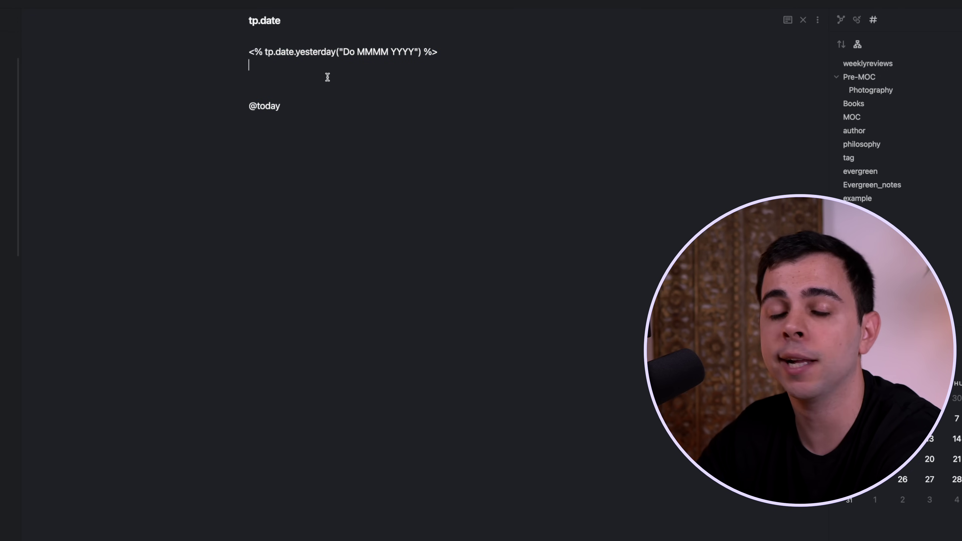
drag(288, 77, 299, 105)
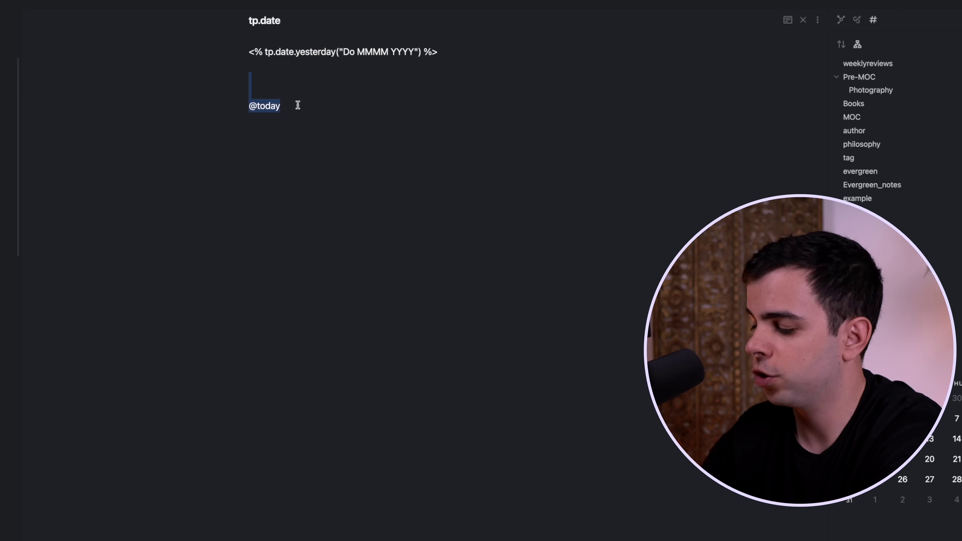
key(BackSpace)
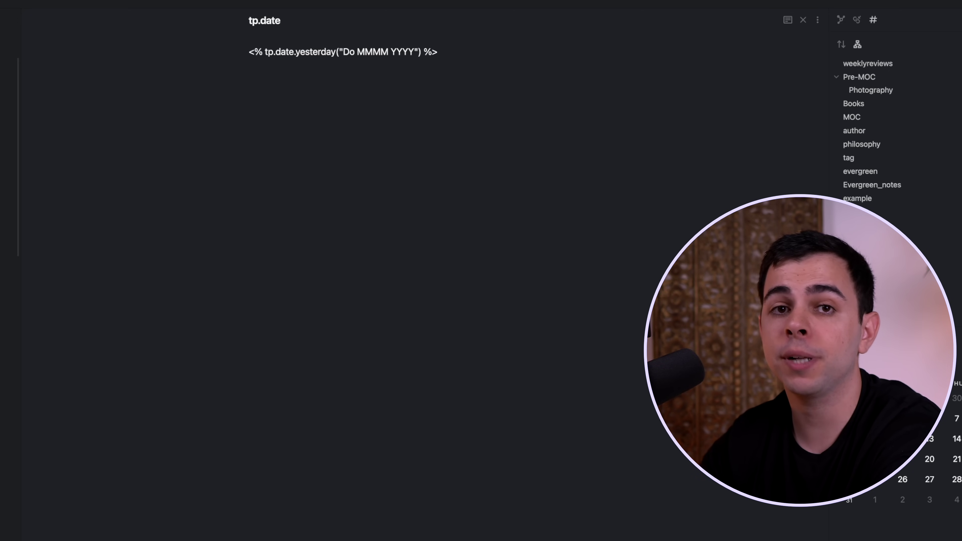
- Add a second line <% tp.date.now("YYYY-MM-DD", "P-1M") %>, render it, then undo
text(<)
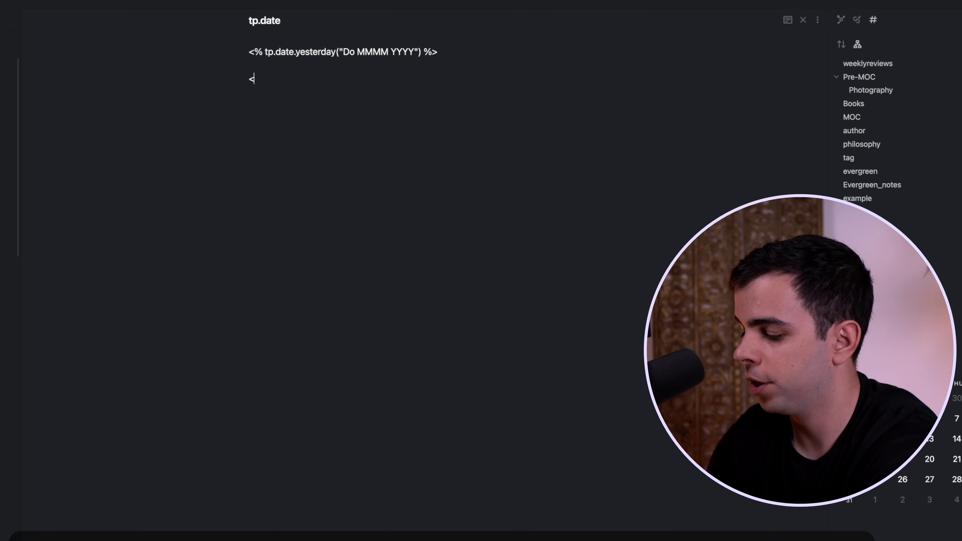
text(% tp.date.now("Y)
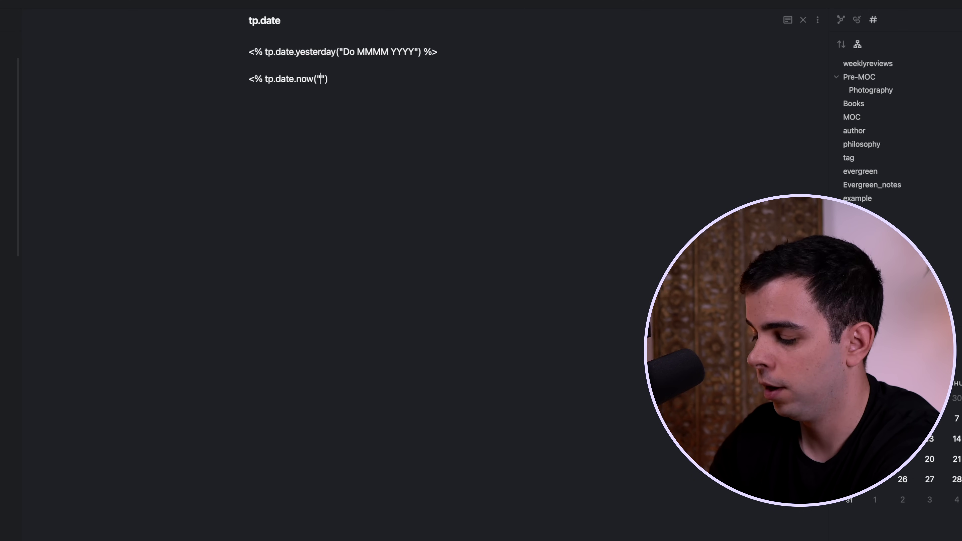
text(YYY-MM)
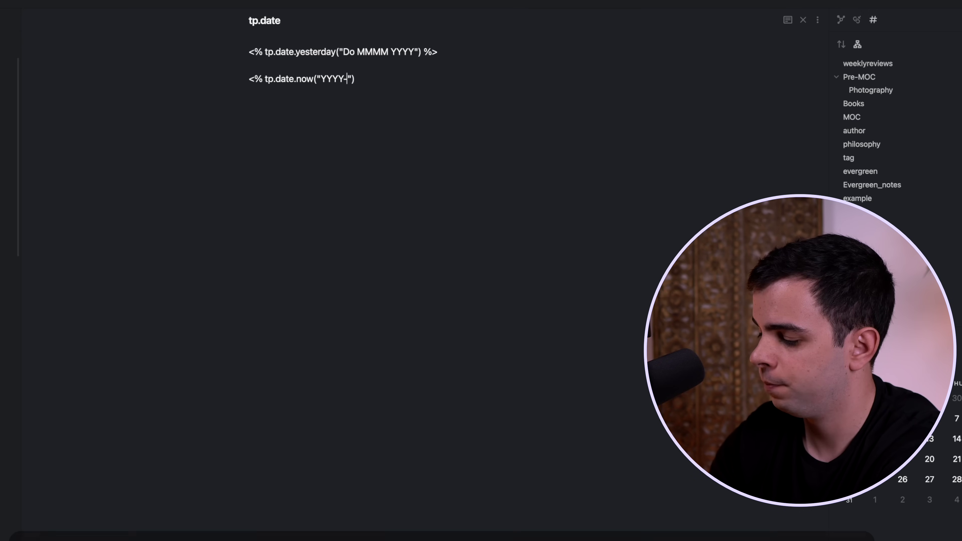
text(-DD") %>)
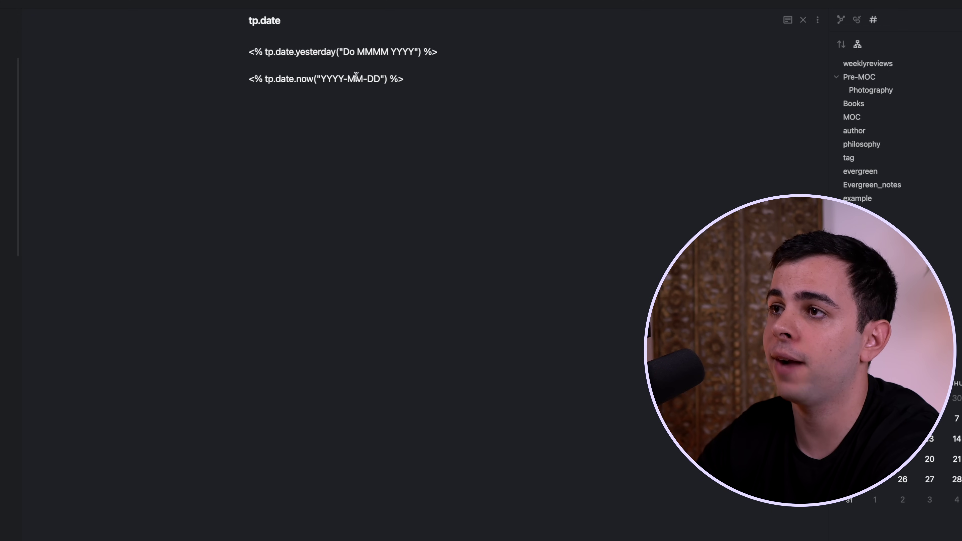
click(380, 78)
text(, "P)
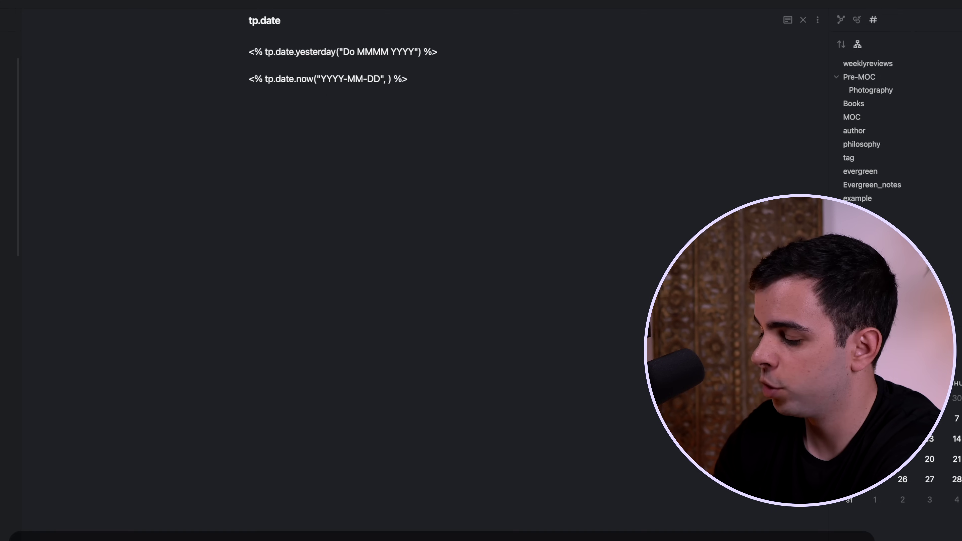
text(-1M)
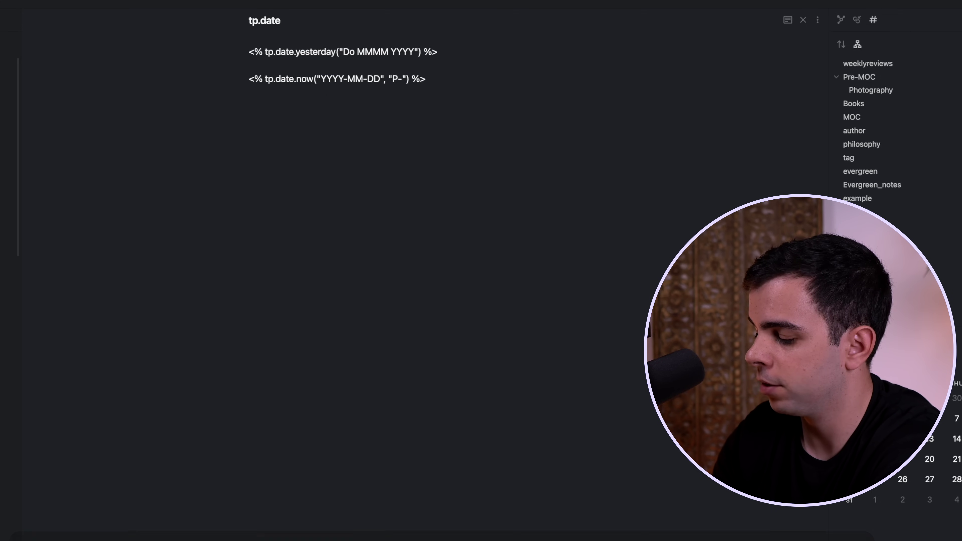
key(Right)
key(End)
key(Return)
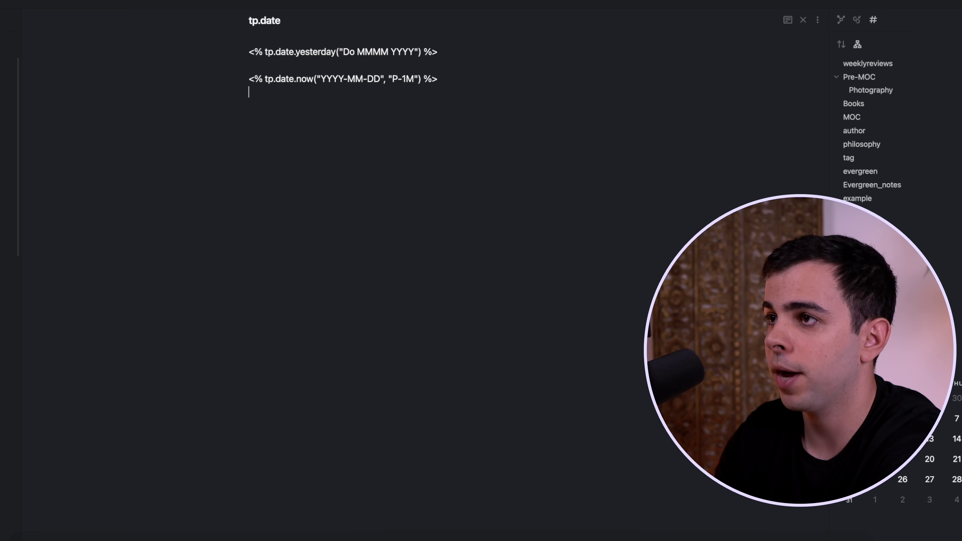
key(alt+r)
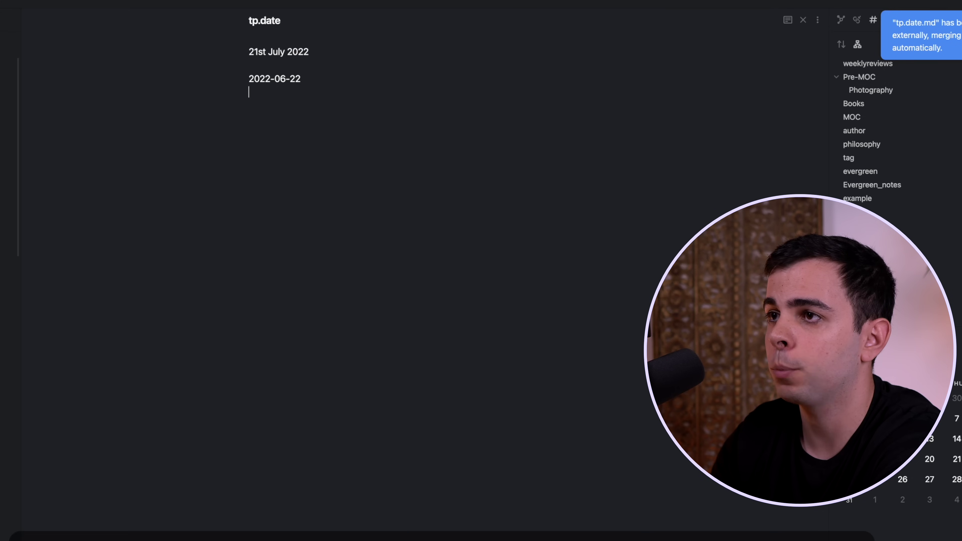
drag(299, 78, 275, 80)
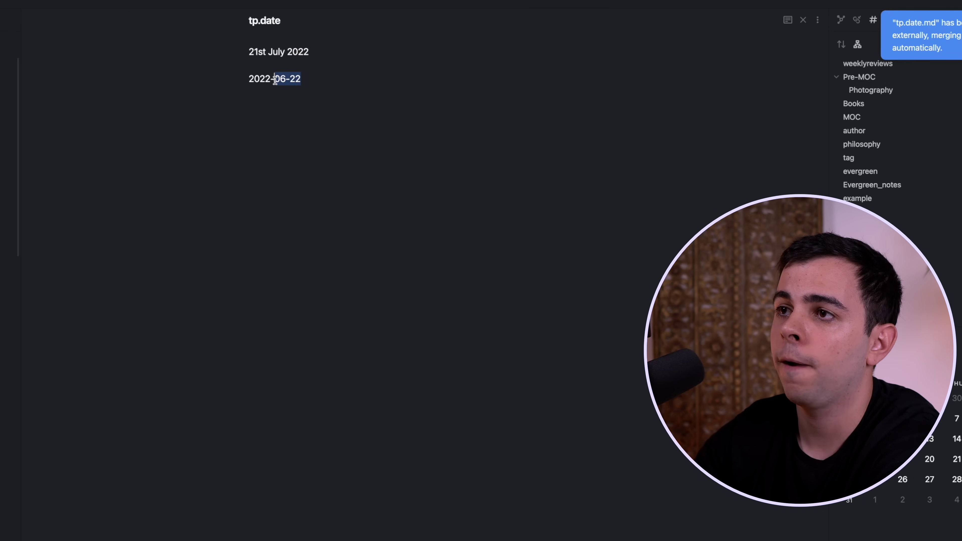
click(315, 74)
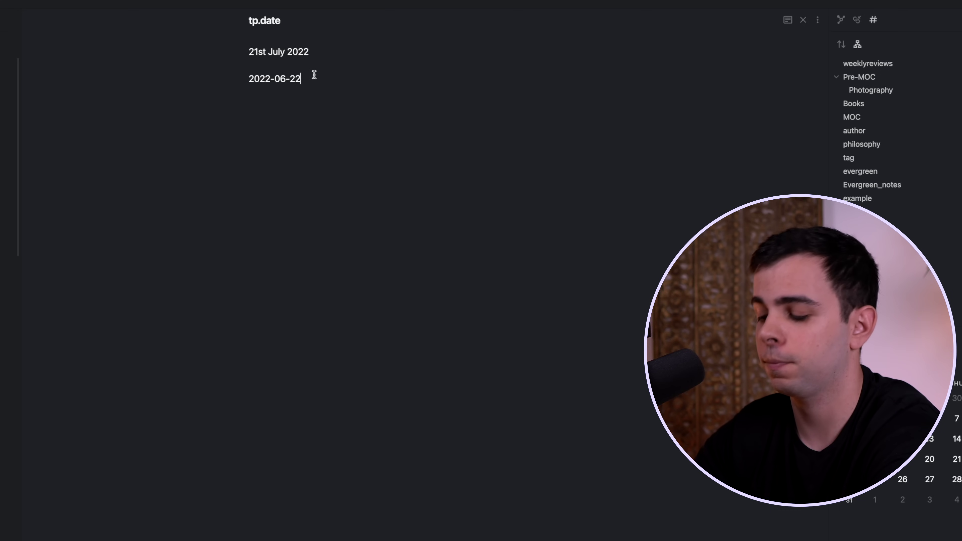
key(ctrl+z)
- Change the offset to "P-2M", render to check the date, then undo
key(BackSpace)
text(2M") %>)
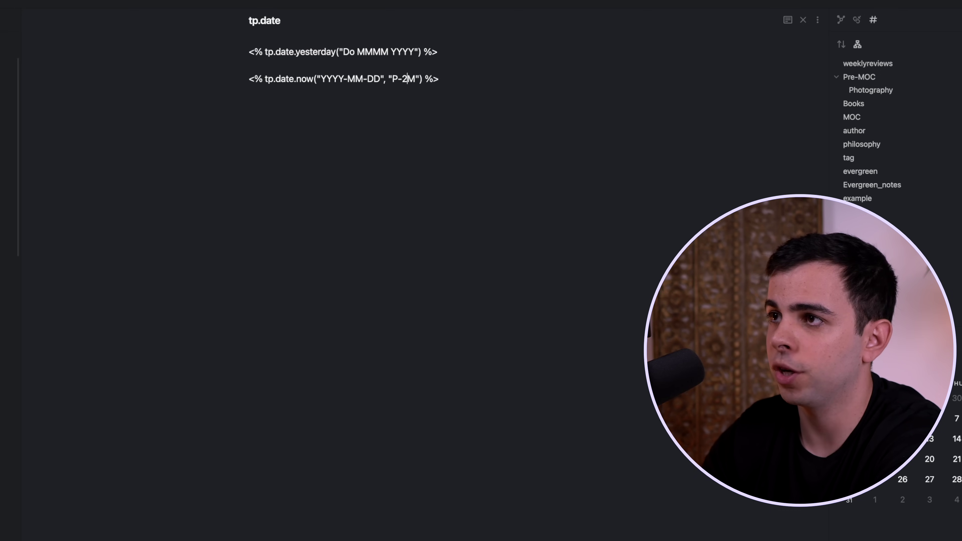
key(alt+r)
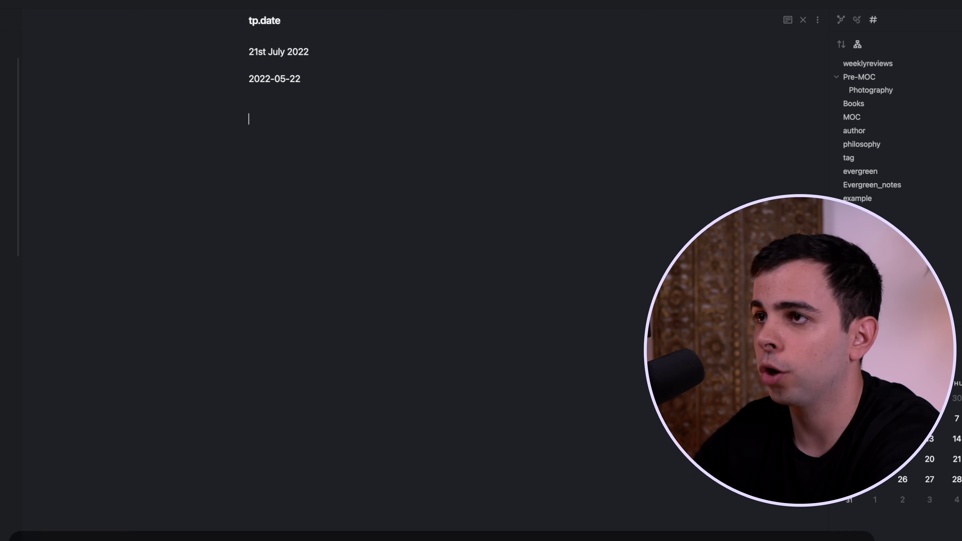
drag(328, 81, 265, 78)
click(301, 114)
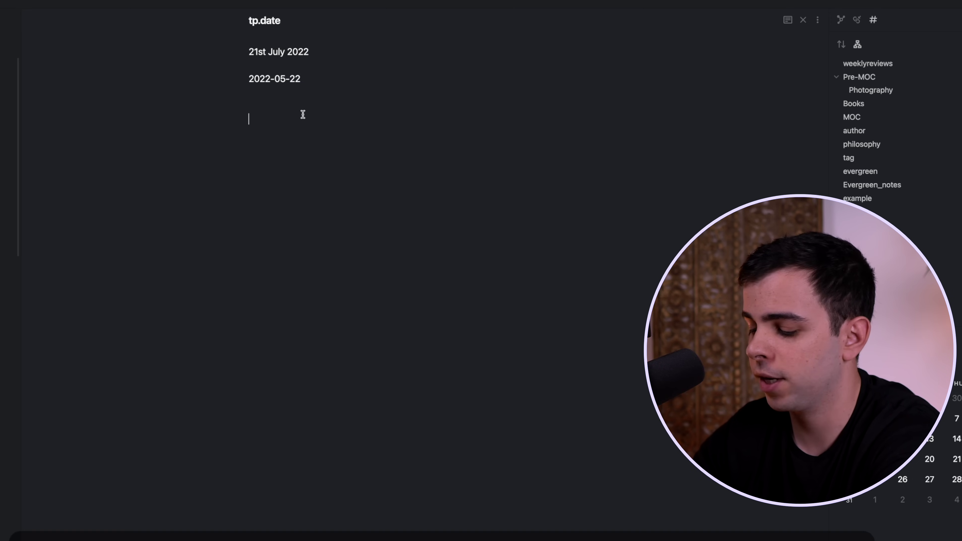
key(ctrl+z)
- Change the offset to "P+2M" and render it as 2022-09-22
click(401, 79)
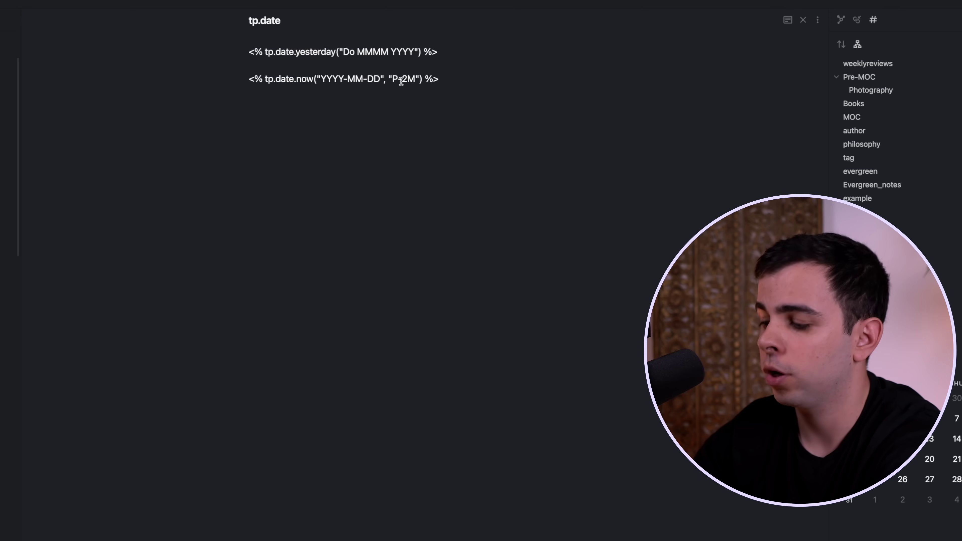
key(BackSpace)
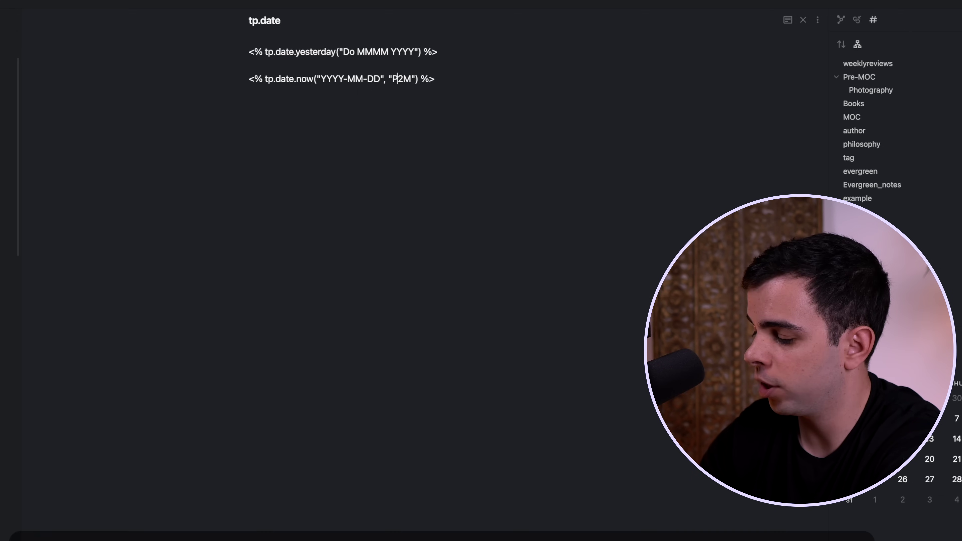
text(+)
key(Down)
key(Down)
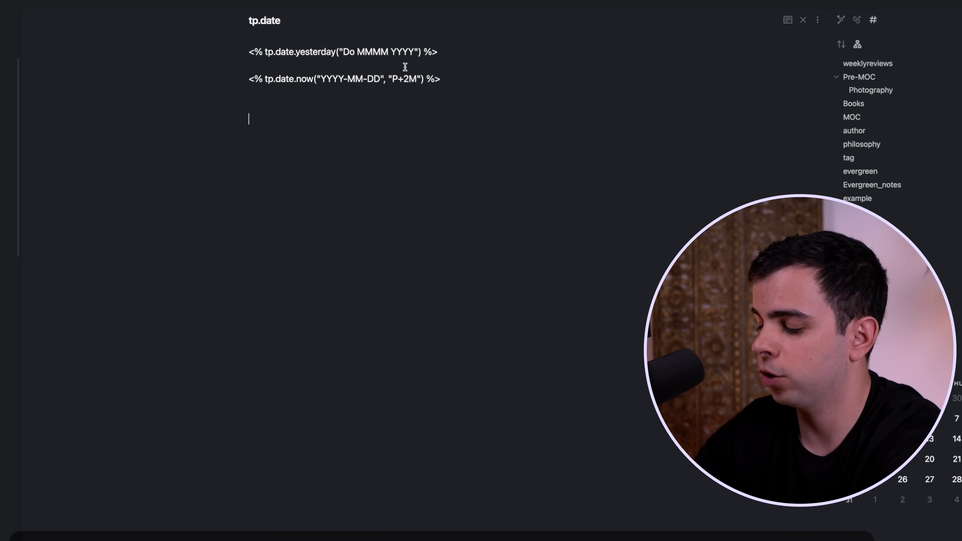
key(alt+r)
drag(340, 80, 262, 78)
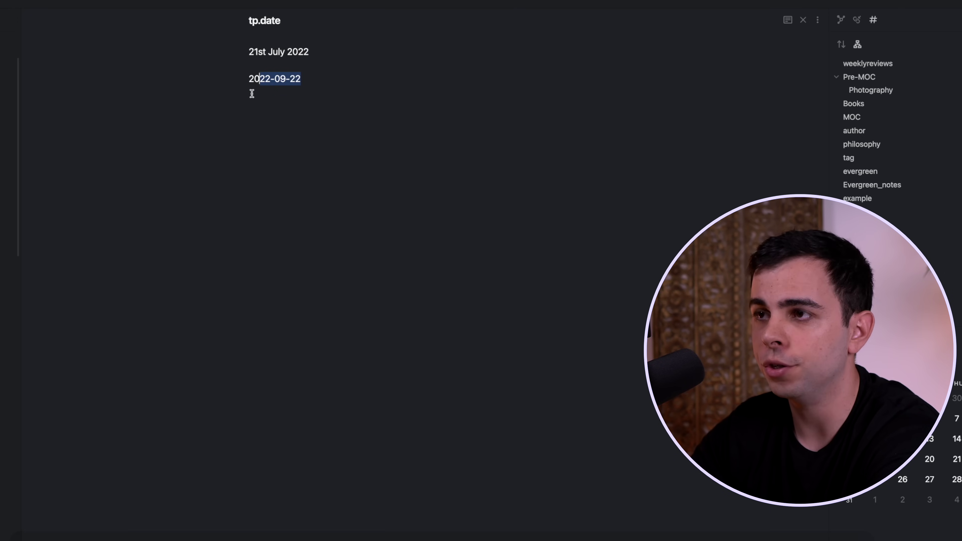
- Change the offset from "P+2M" to "P-1Y", render it as 2021-07-22, then undo
key(ctrl+z)
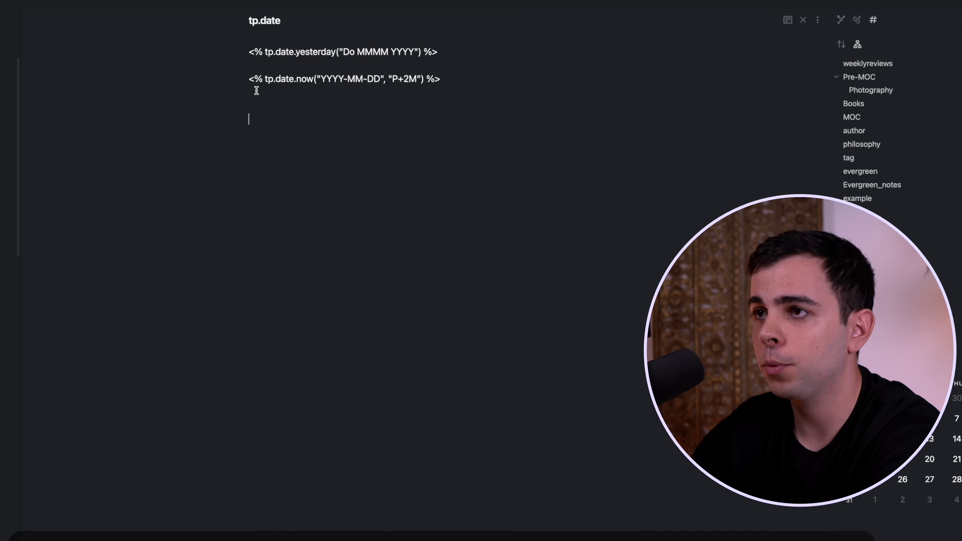
double_click(410, 80)
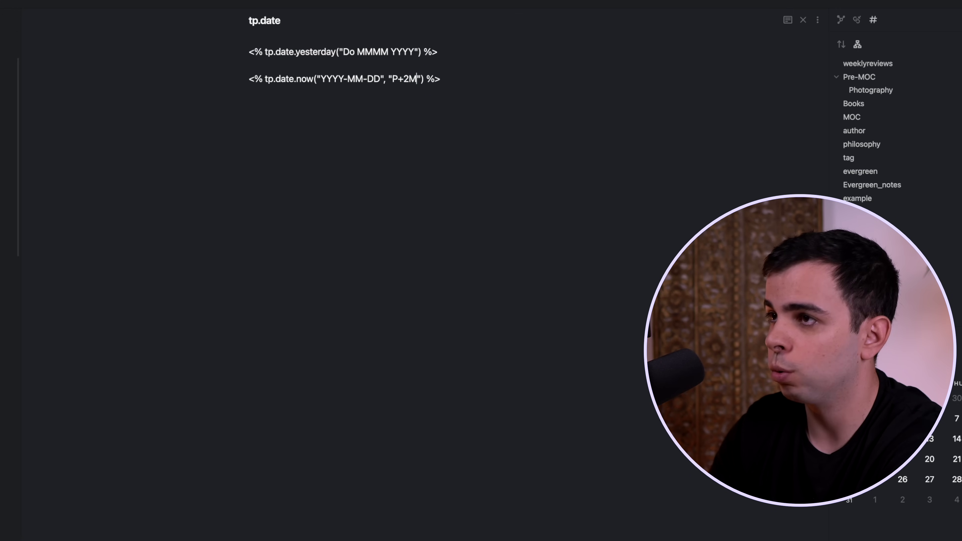
text(2Y)
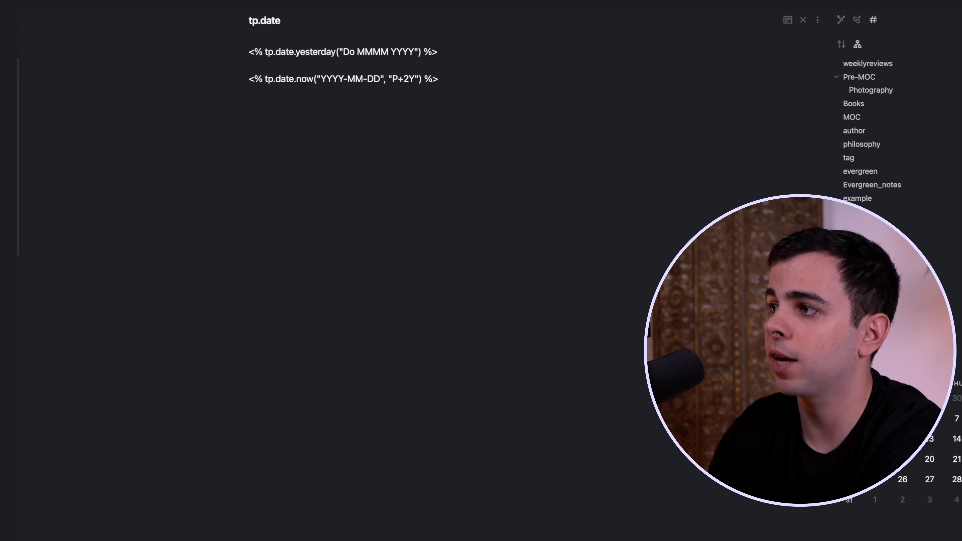
key(BackSpace)
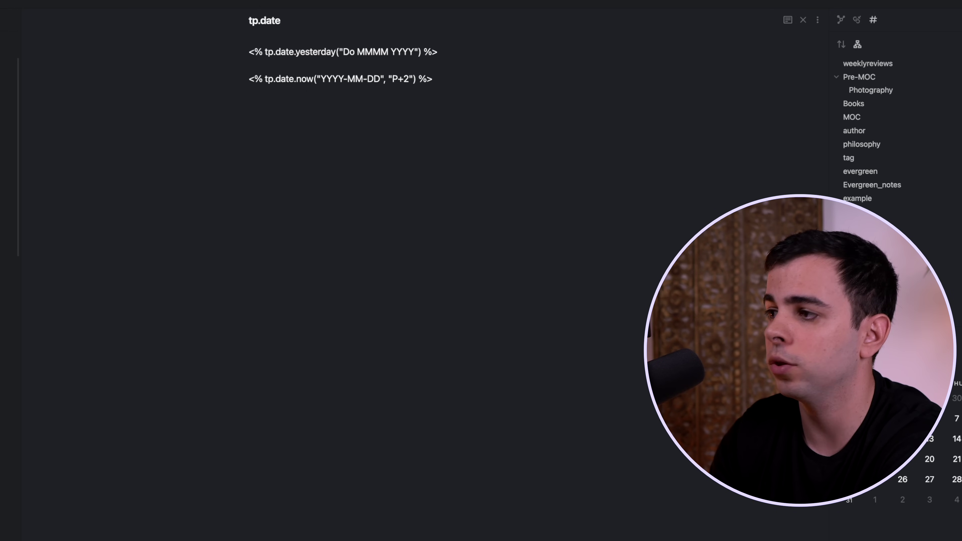
key(BackSpace)
key(BackSpace)
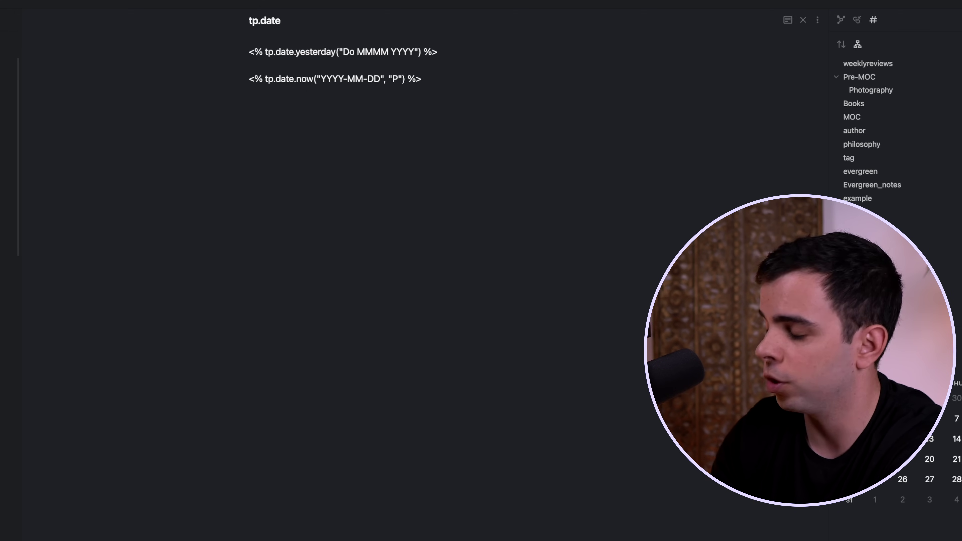
text(-)
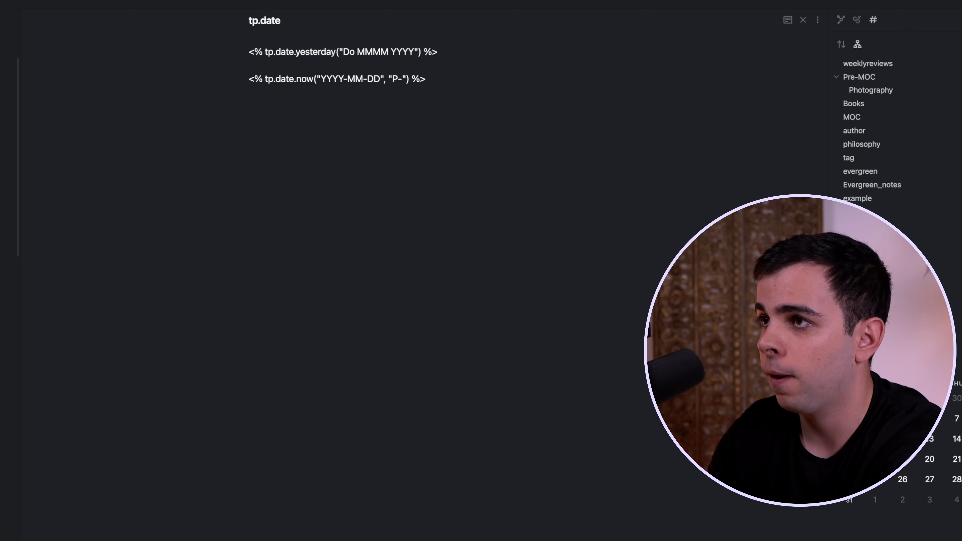
text(1Y)
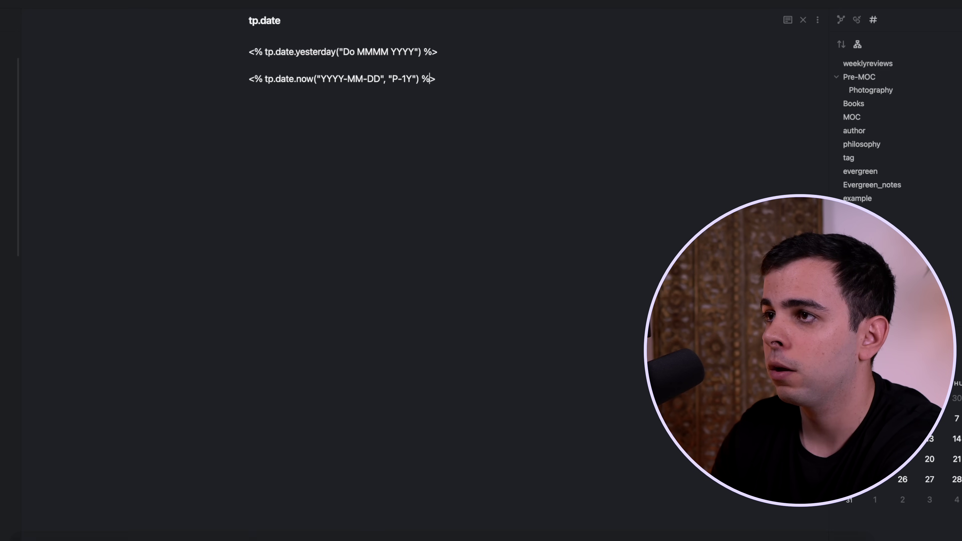
key(alt+r)
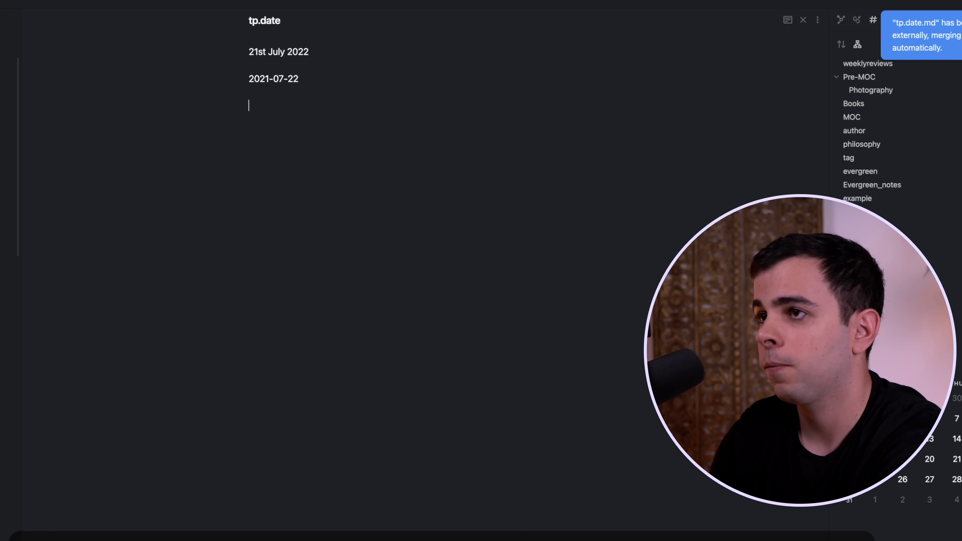
click(269, 66)
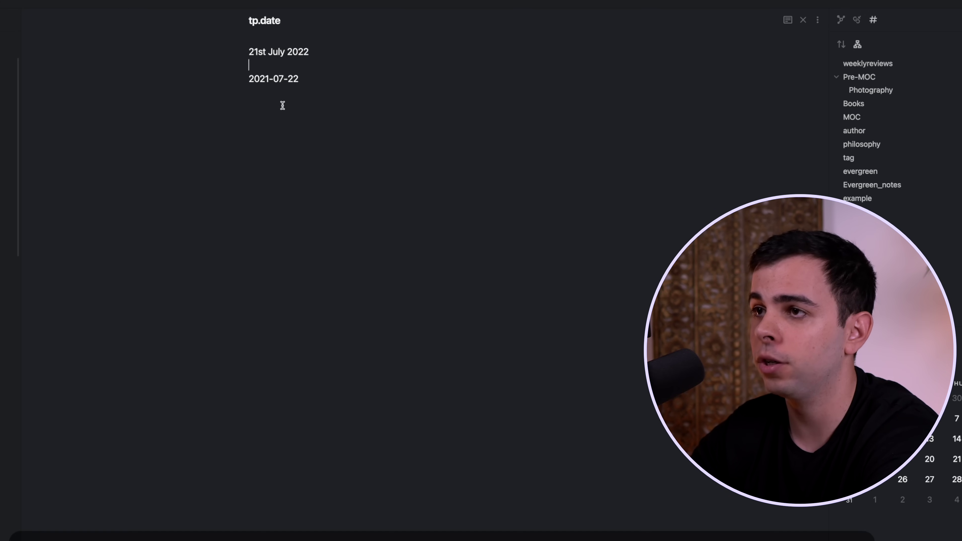
key(ctrl+z)
- Delete the tp.date.yesterday line, wrap the tp.date.now tag in [[ ]], and render the link
drag(470, 54, 219, 43)
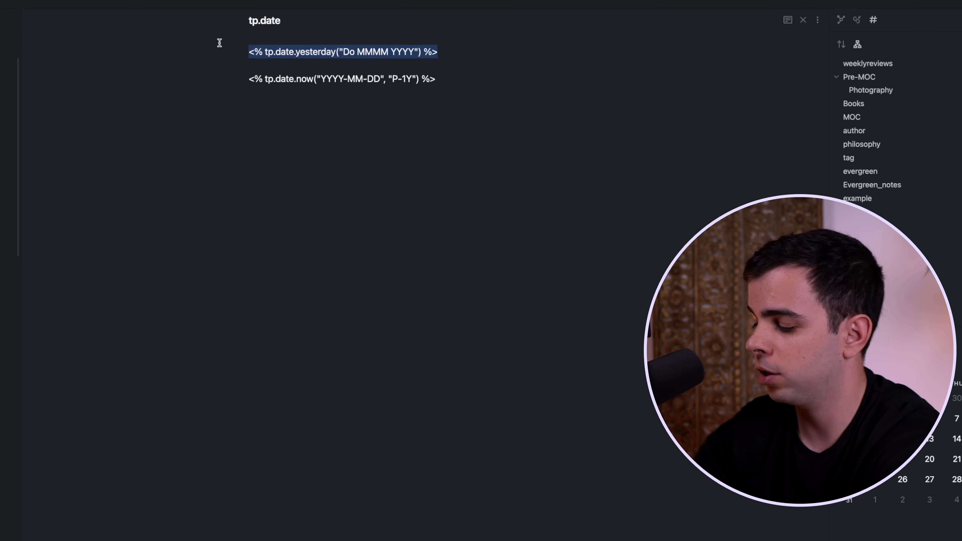
key(BackSpace)
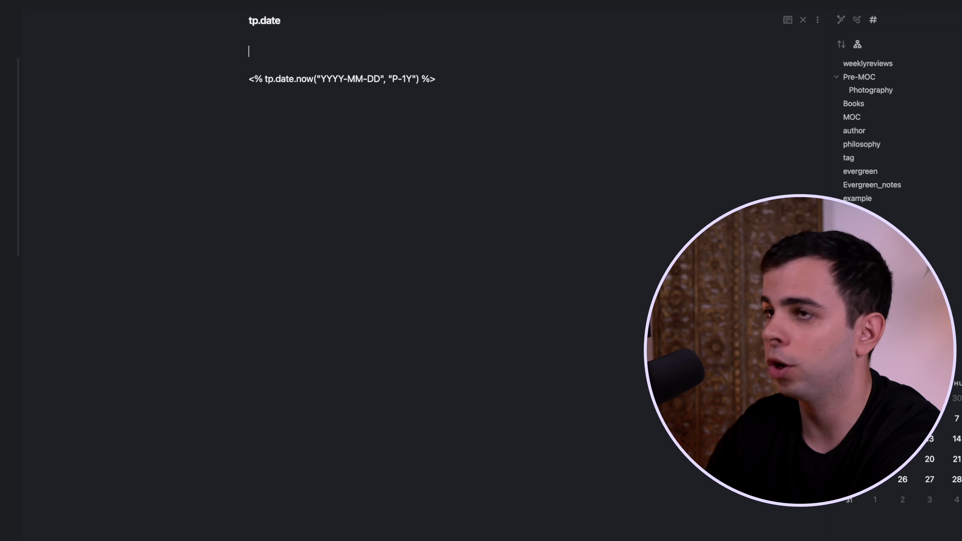
click(252, 80)
text([[)
click(469, 78)
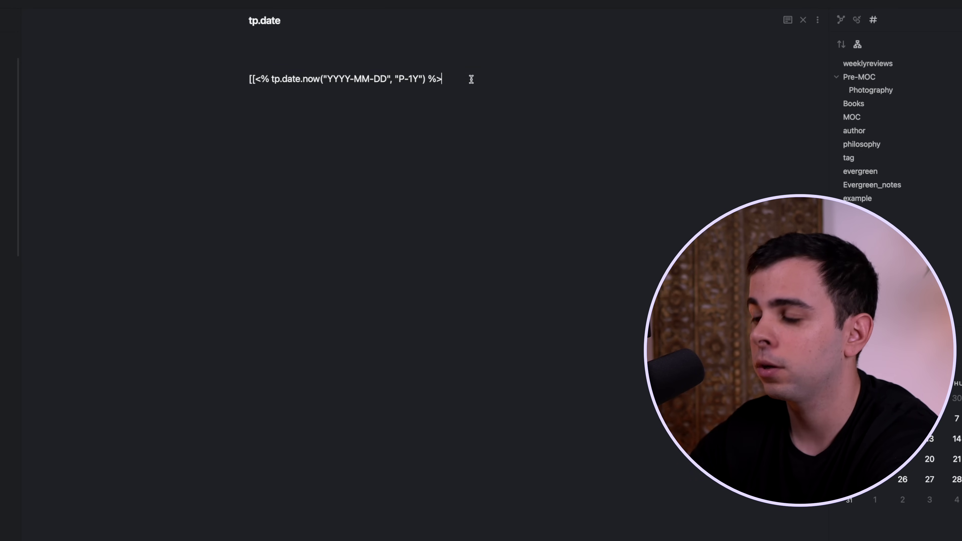
text(]])
click(444, 161)
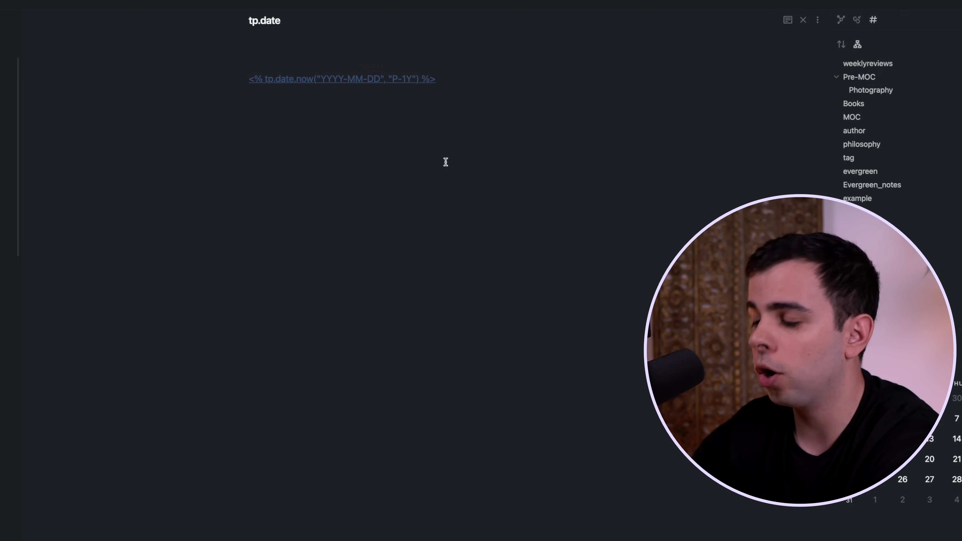
key(alt+r)
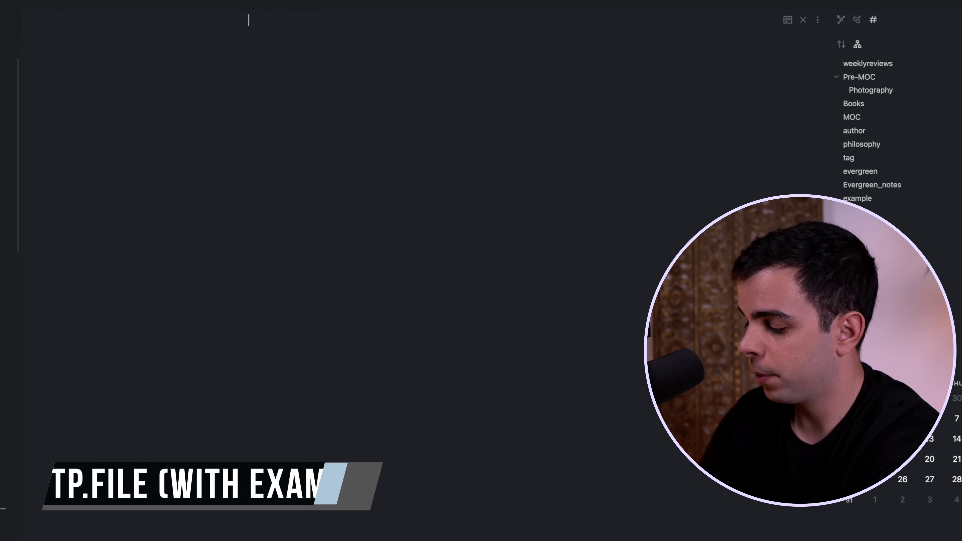
- Title a new note 'tp.file', add <% tp.file.creation_date() %>, test-render it, then undo
text(tp.fi)
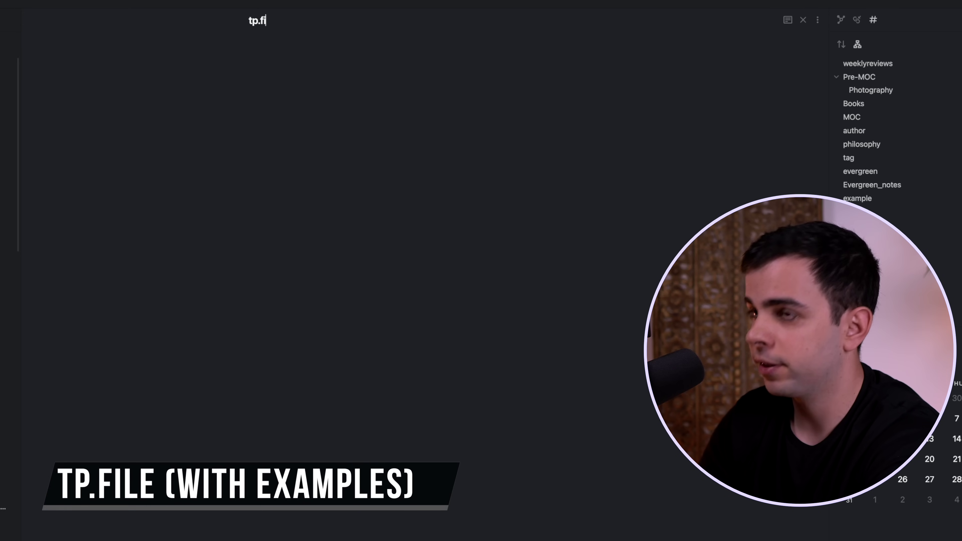
text(le)
key(Return)
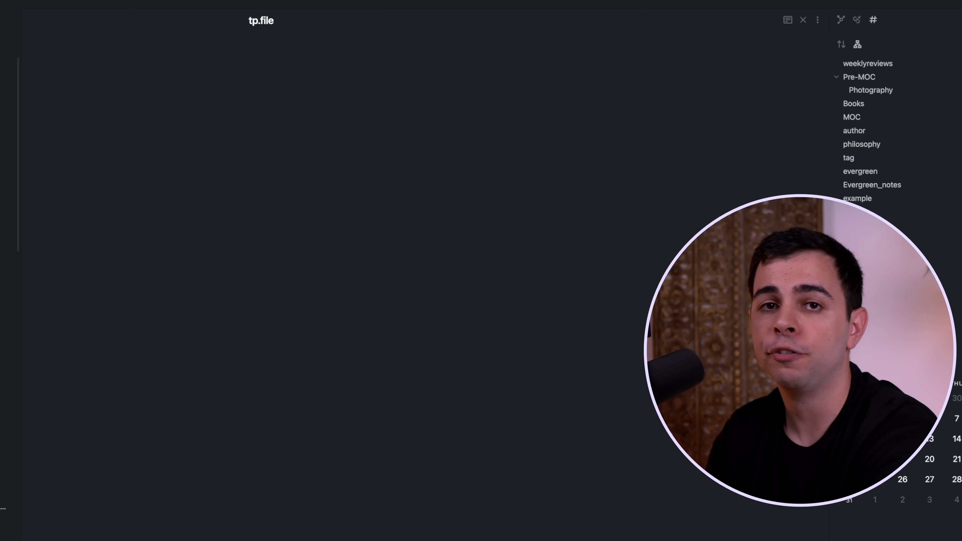
text(<% tp.file.crea)
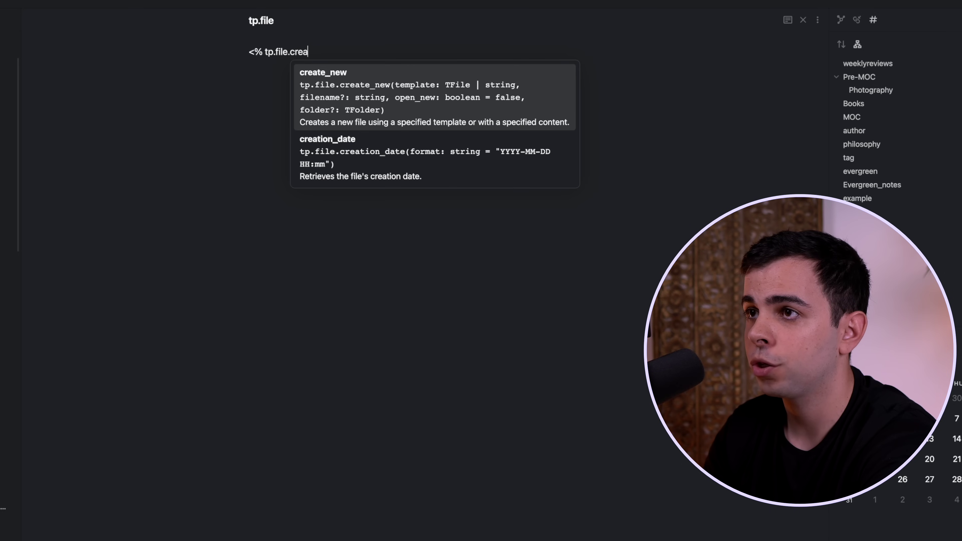
key(Down)
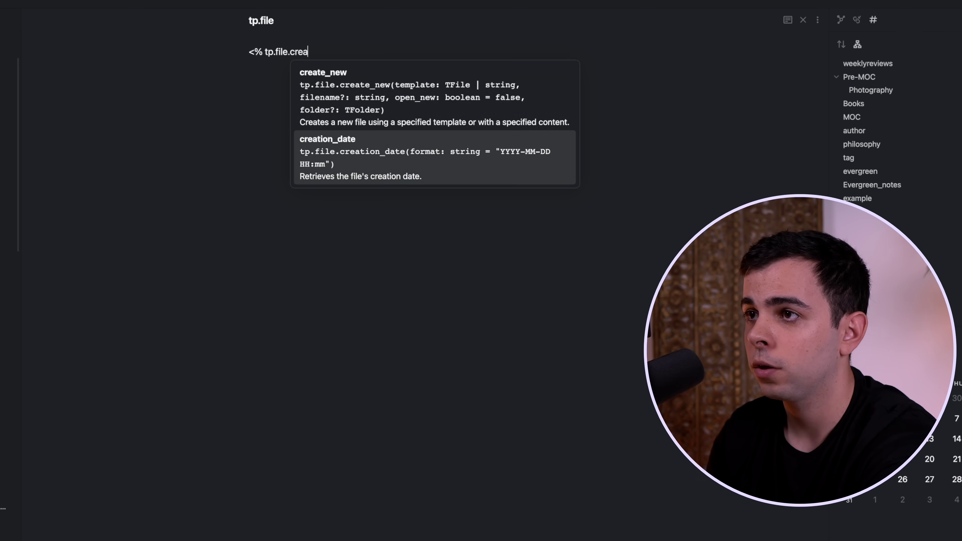
key(Return)
text())
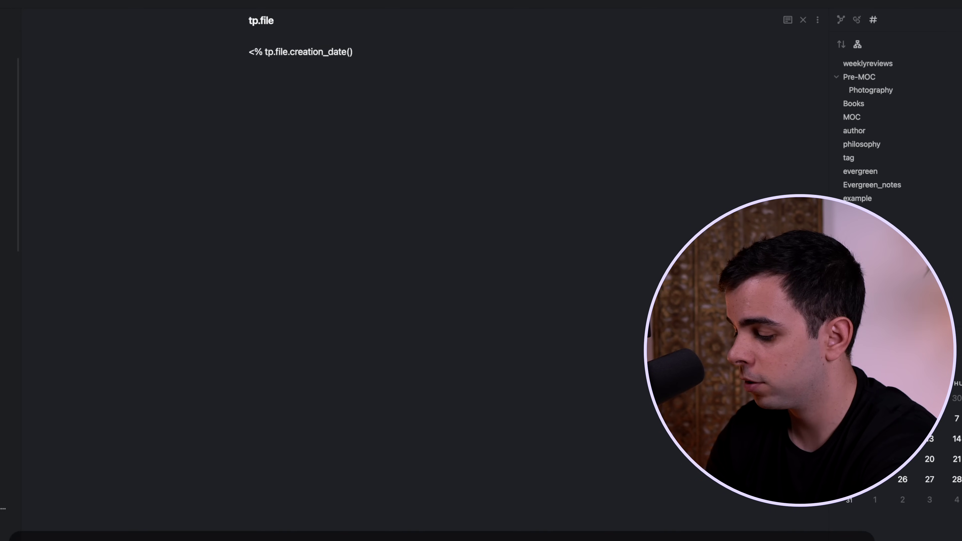
text( %>)
key(Return)
key(alt+r)
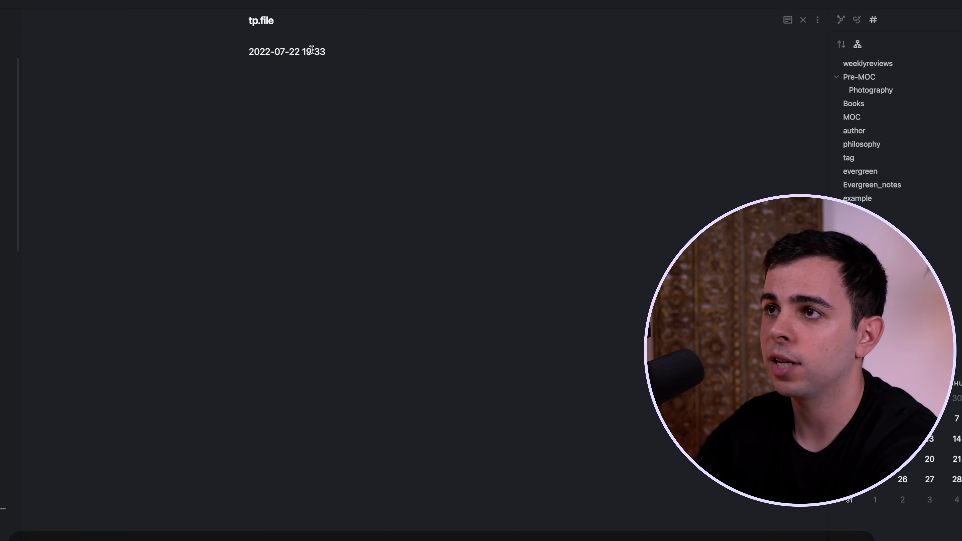
drag(337, 54, 231, 43)
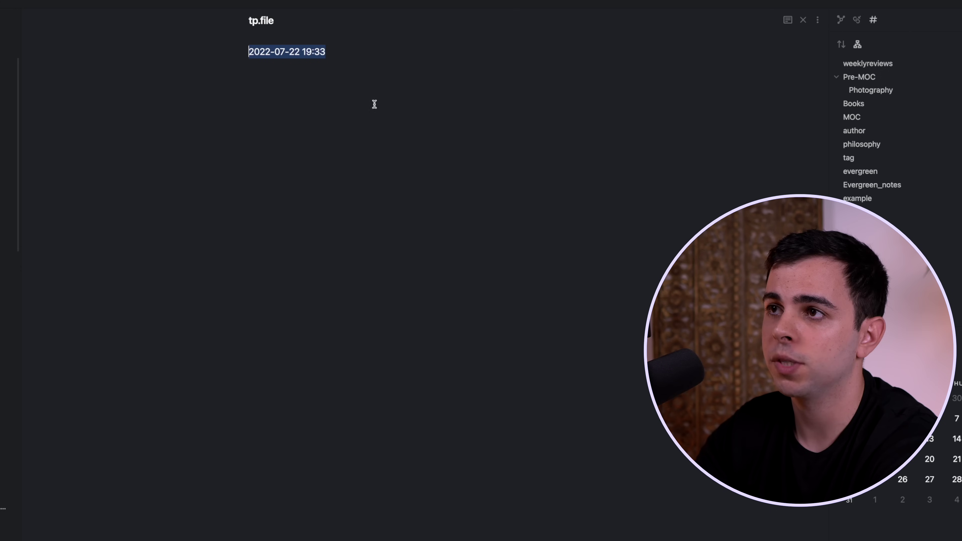
click(390, 51)
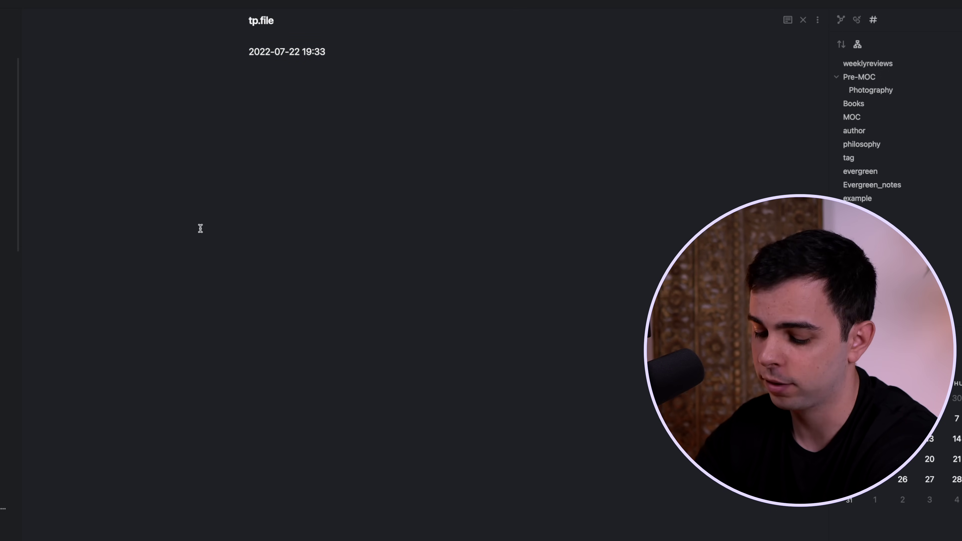
key(ctrl+z)
- Label it 'File Creation date:', add a 'Last Modified' tp.file.last_modified_date() line, render, then undo
text(File )
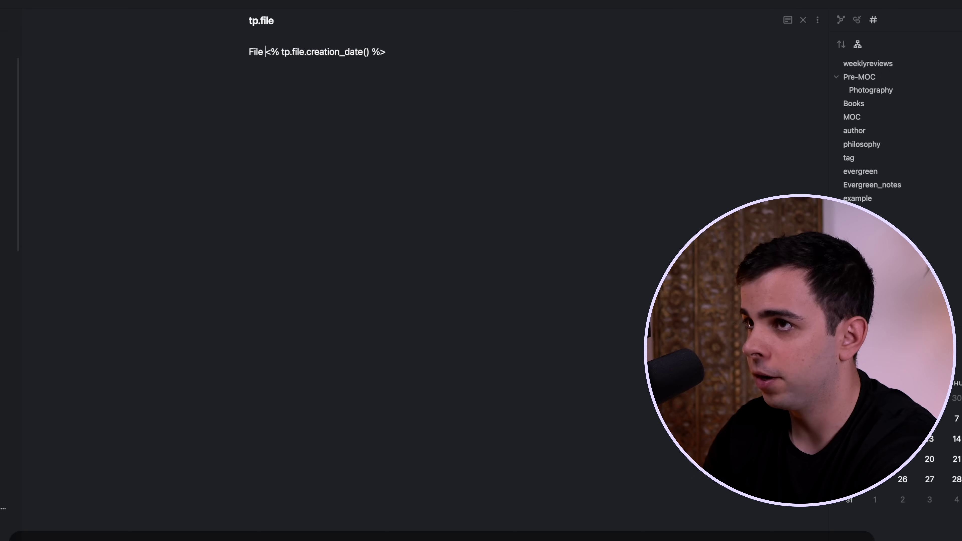
text(Creation )
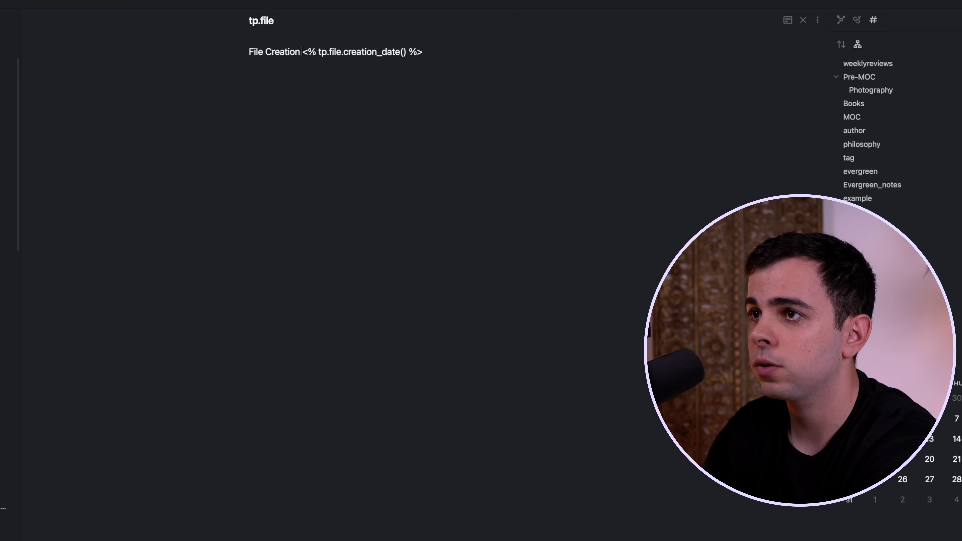
text(date:)
click(447, 52)
key(Return)
text(Las)
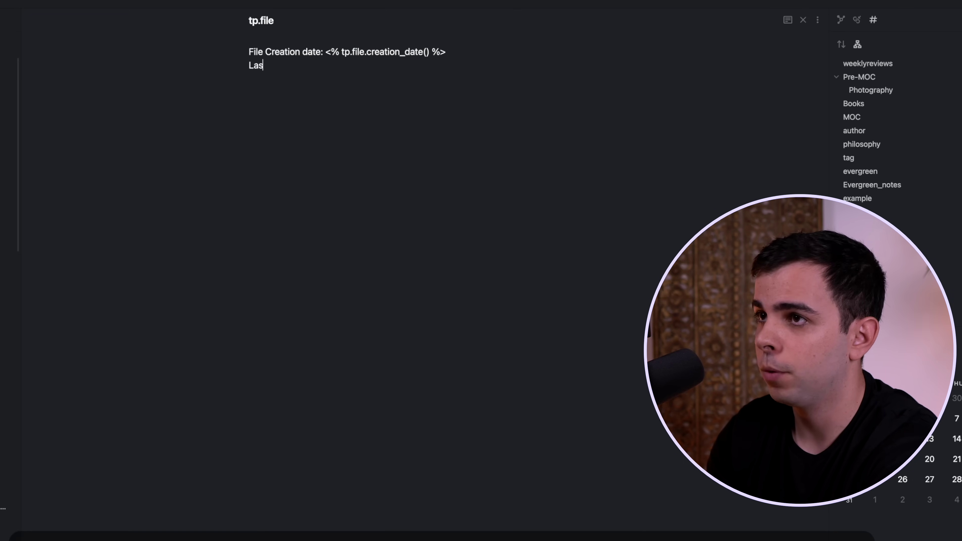
text(t Modified <% t)
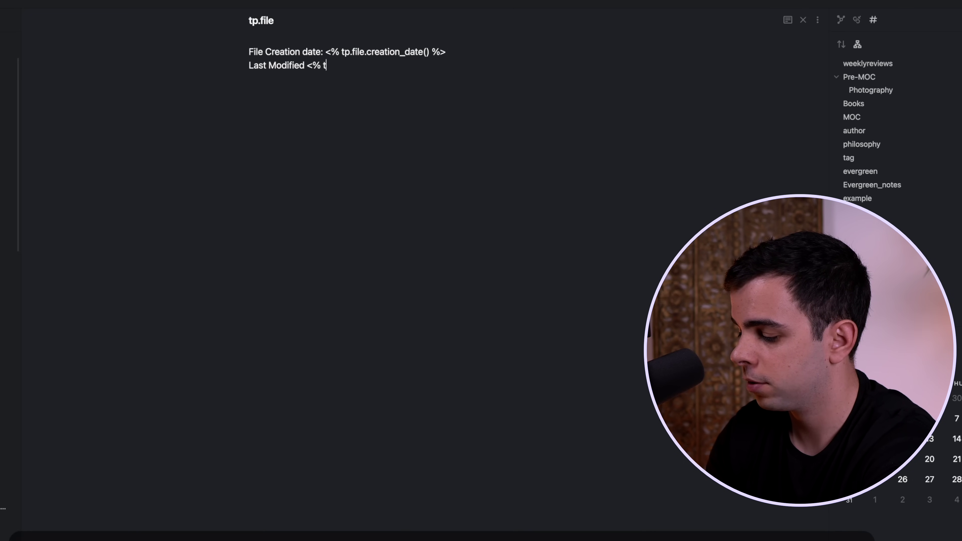
text(p.file.last)
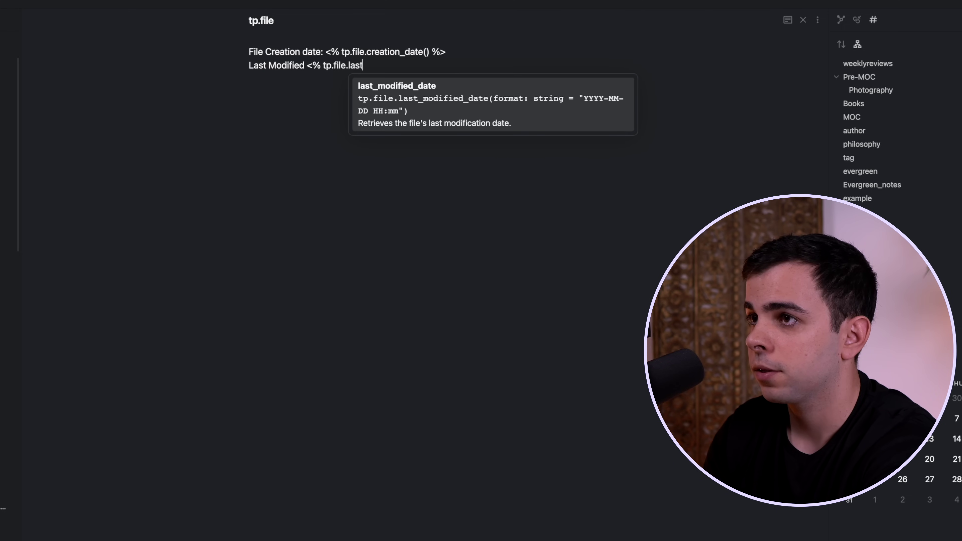
key(Return)
text(())
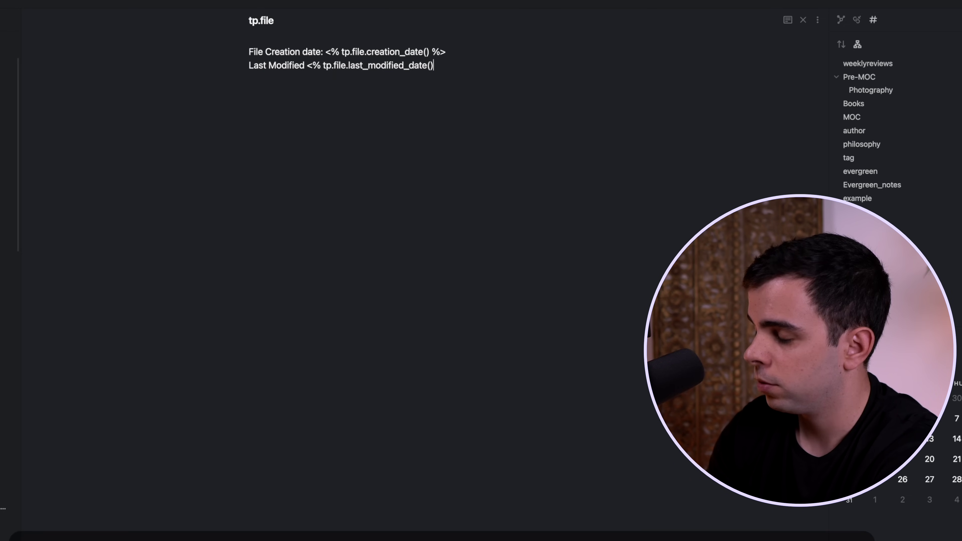
text( %>)
key(Return)
key(Return)
key(alt+r)
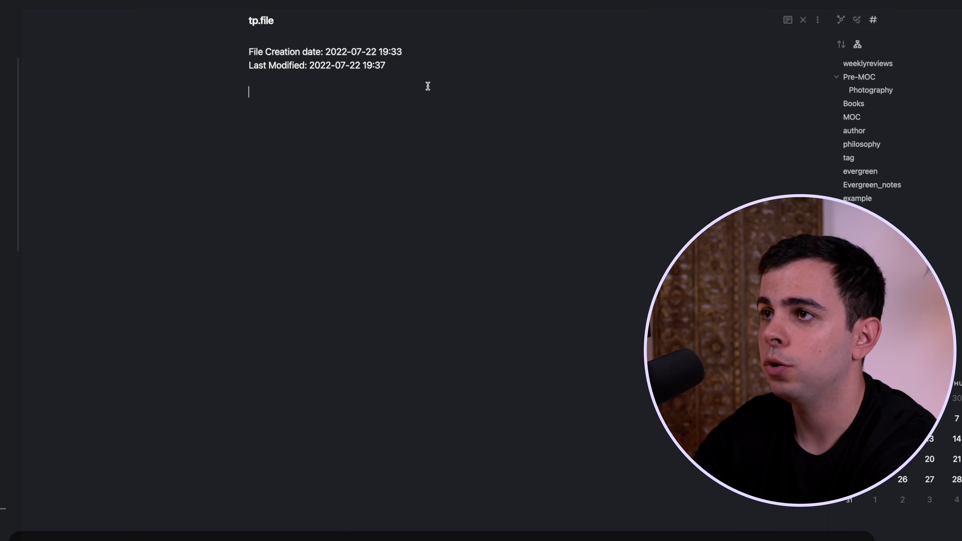
drag(378, 52, 404, 51)
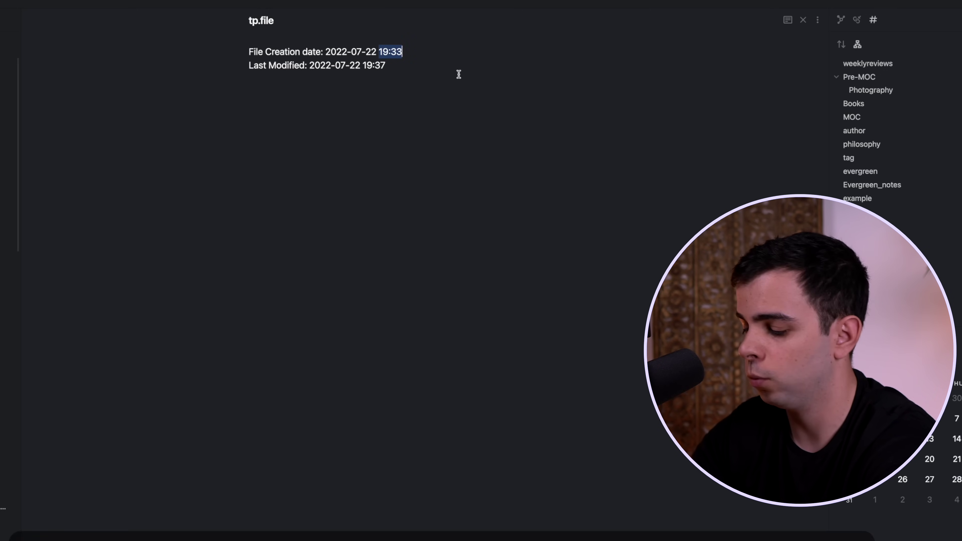
key(ctrl+z)
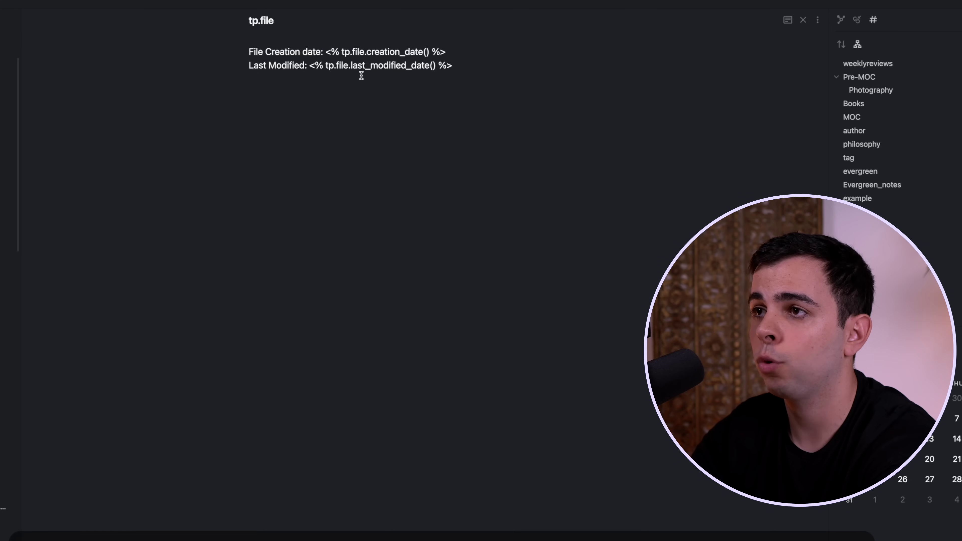
- Add 'File Folder: <% tp.file.folder() %>' and render all three tags
text(File)
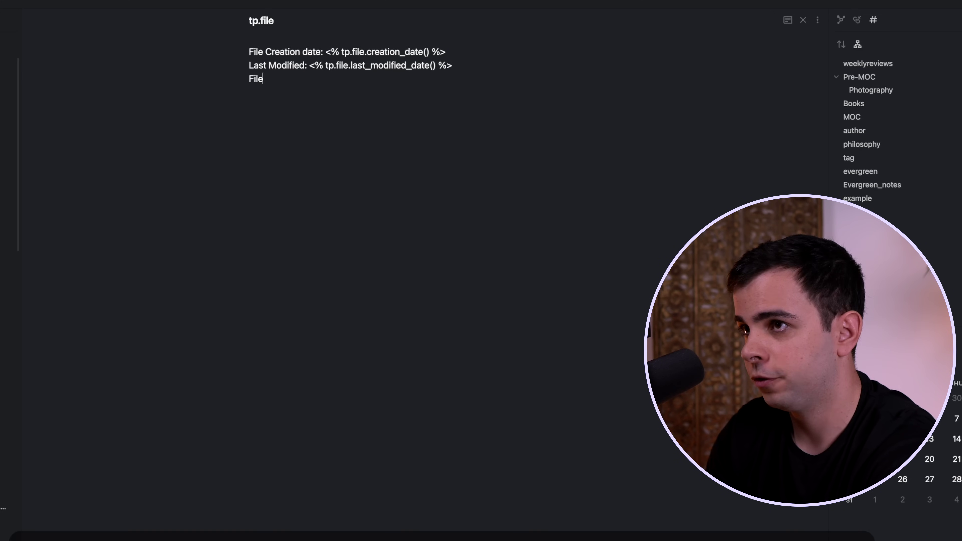
text( Folder: <)
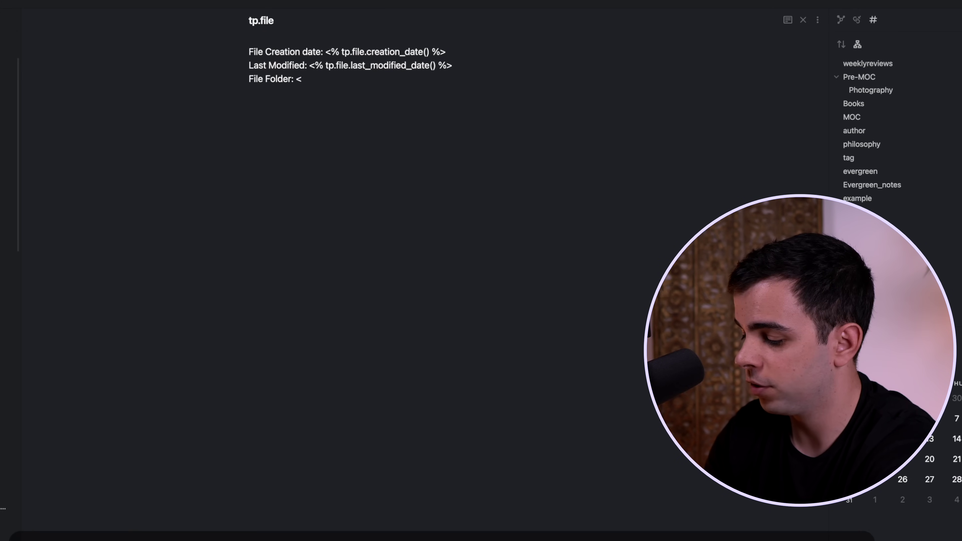
text(% tp.f)
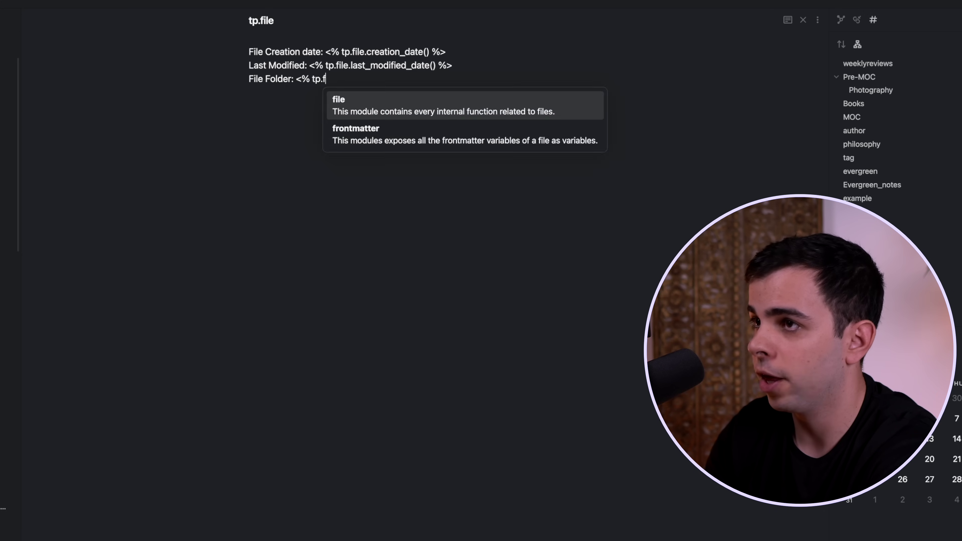
text(ile.)
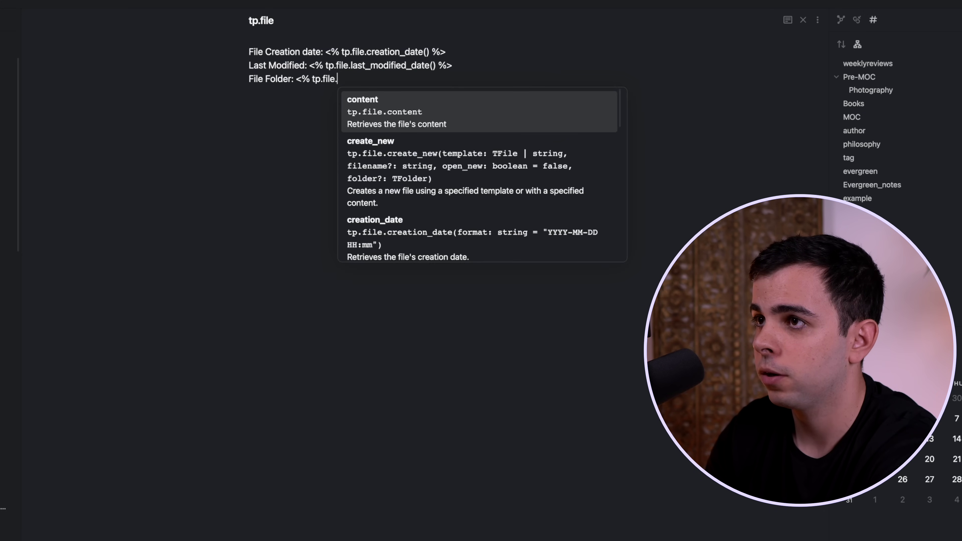
text(folder() %>)
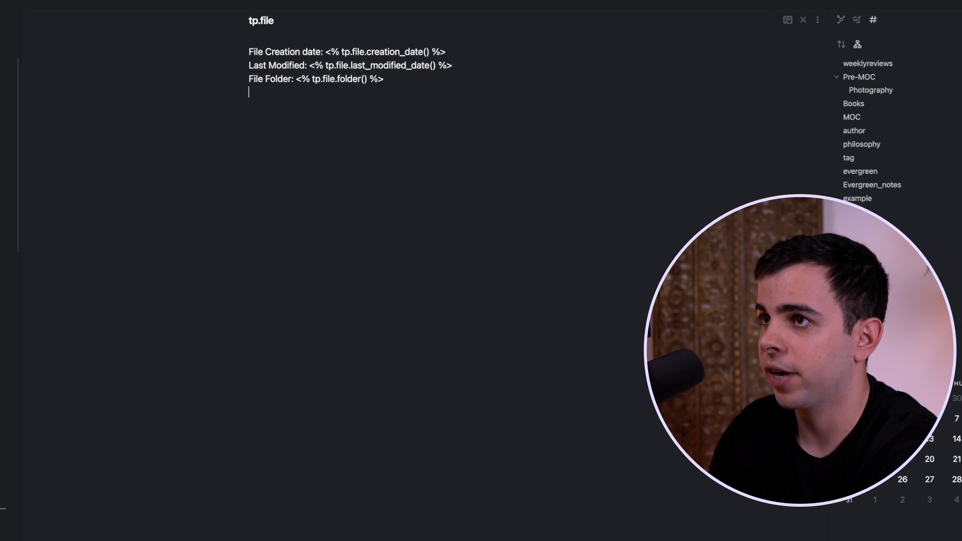
key(alt+r)
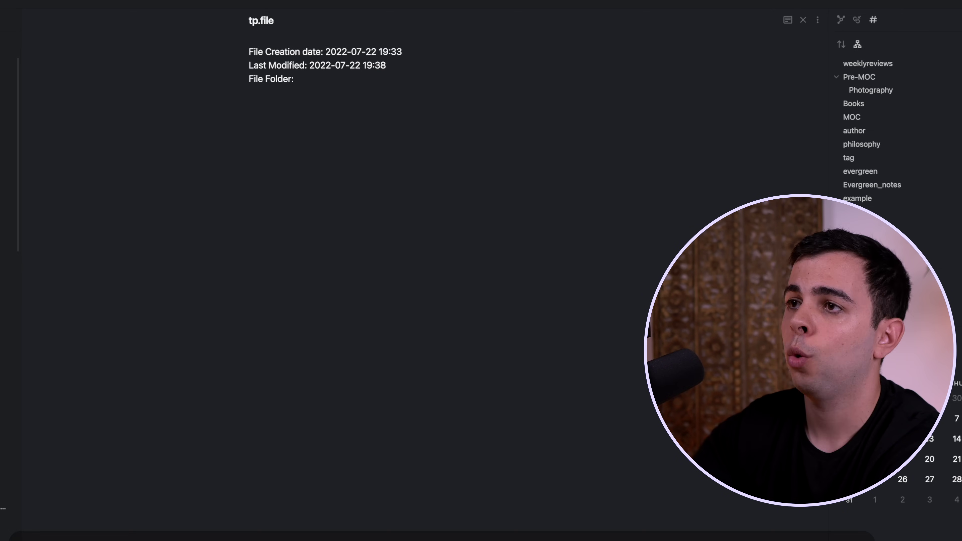
click(316, 80)
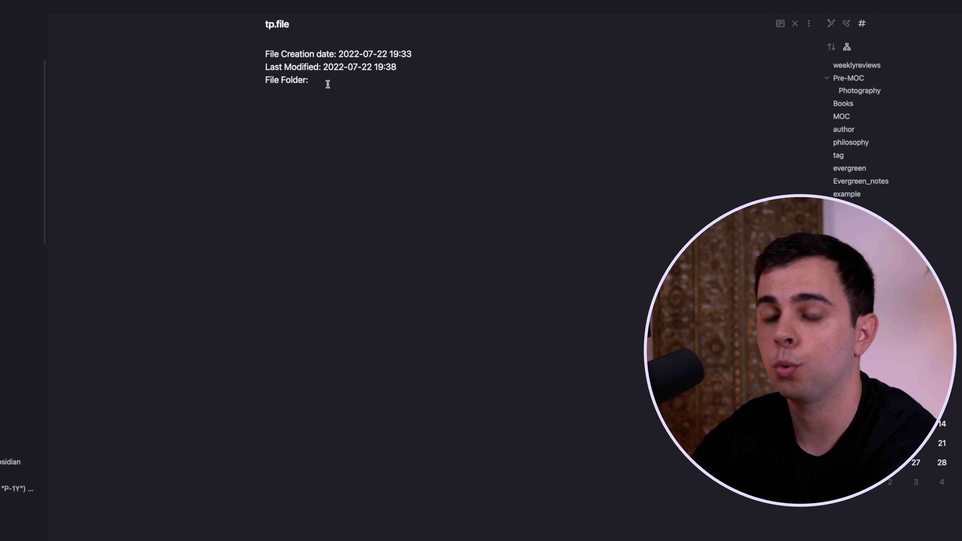
- Undo back to the tags, move tp.file into Scripts, and rerun Templater so File Folder reads Scripts
key(super+z)
drag(326, 35, 49, 123)
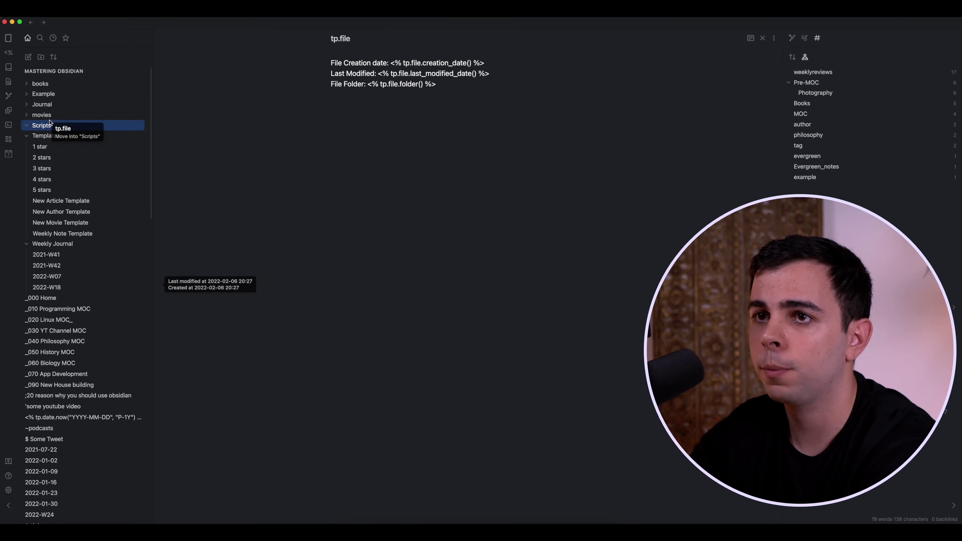
click(454, 121)
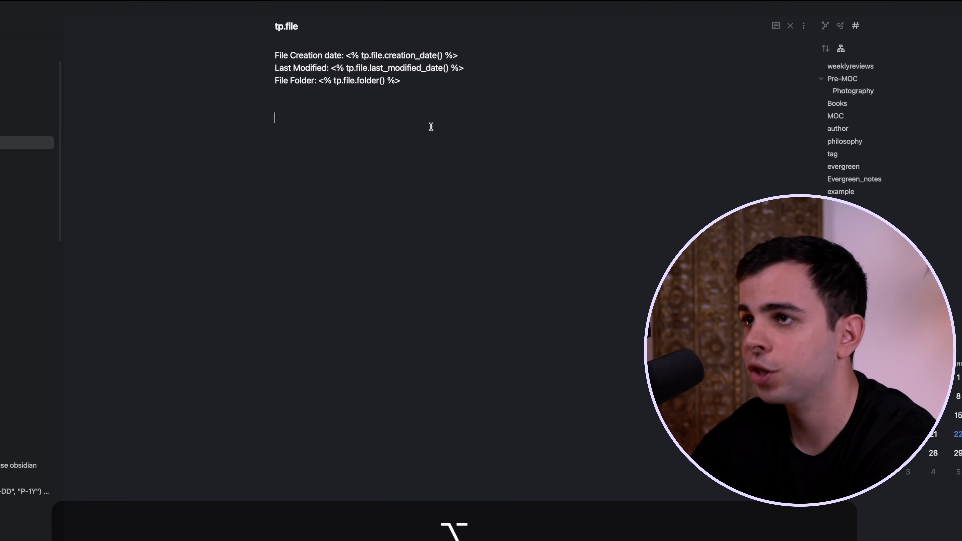
key(super+r)
drag(330, 79, 301, 78)
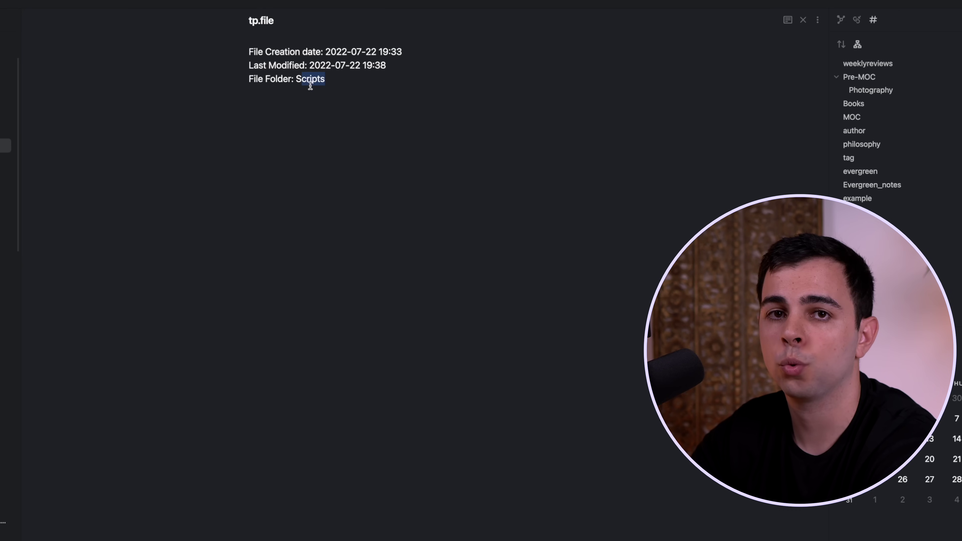
click(336, 118)
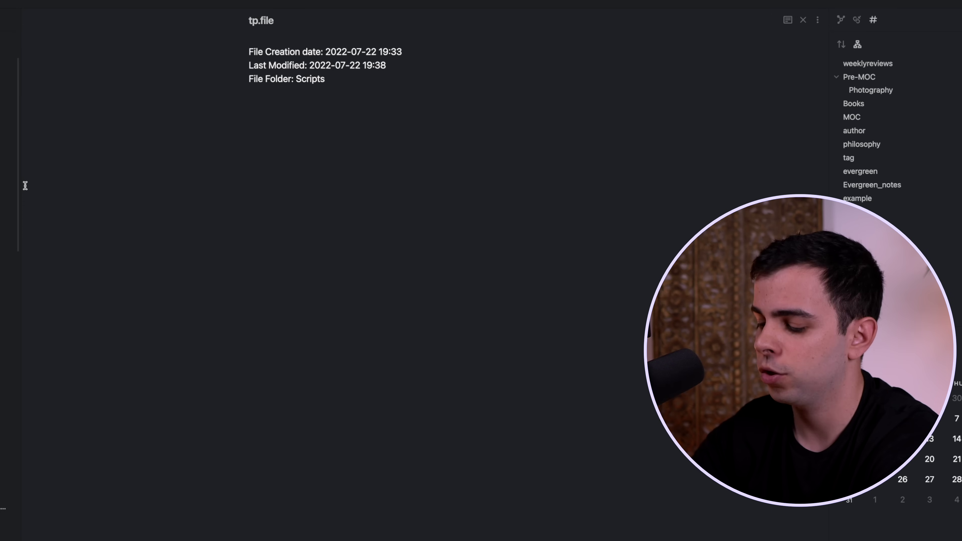
- Create a new note 'tp.web' containing the tag <% tp.web.daily_quote() %>
key(super+n)
text(tp/)
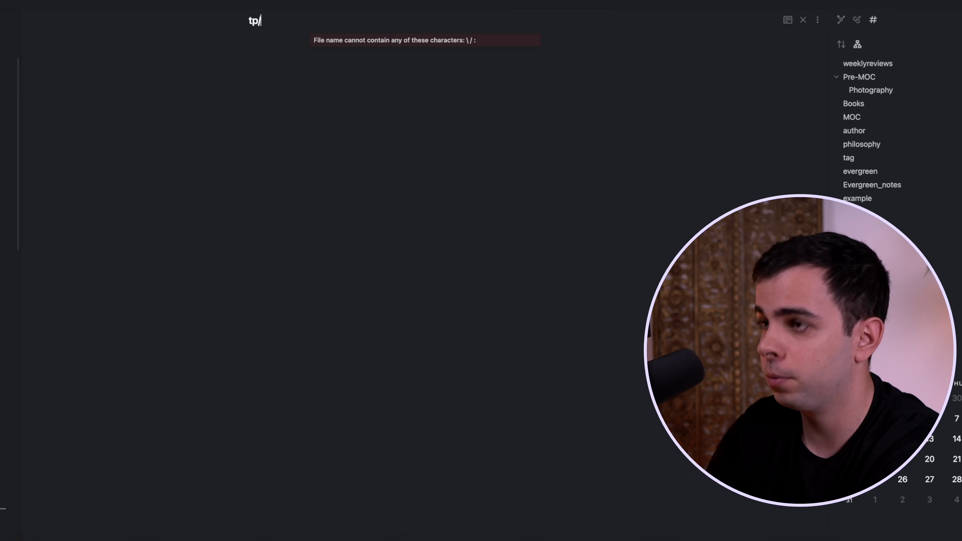
key(BackSpace)
text(.web)
key(Return)
text(<%)
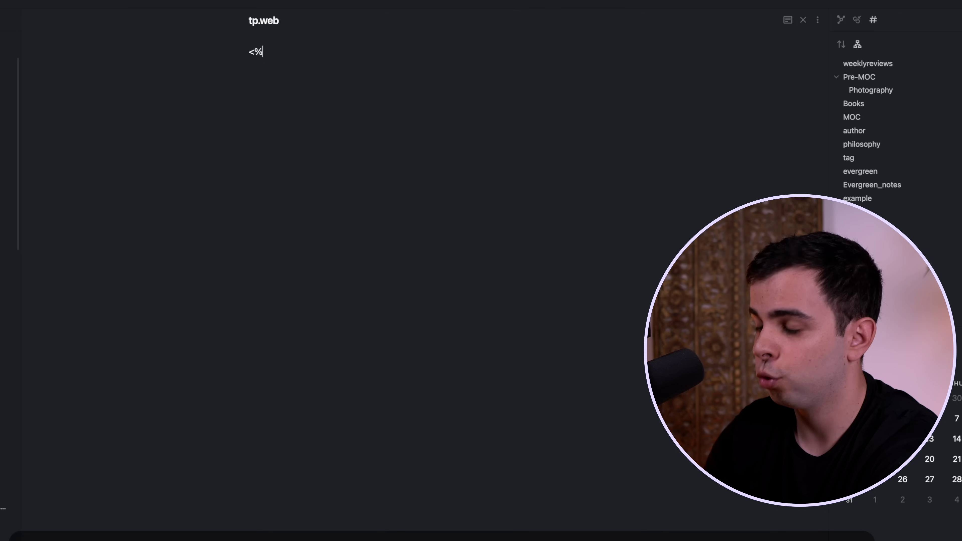
text( tp.we)
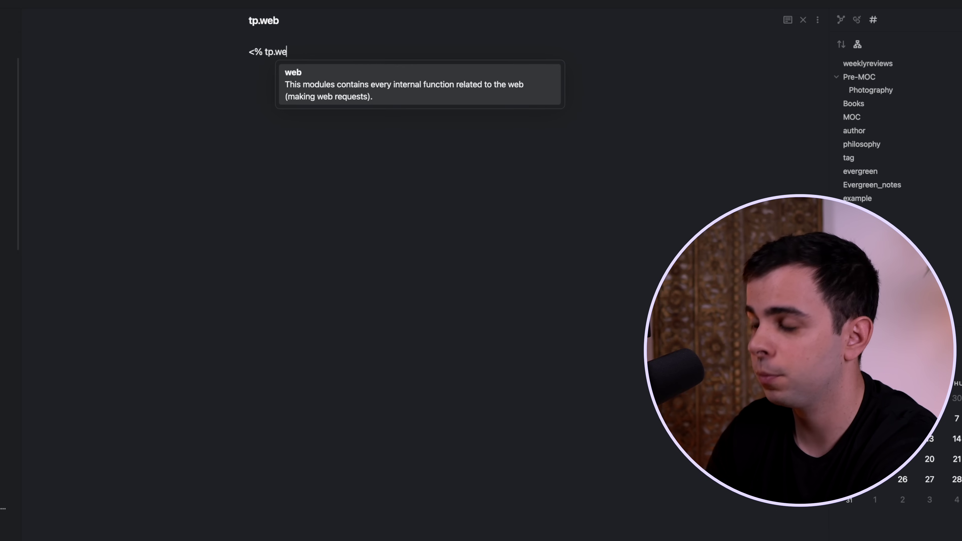
text(b.daily_quote)
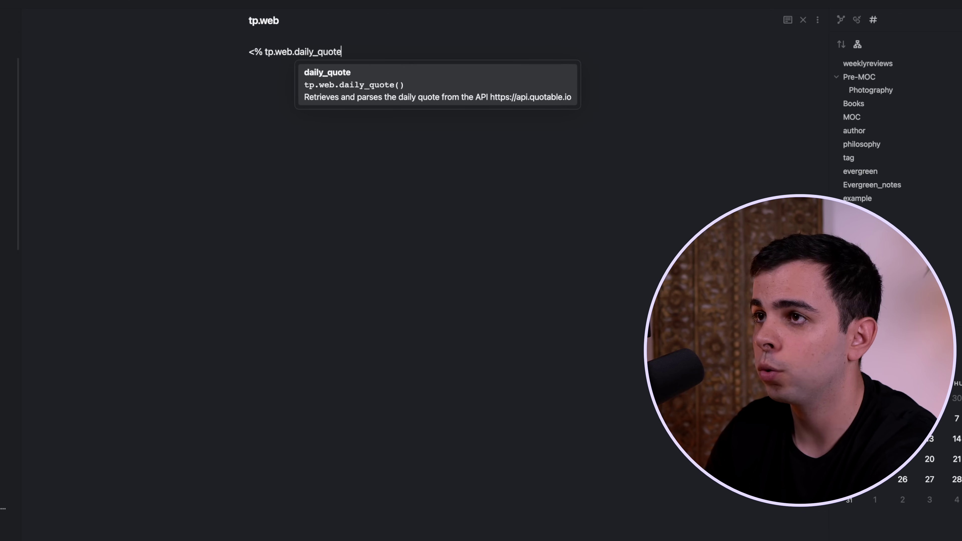
key(Return)
text(%>)
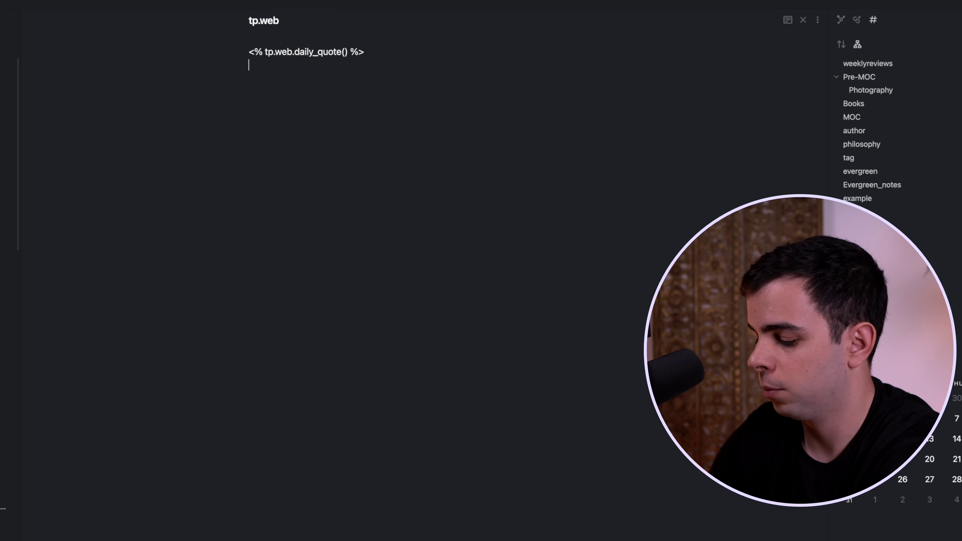
- Replace the tag with random daily quotes, undoing back to the tag between tries
key(alt+r)
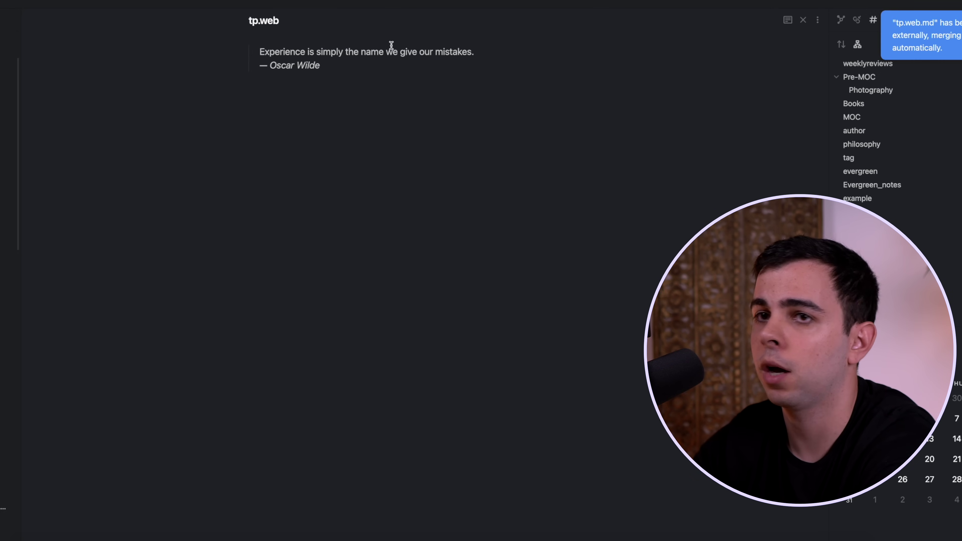
key(ctrl+z)
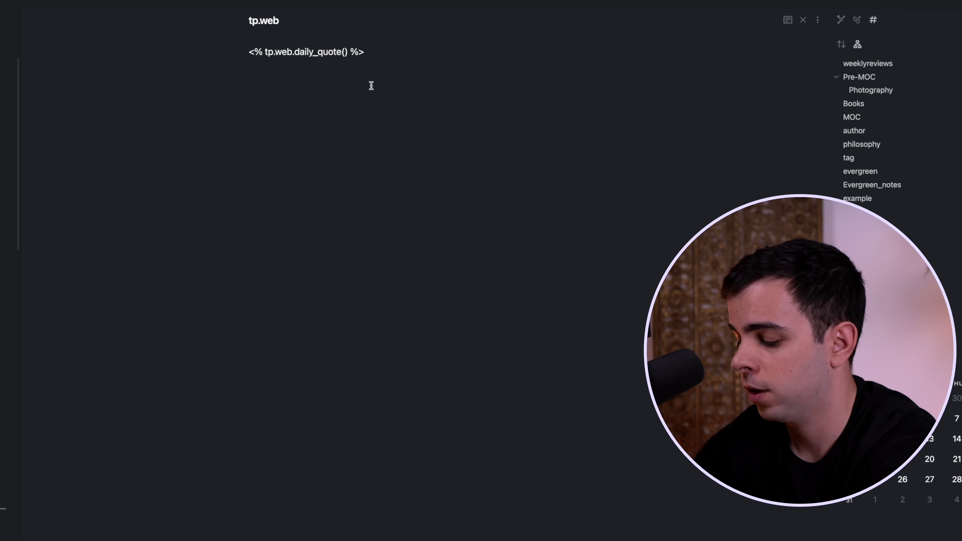
key(alt+r)
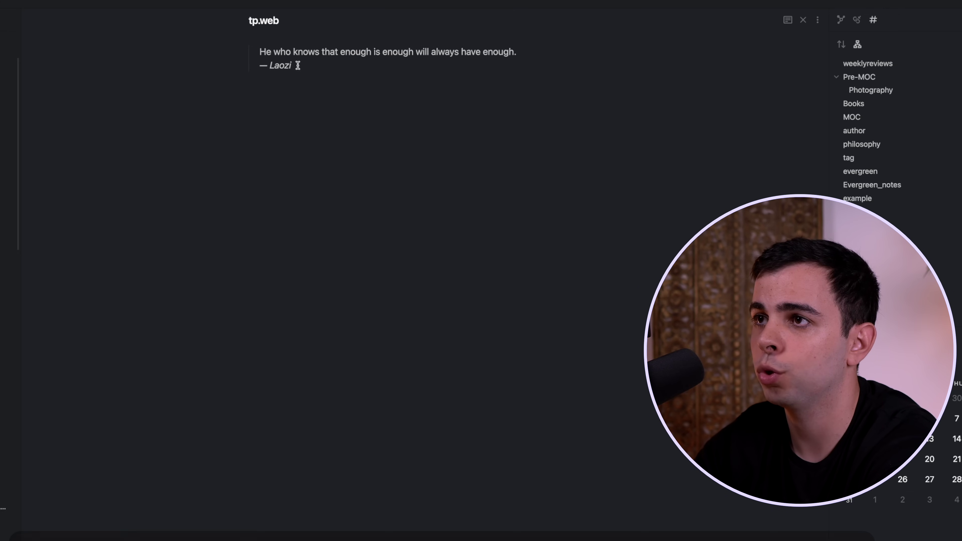
key(ctrl+z)
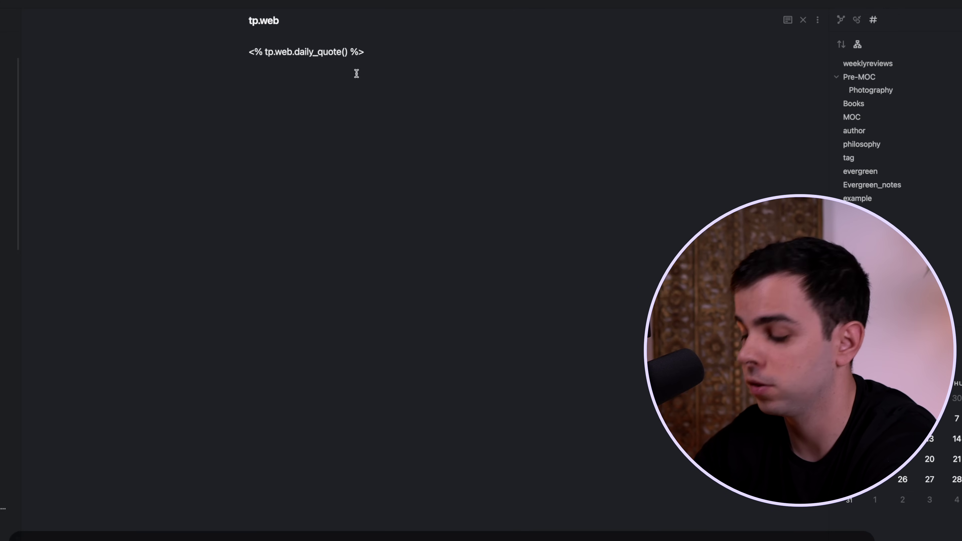
key(alt+r)
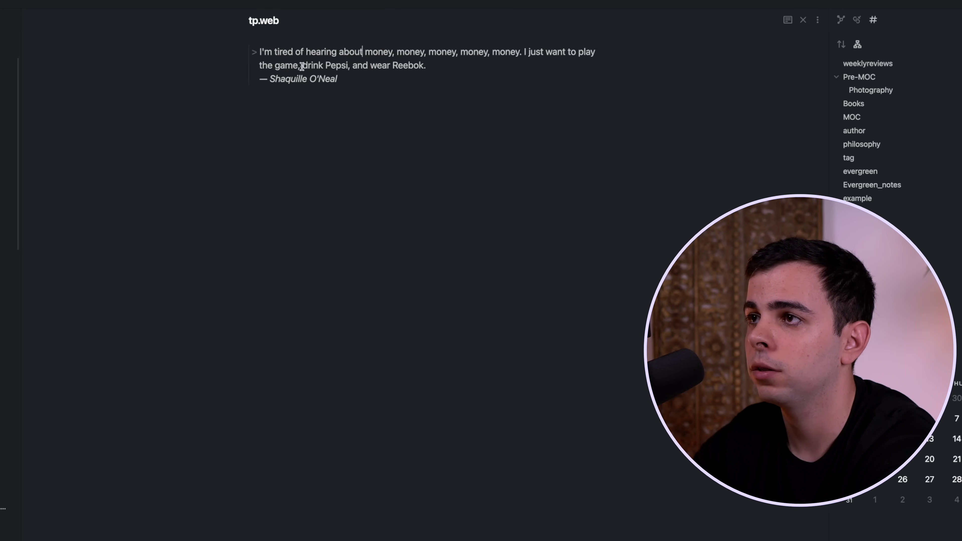
click(363, 52)
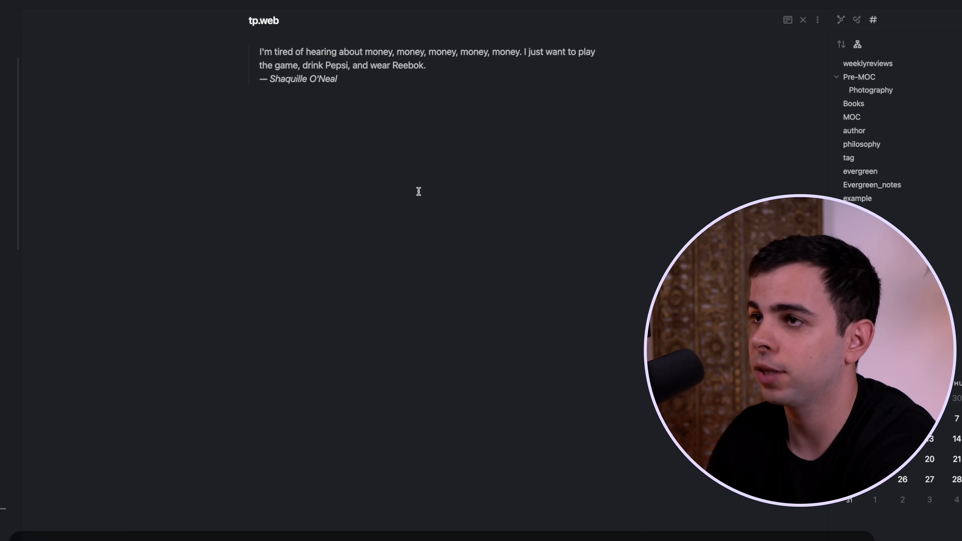
- Generate another quote, inspect its John Powell attribution, then revert it to the tag
key(super+z)
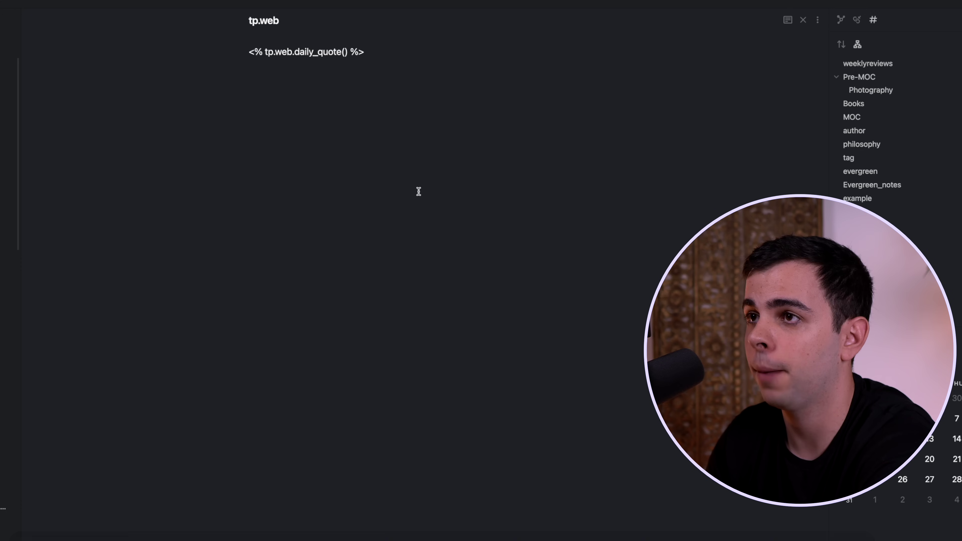
key(alt+r)
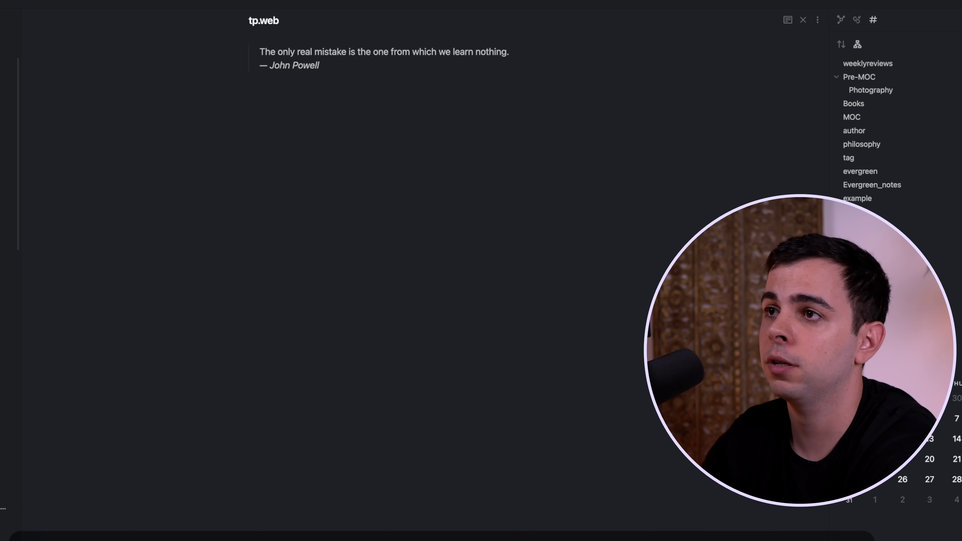
triple_click(349, 59)
click(372, 336)
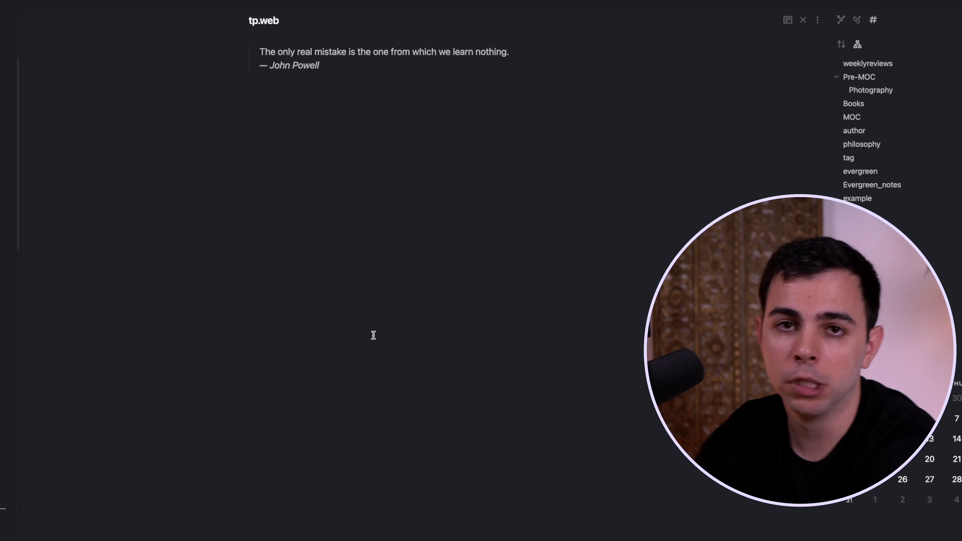
key(ctrl+z)
triple_click(285, 21)
click(285, 21)
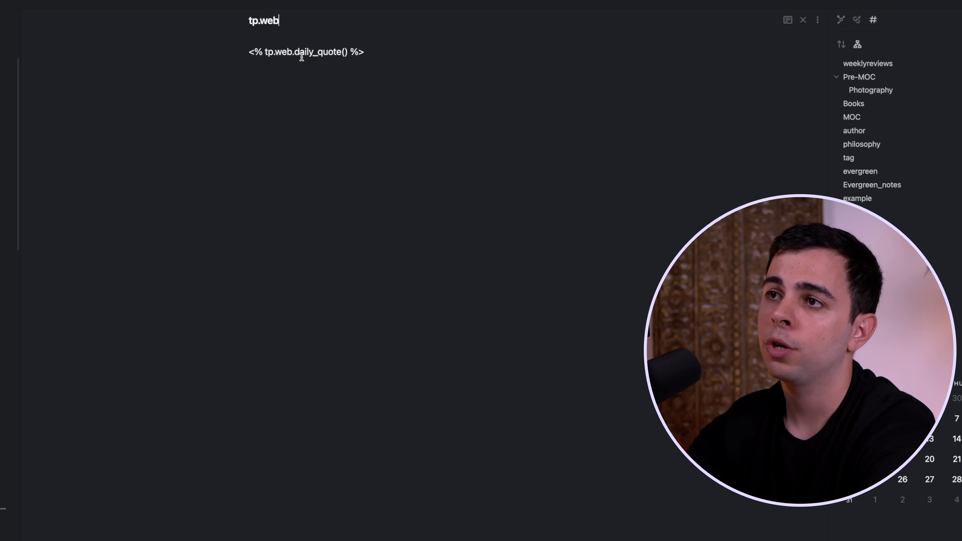
click(290, 76)
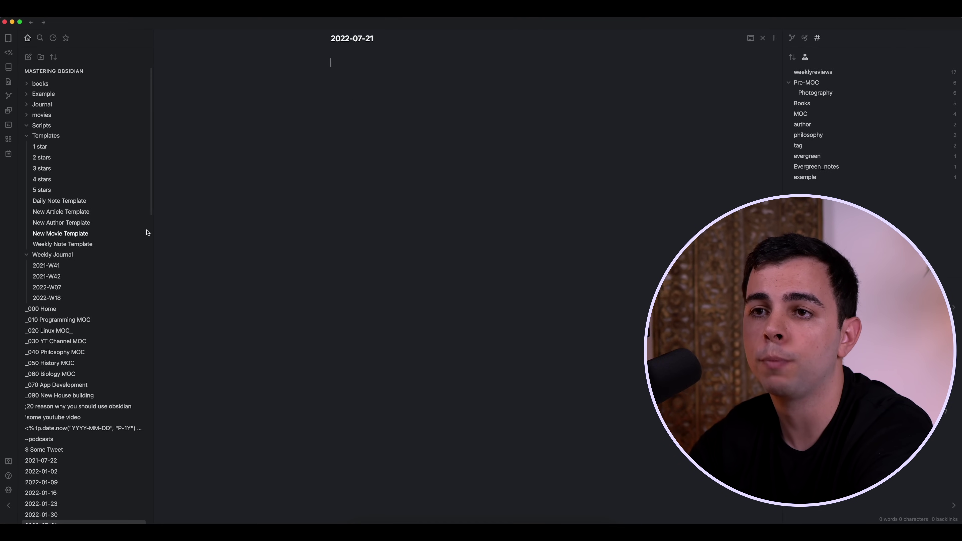
- In the Daily Note Template, add 'On this day: <% tp.date.now("YYYY-MM-DD","P-1Y") %>' preceded by [[
click(59, 201)
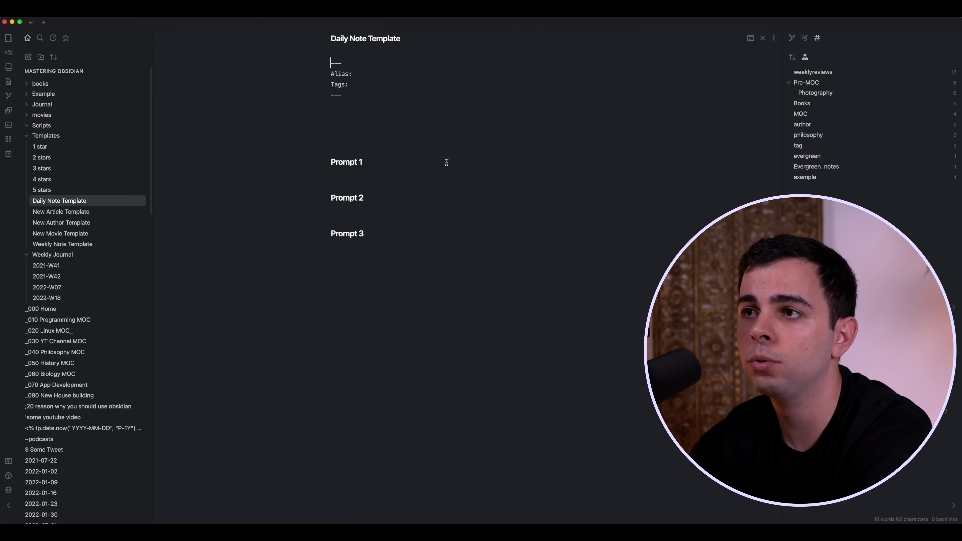
click(446, 153)
key(Return)
key(Return)
text(On this day)
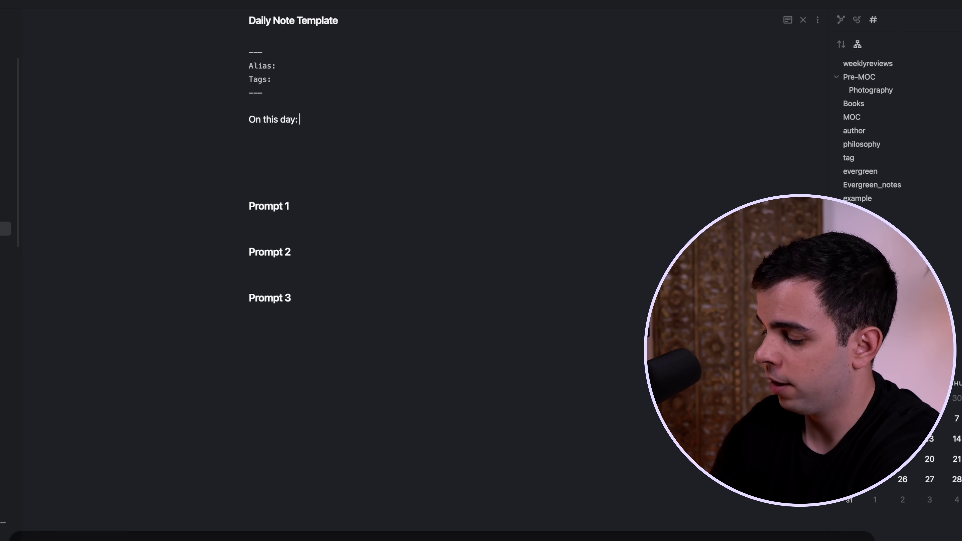
text(: <% tp.date)
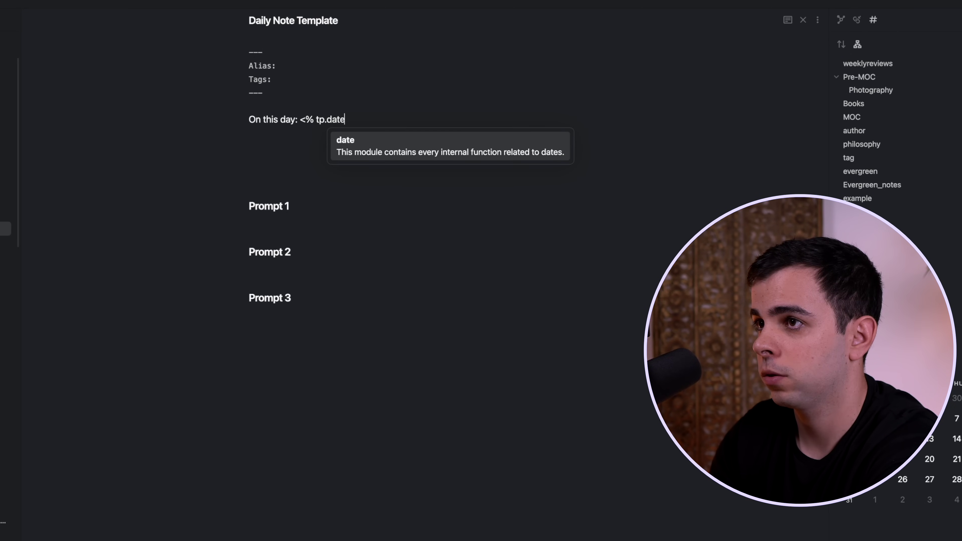
text(.now("YYYY-MM-DD","P)
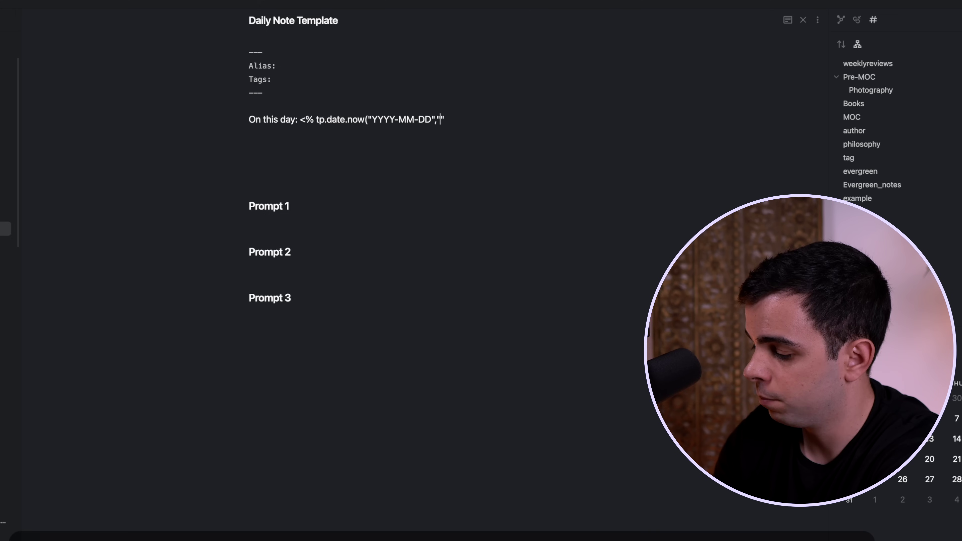
text(-1Y") %>)
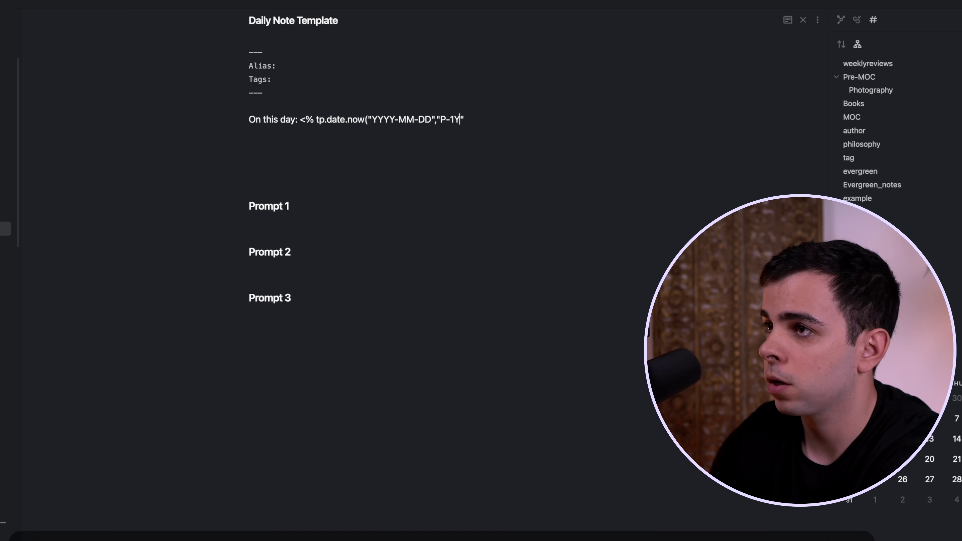
key(Return)
key(Return)
key(Return)
click(297, 119)
text([[)
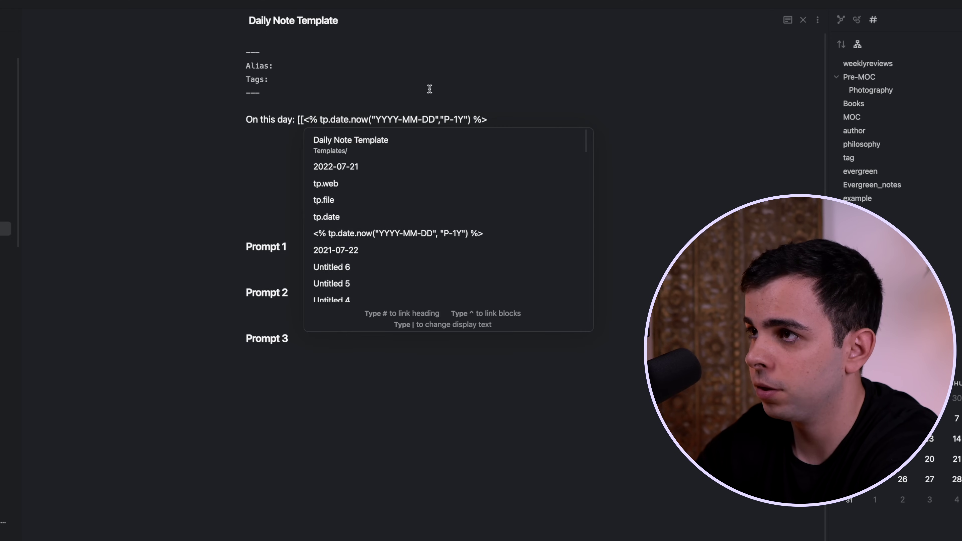
key(Escape)
click(8, 490)
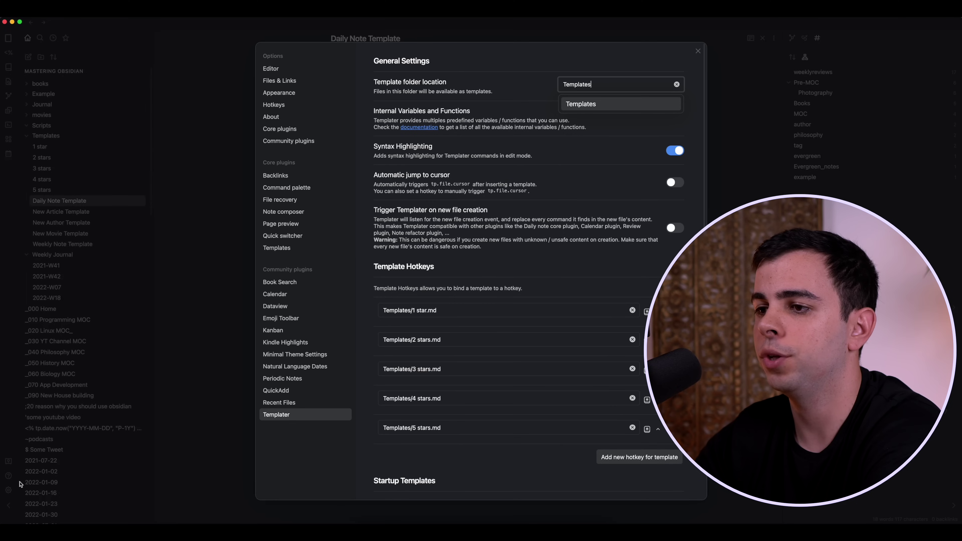
click(431, 207)
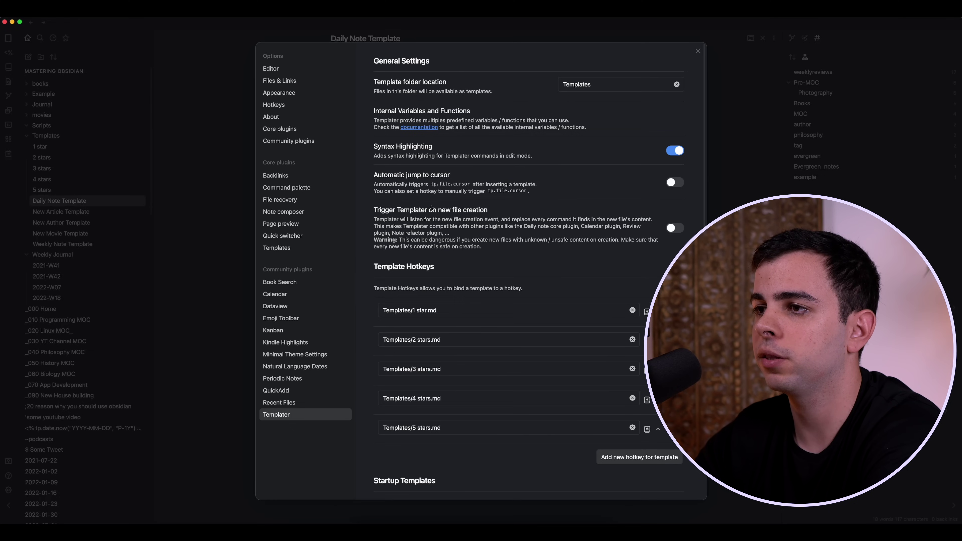
click(675, 228)
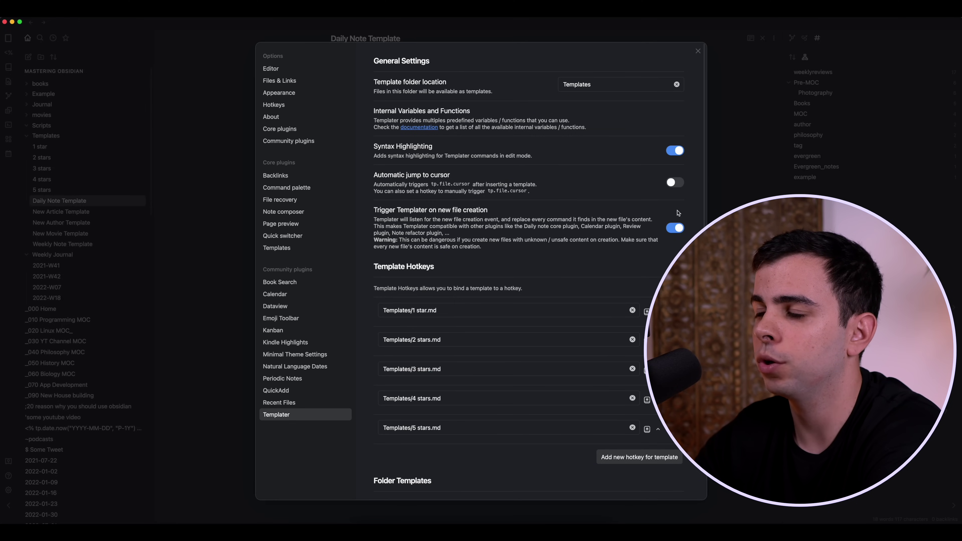
click(698, 51)
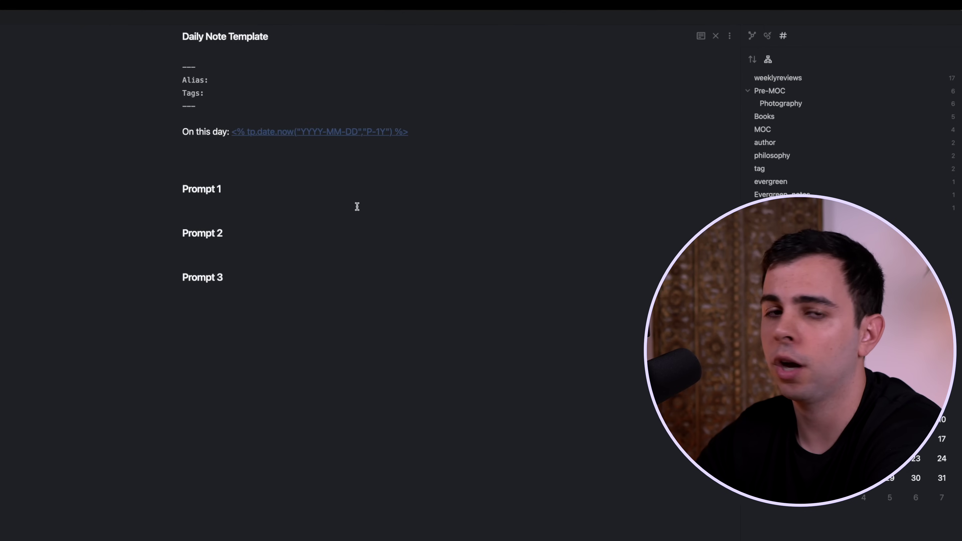
click(351, 210)
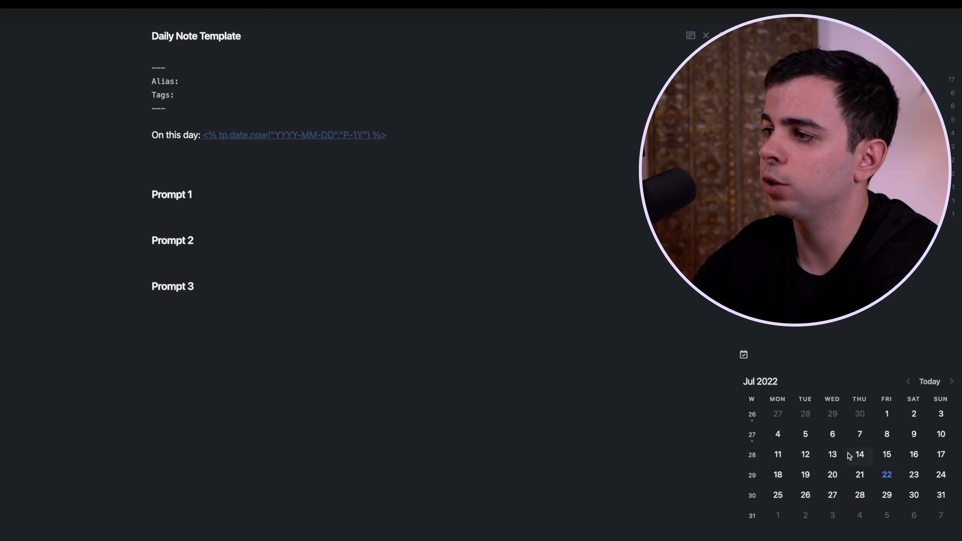
click(894, 479)
click(895, 480)
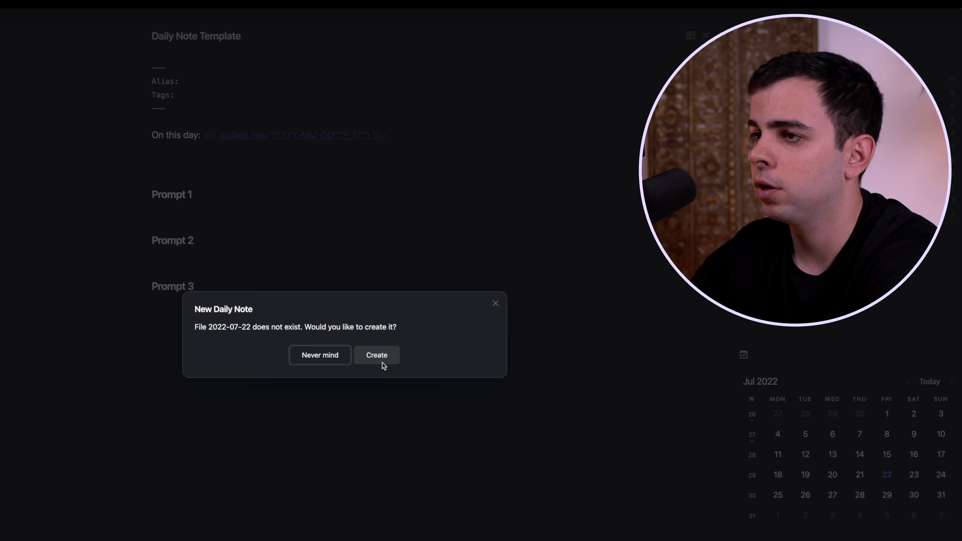
click(377, 355)
drag(153, 151, 145, 129)
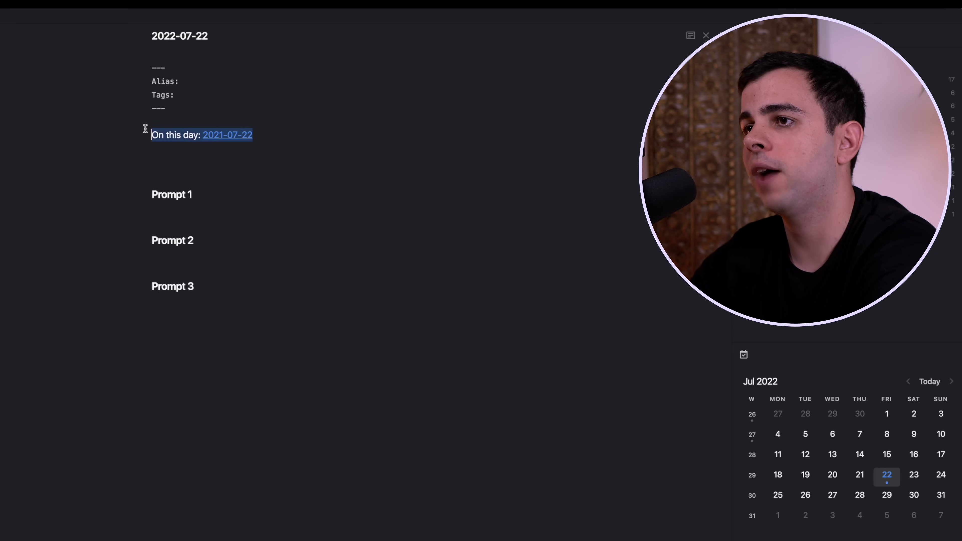
click(261, 133)
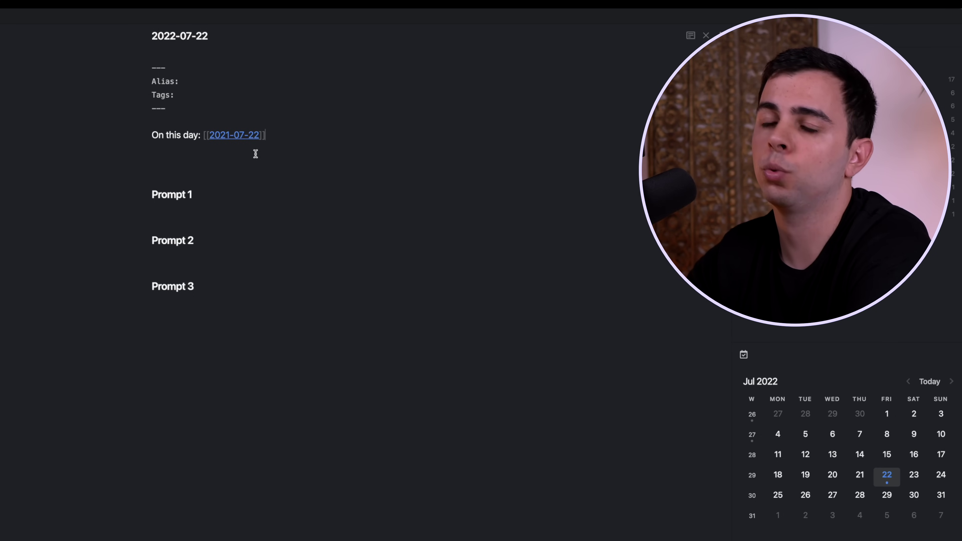
click(233, 148)
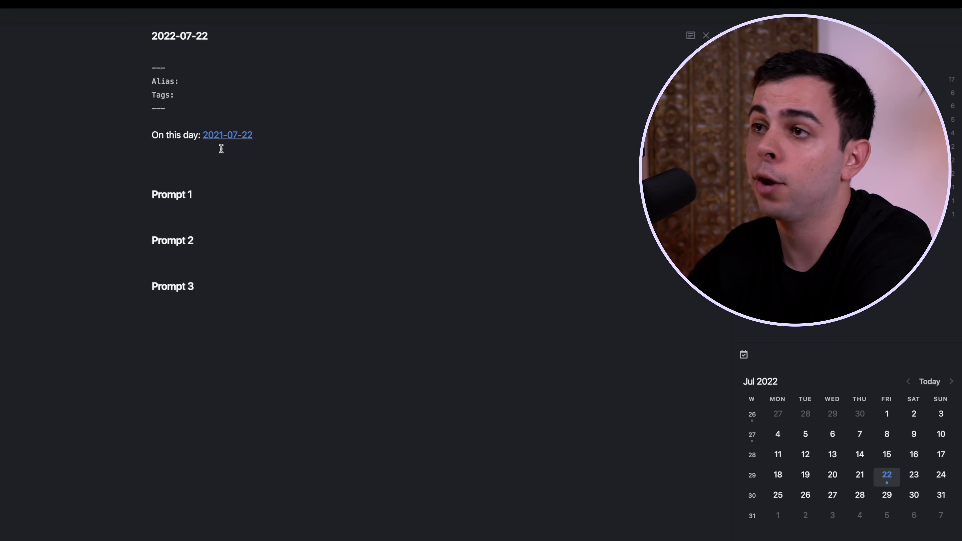
click(223, 134)
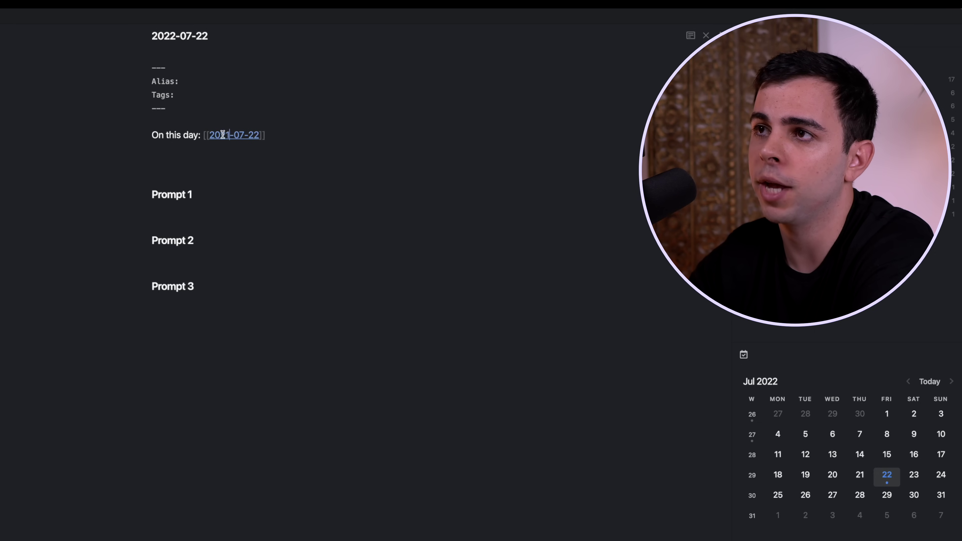
super+click(222, 134)
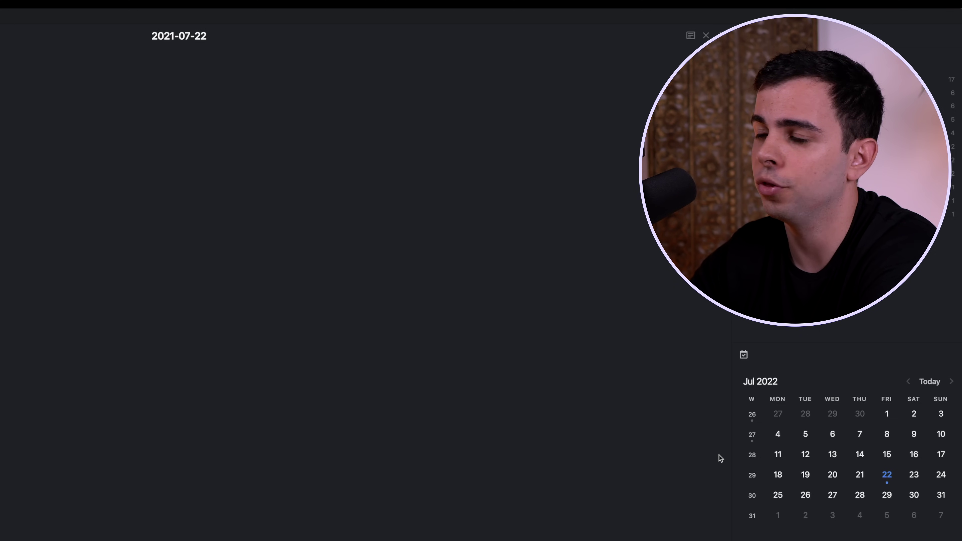
key(super+alt+Left)
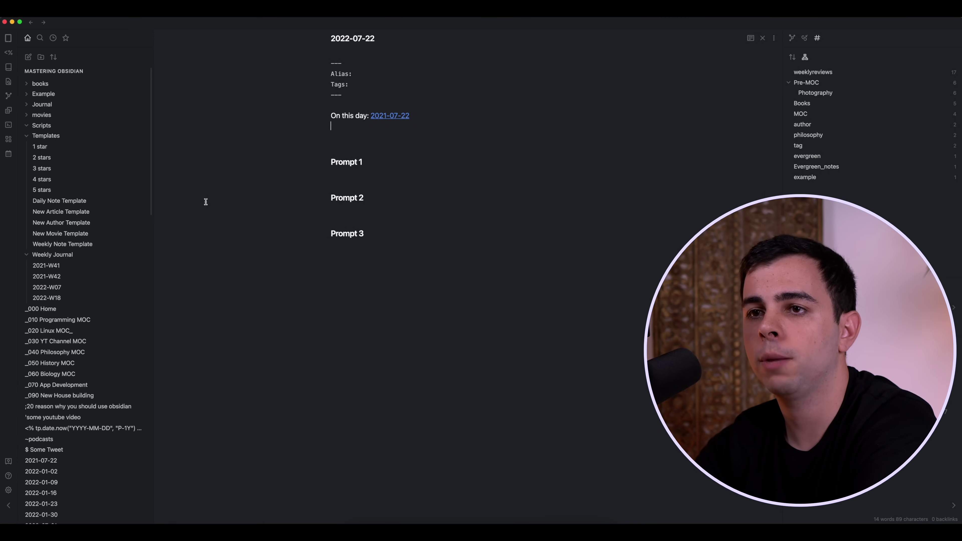
- Open Templates/Daily Note Template with the caret on the blank line under the << >> links
click(59, 201)
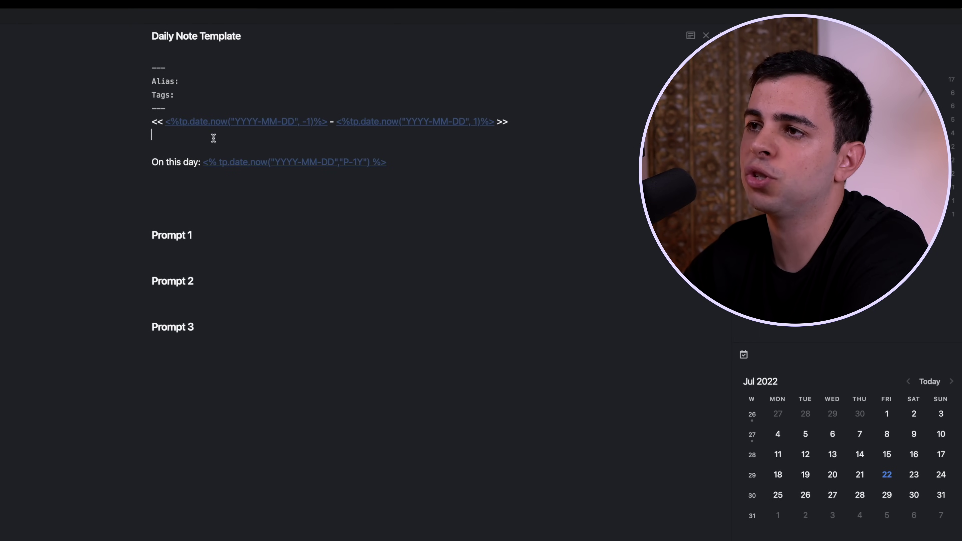
click(248, 138)
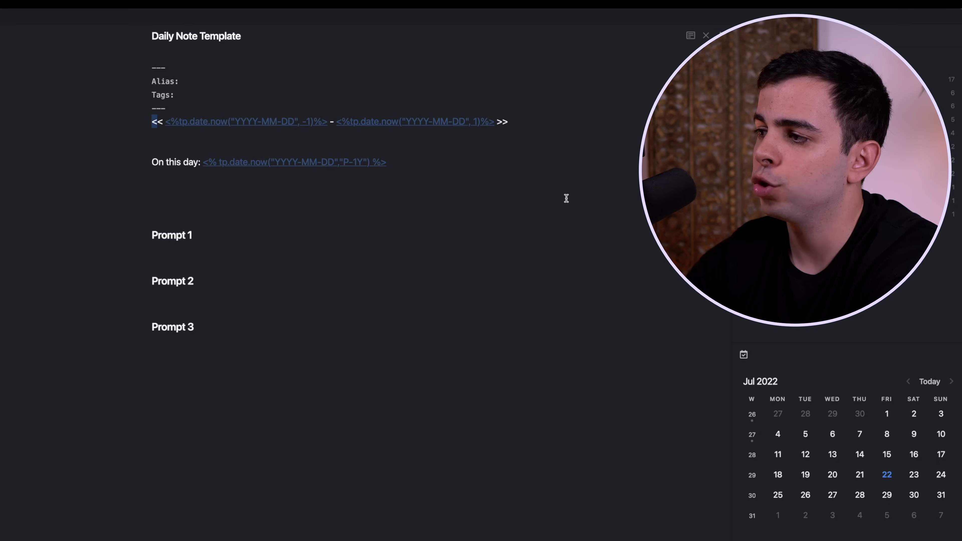
- Create the 23, 21 and 22 July 2022 daily notes from the Calendar pane
click(914, 476)
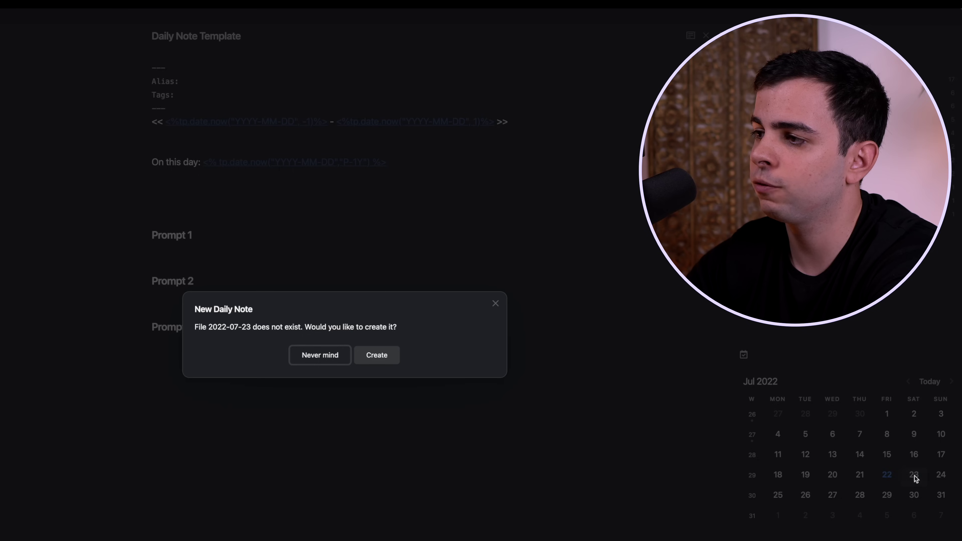
click(389, 358)
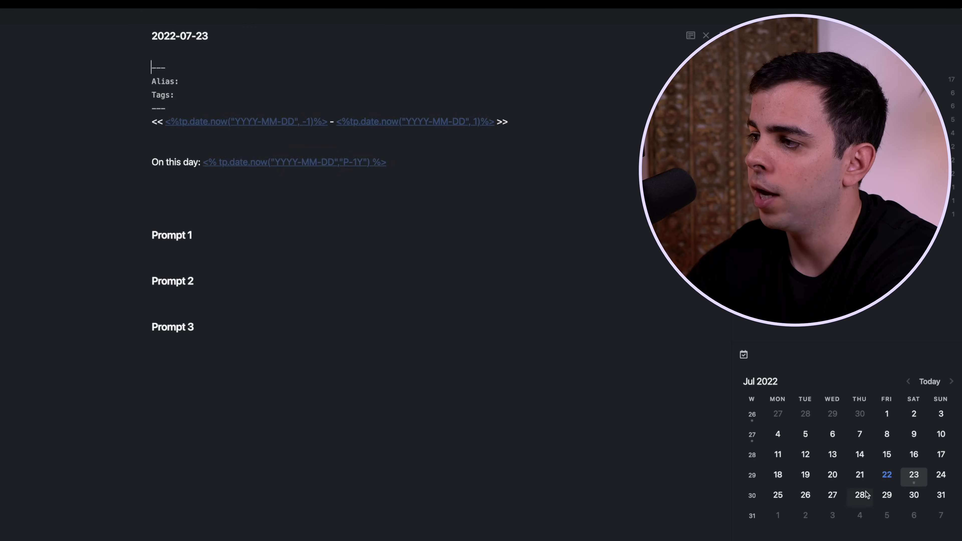
click(860, 476)
click(395, 356)
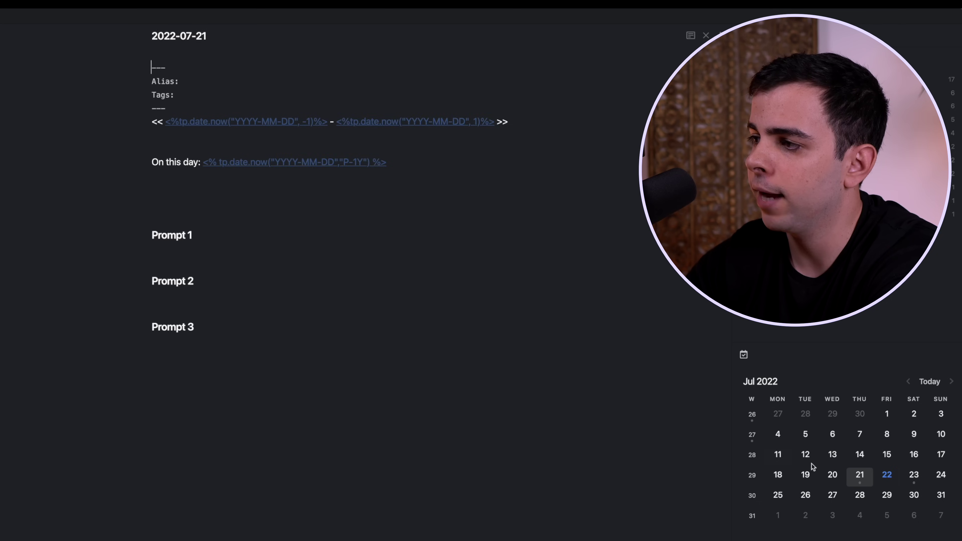
click(886, 476)
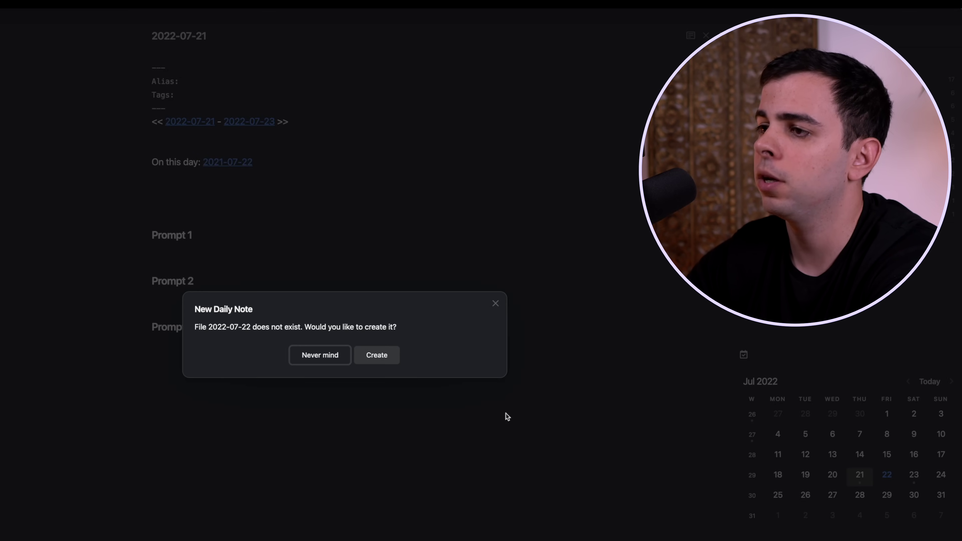
click(386, 363)
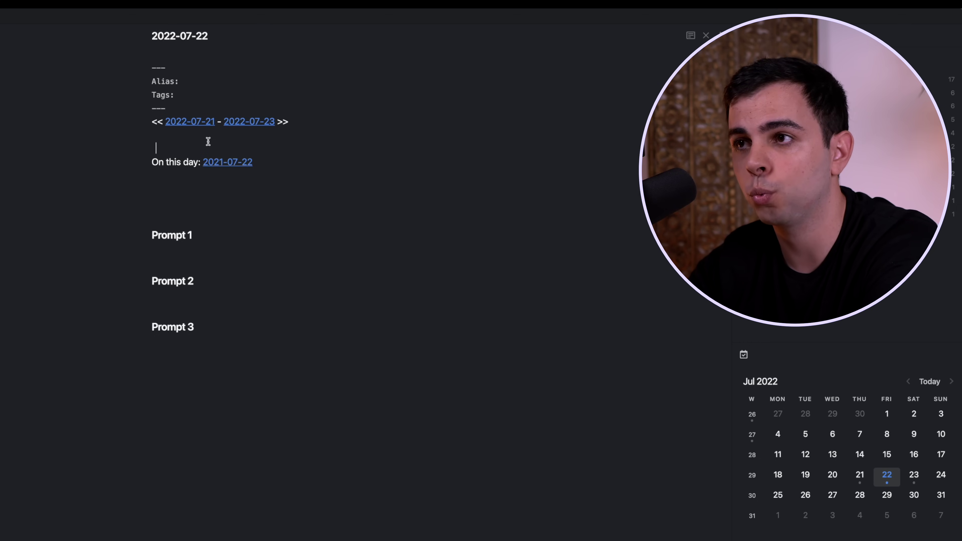
- Type "This week's monday: tp.date.weekday("YYYY-MM-DD",0)%>" above On this day, without a leading space
text(T)
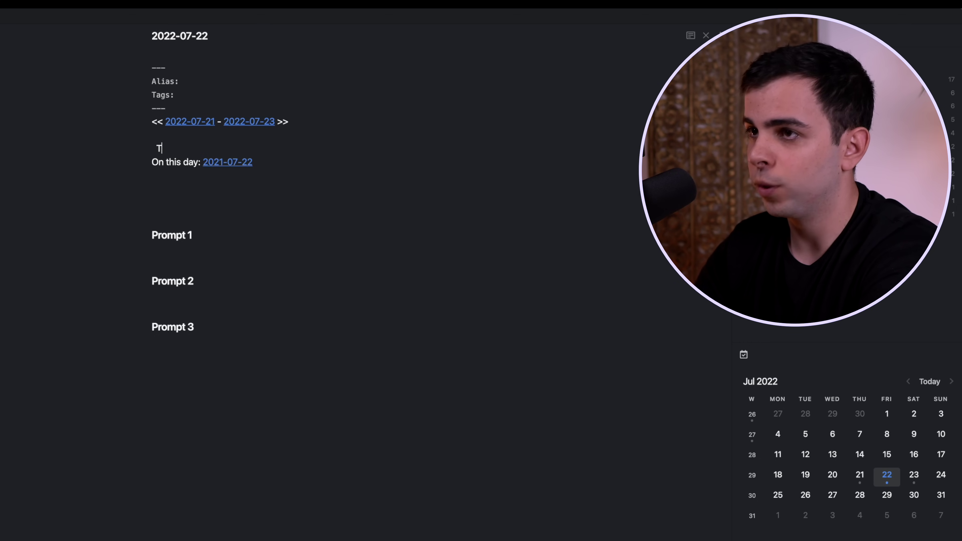
text(his week's mo)
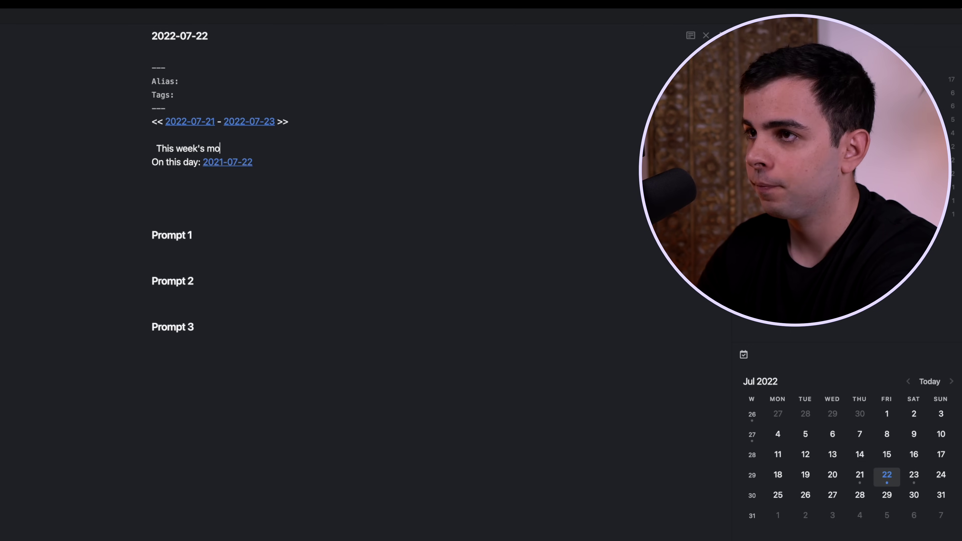
text(nday:)
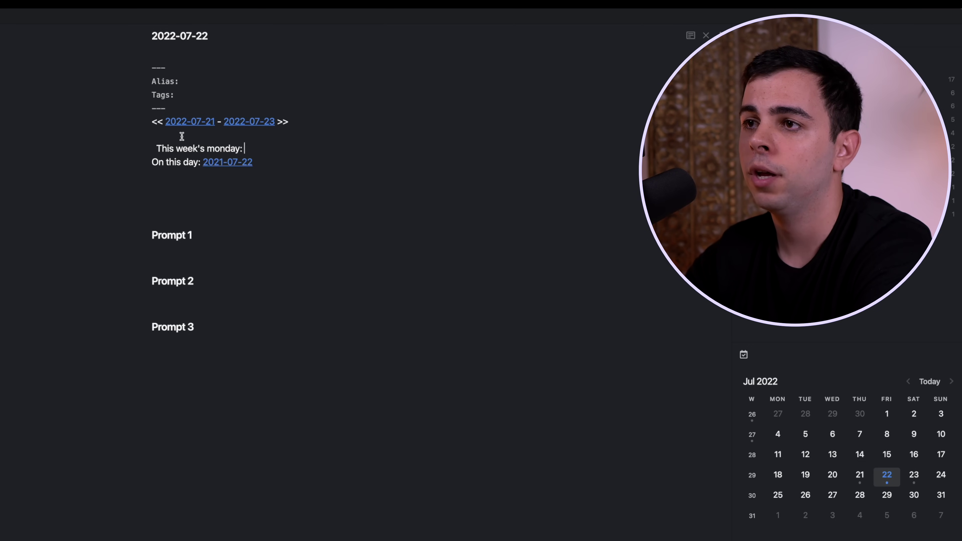
click(158, 148)
key(BackSpace)
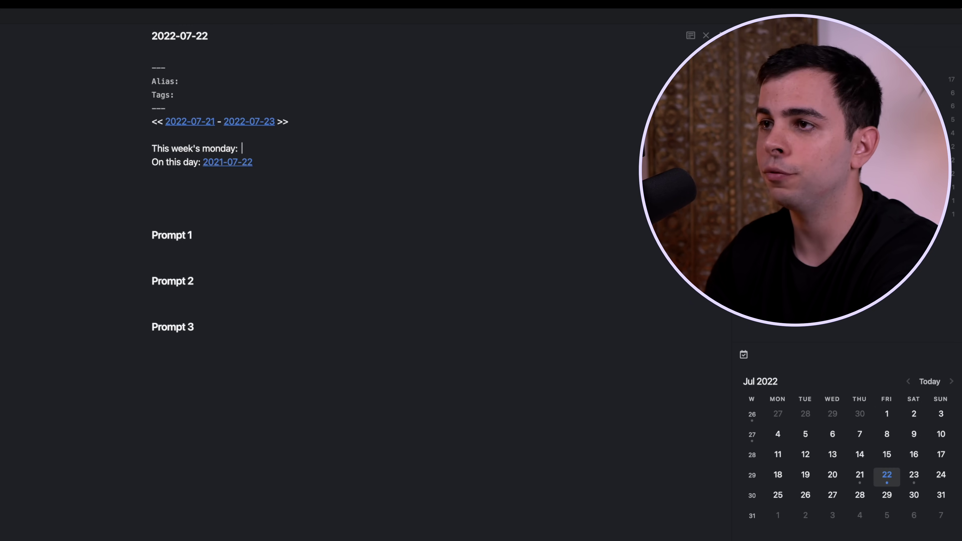
text(tp.d)
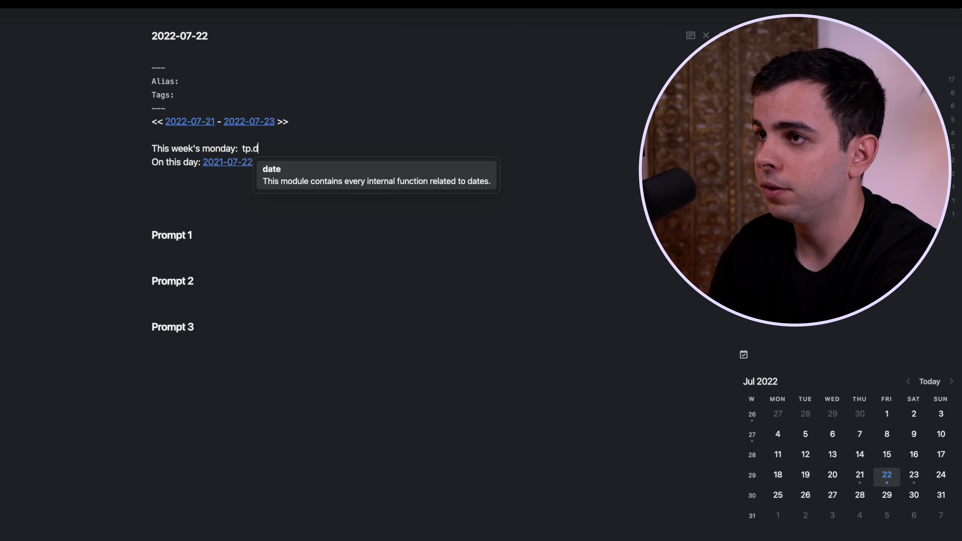
text(ate.weekday()
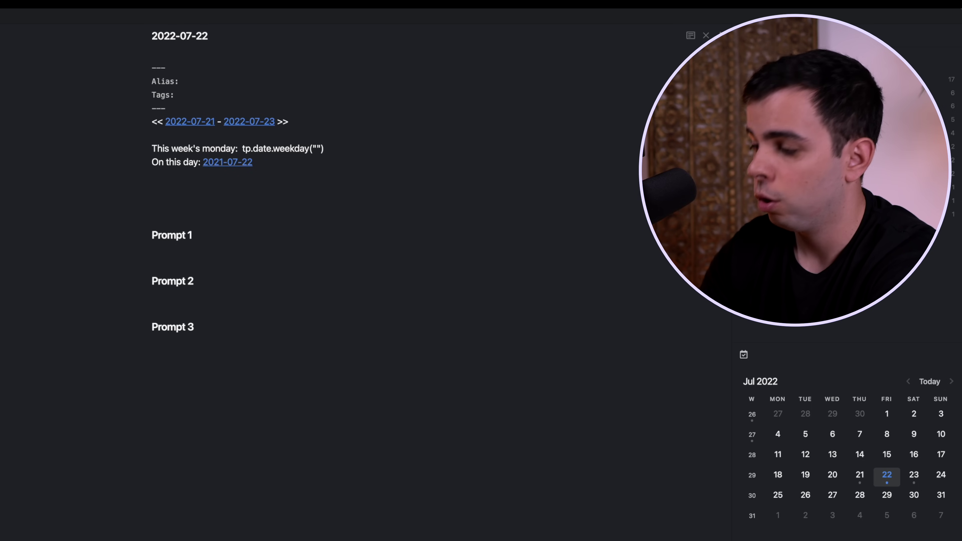
text("YYYY-)
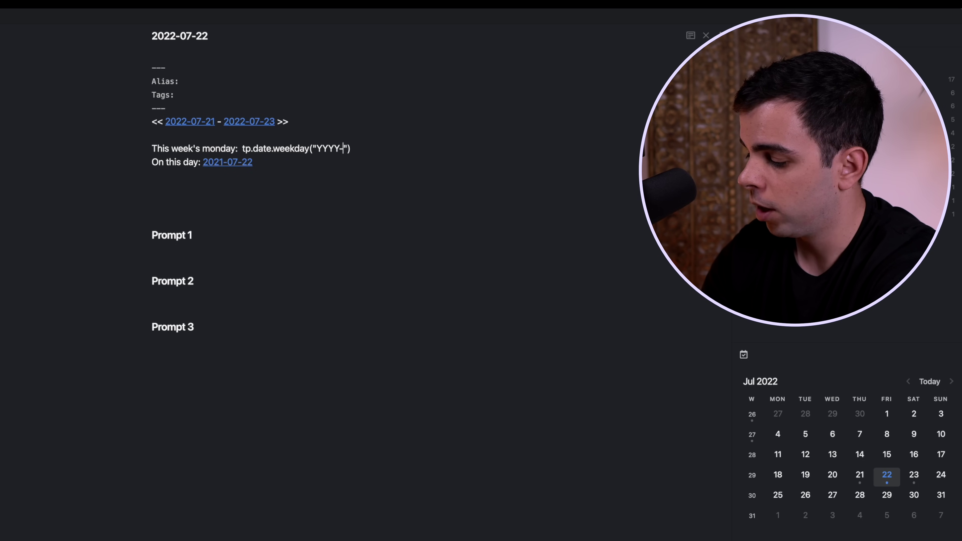
text(MM-DD",)
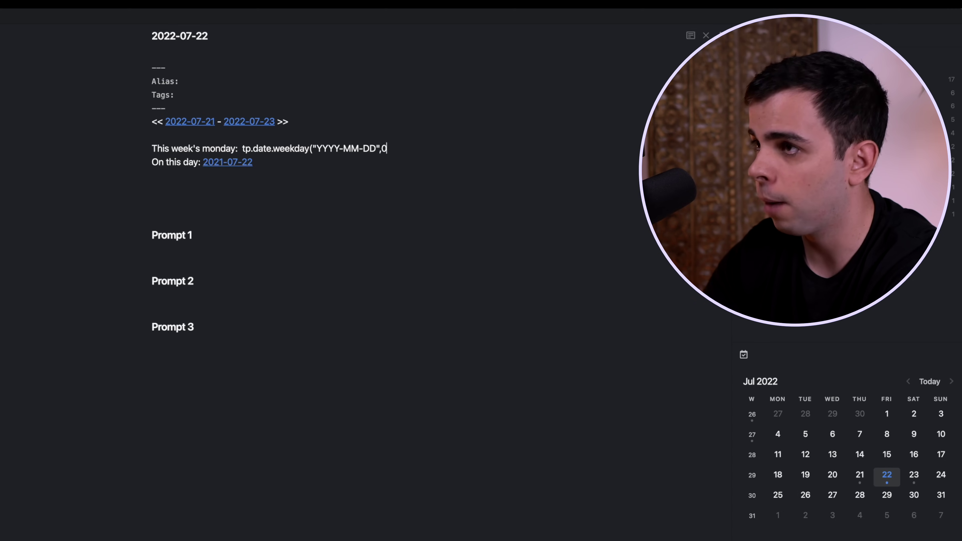
text()%>)
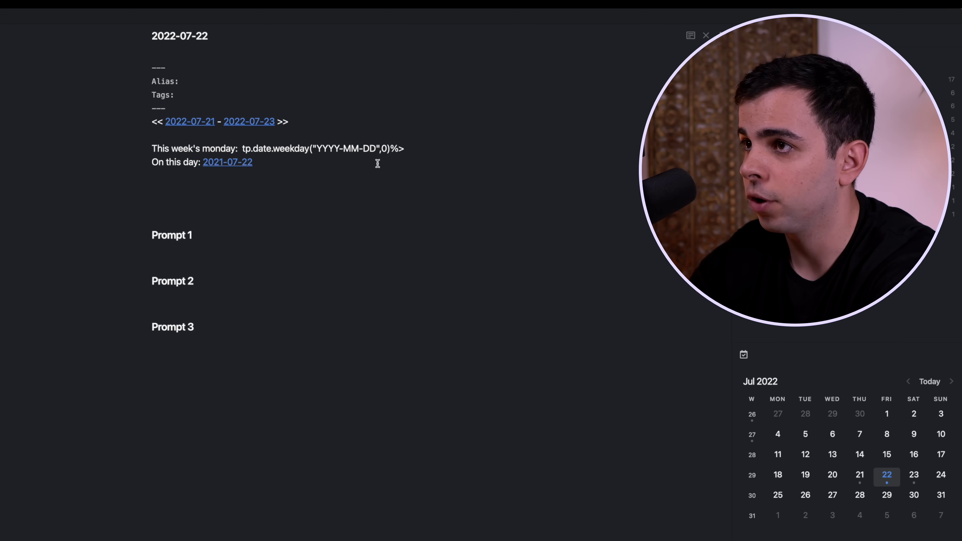
click(243, 149)
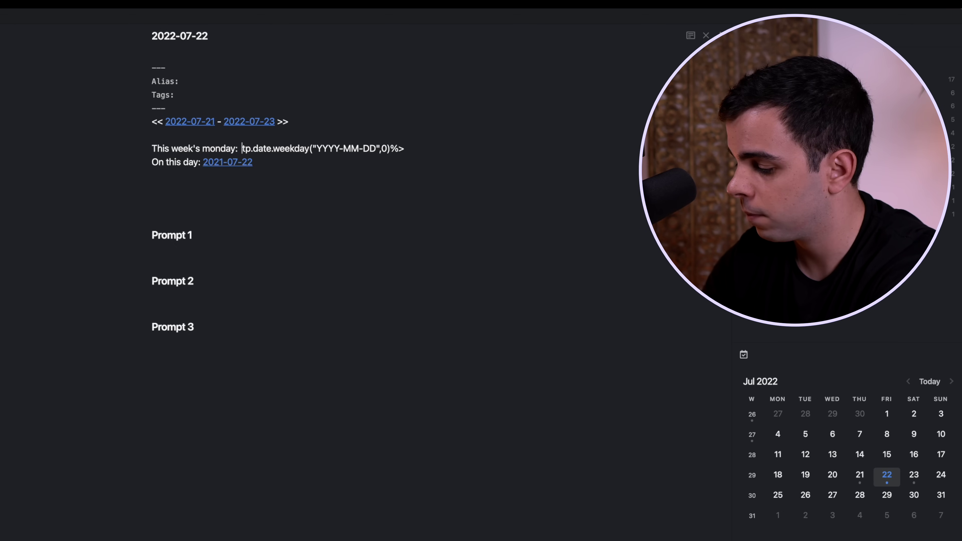
- Wrap the weekday expression as [[<% … %>]], test the Templater replace, then undo it
text([[<%)
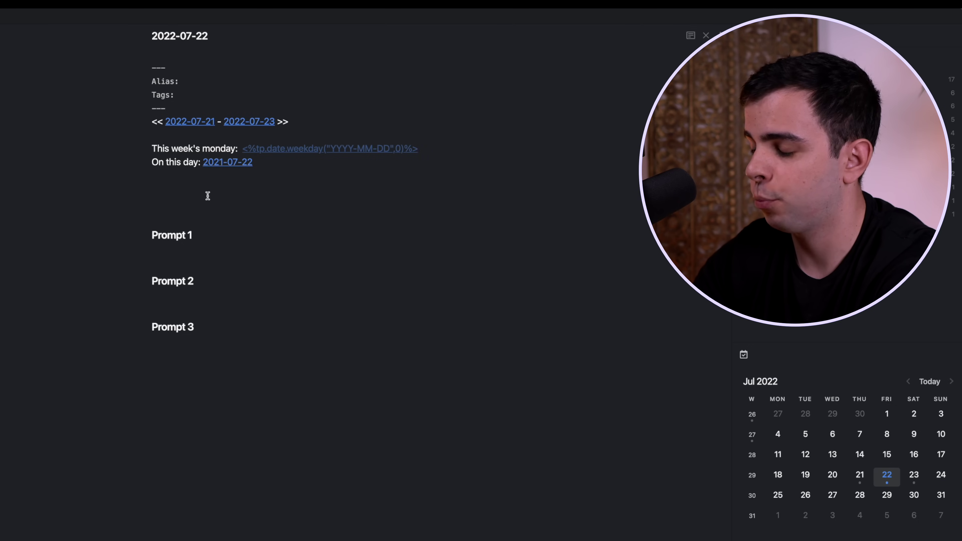
key(alt+r)
click(333, 150)
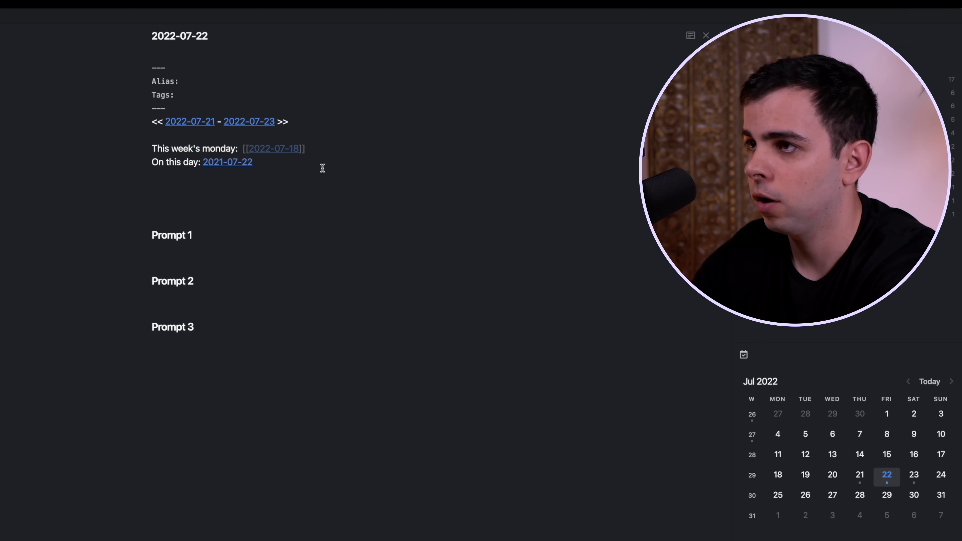
key(ctrl+z)
key(Up)
key(Up)
key(Up)
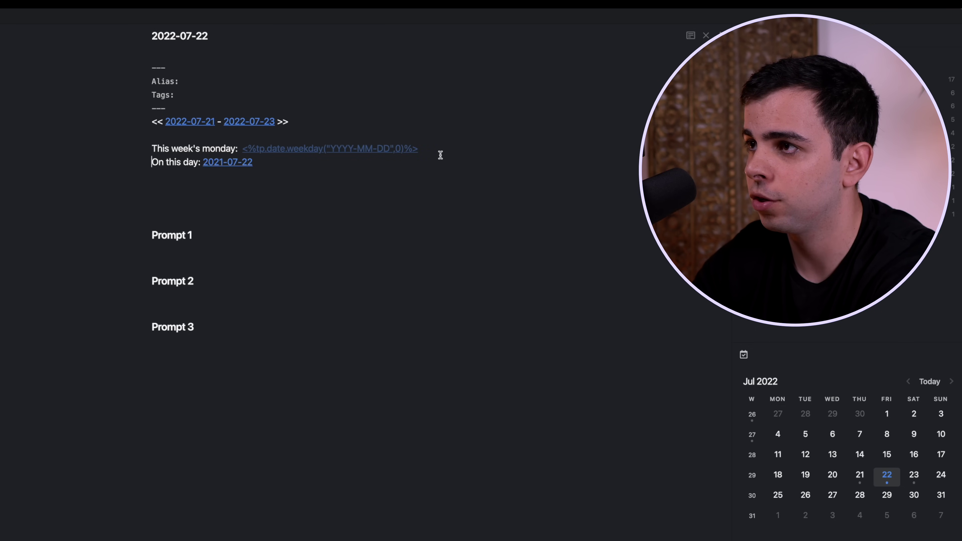
- Change the weekday offset from 0 to 1 and resolve it into the 2022-07-19 link
click(442, 147)
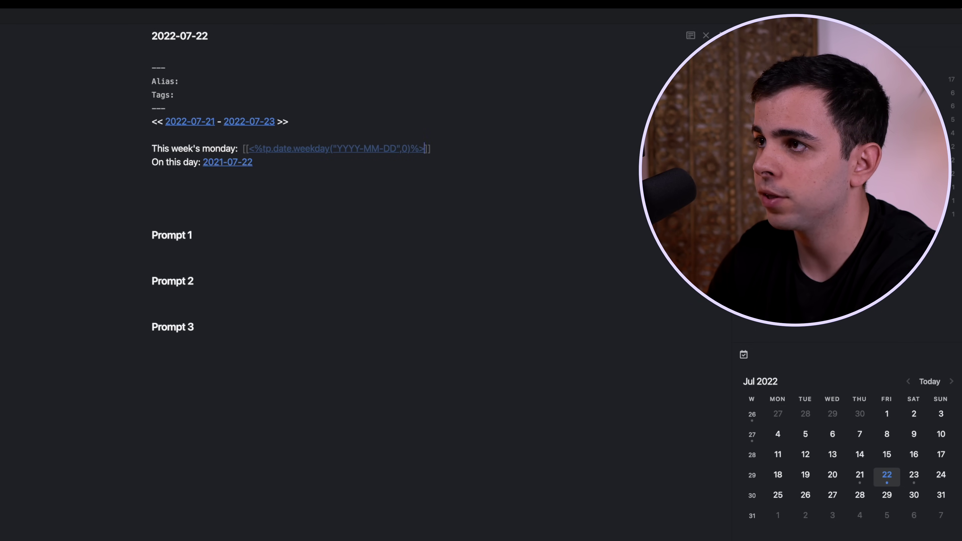
text(,)
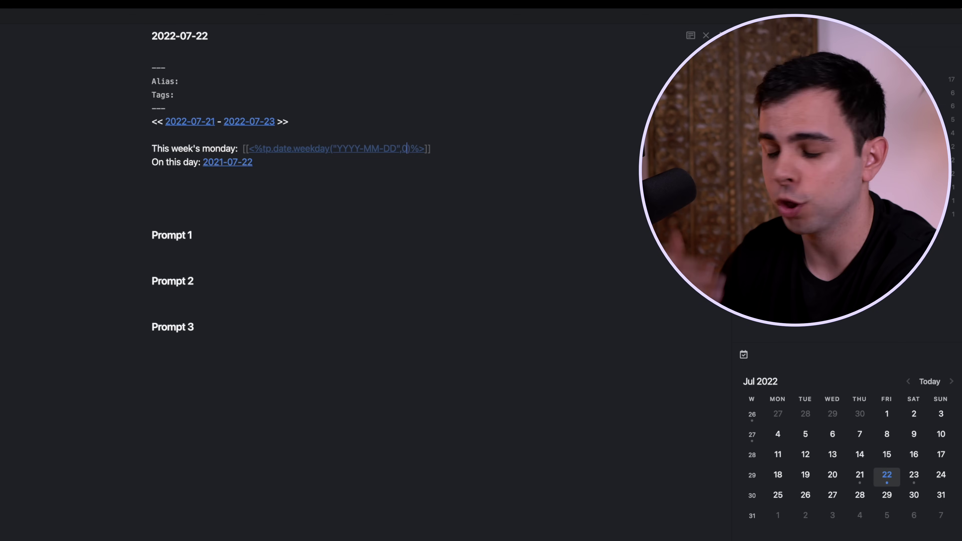
key(BackSpace)
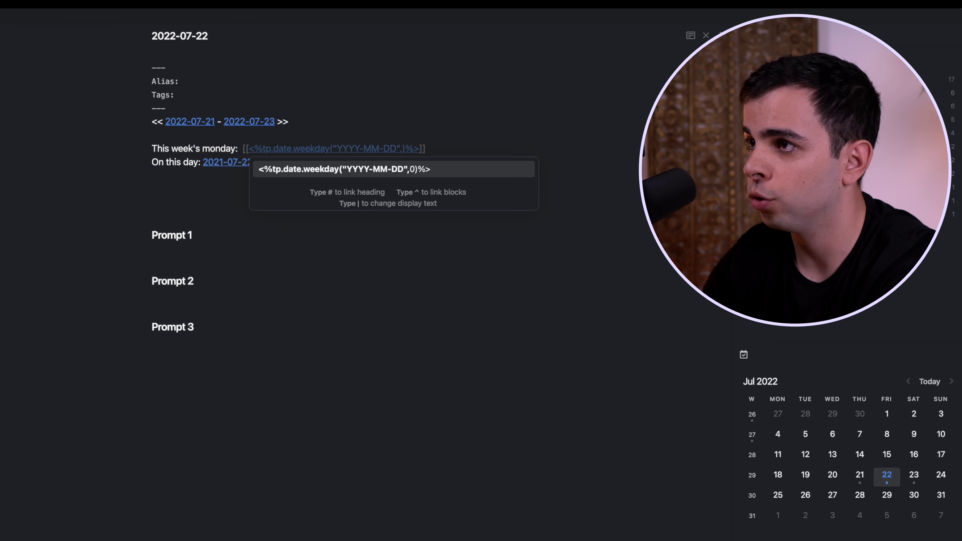
text(1)
click(458, 190)
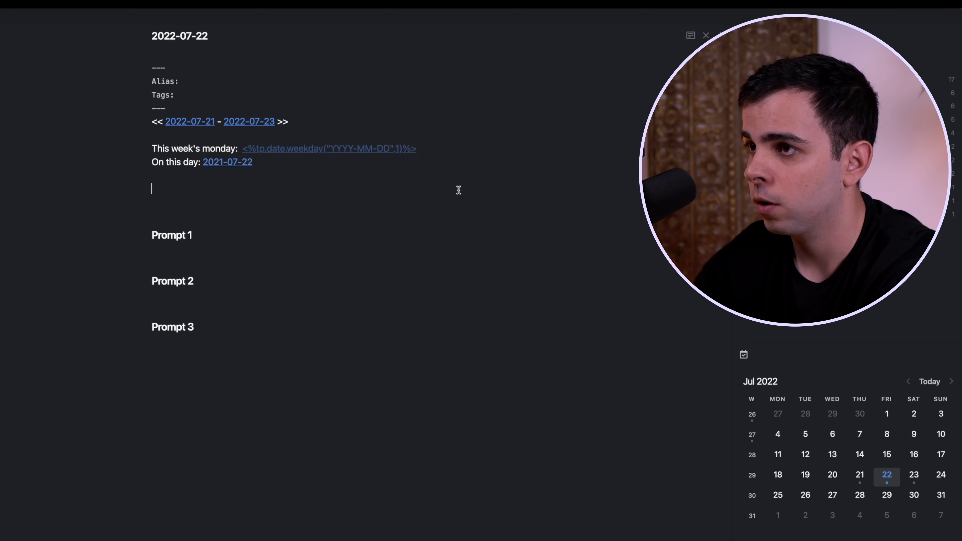
key(alt+r)
- Create a new vault folder named Courses
drag(315, 149, 275, 148)
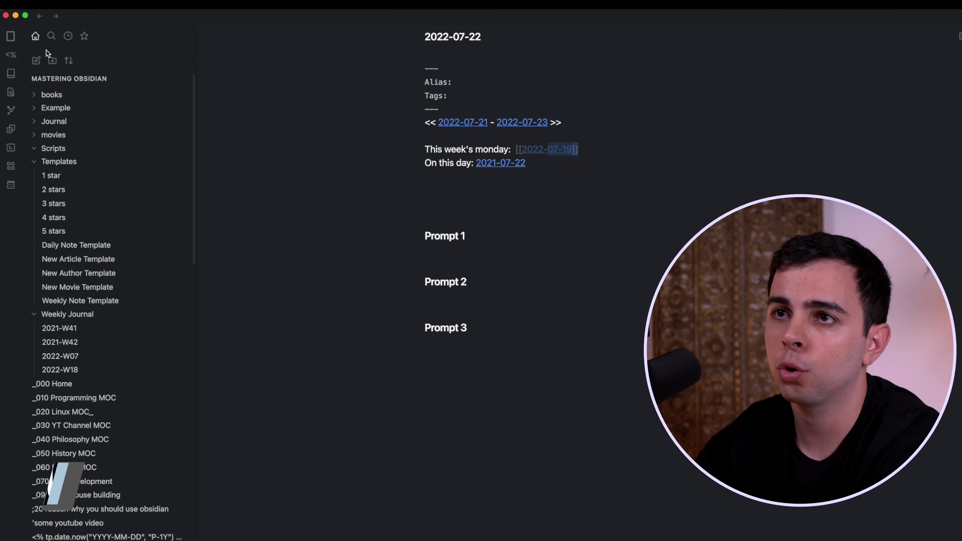
click(54, 61)
key(BackSpace)
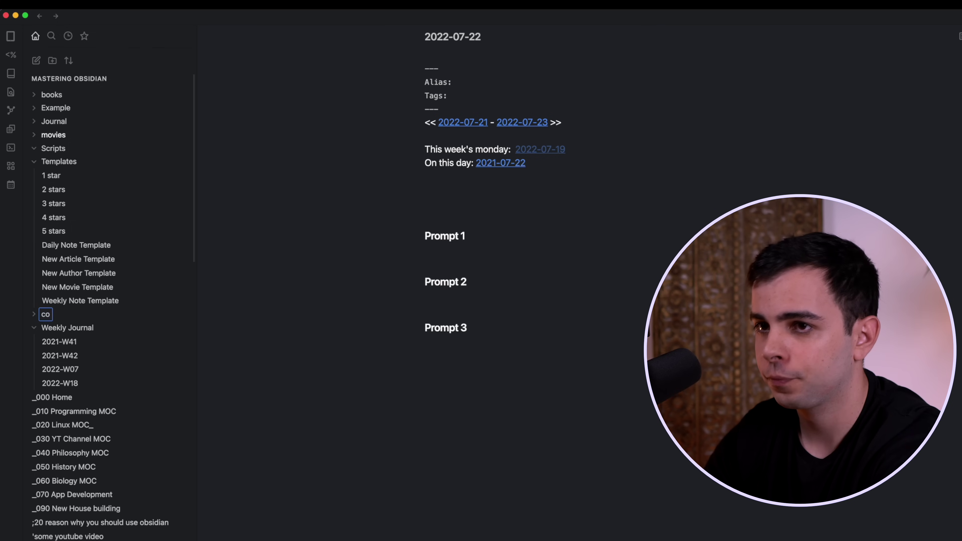
text(Courses)
key(Return)
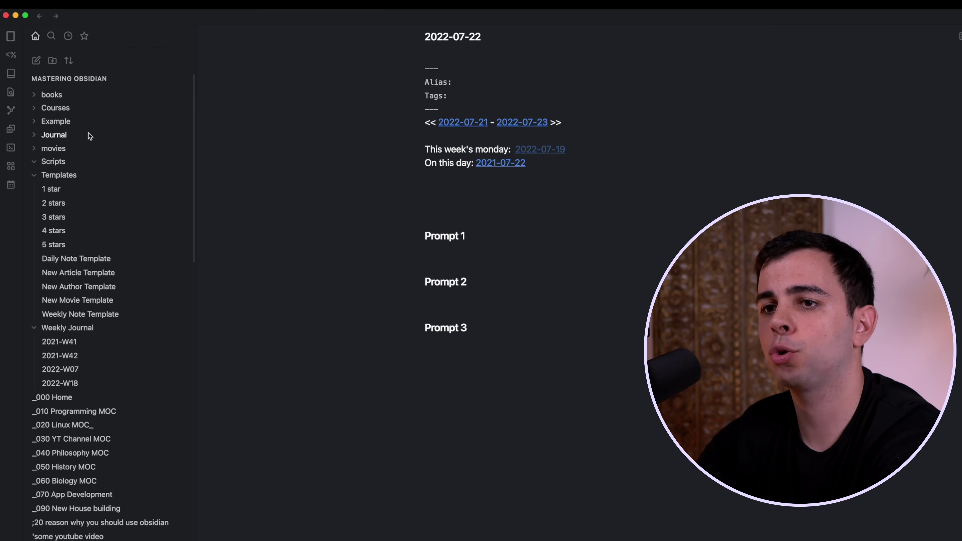
- Create Templates/Courses Template with Alias/tags frontmatter and the three copied tp.file lines
right_click(127, 174)
click(128, 185)
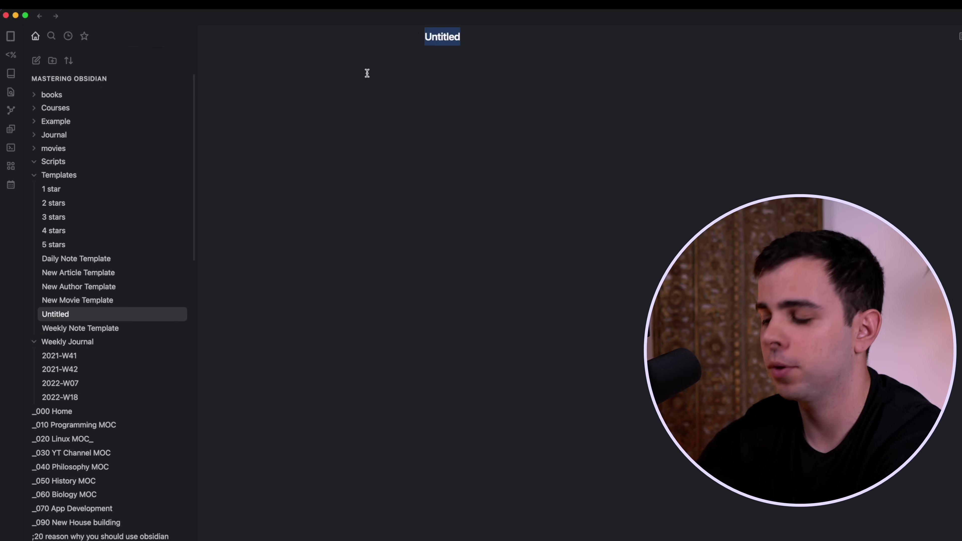
text(Courses T)
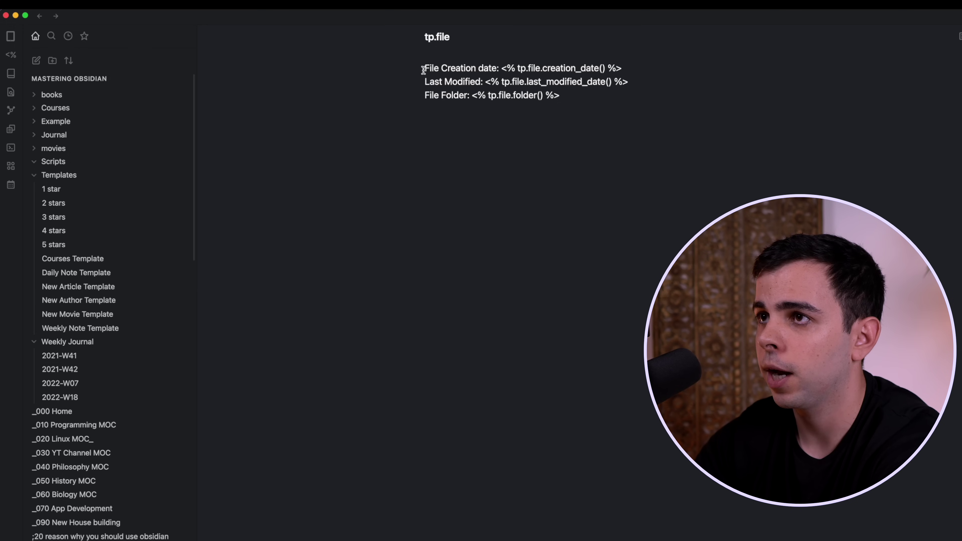
drag(423, 133, 411, 59)
key(super+c)
key(super+alt+Left)
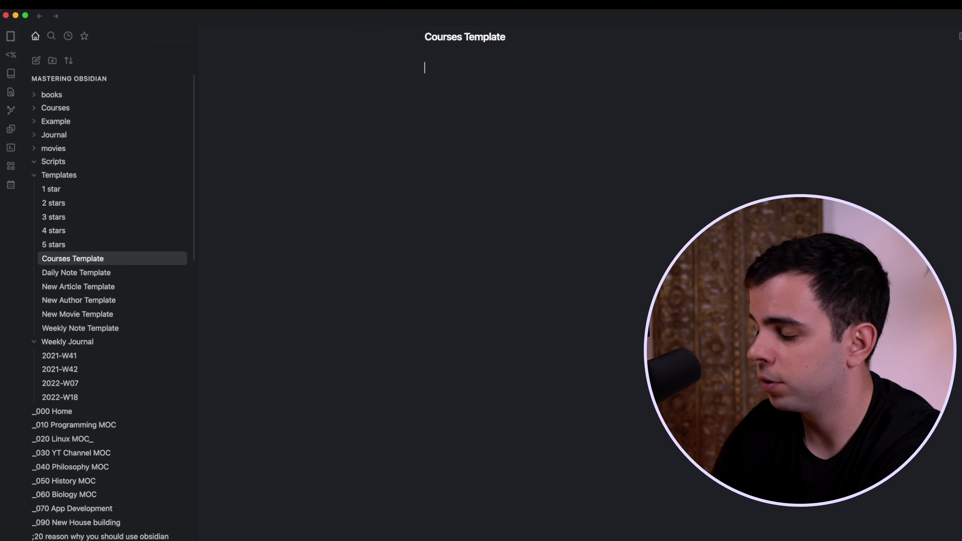
text(--- Alias: tags: )
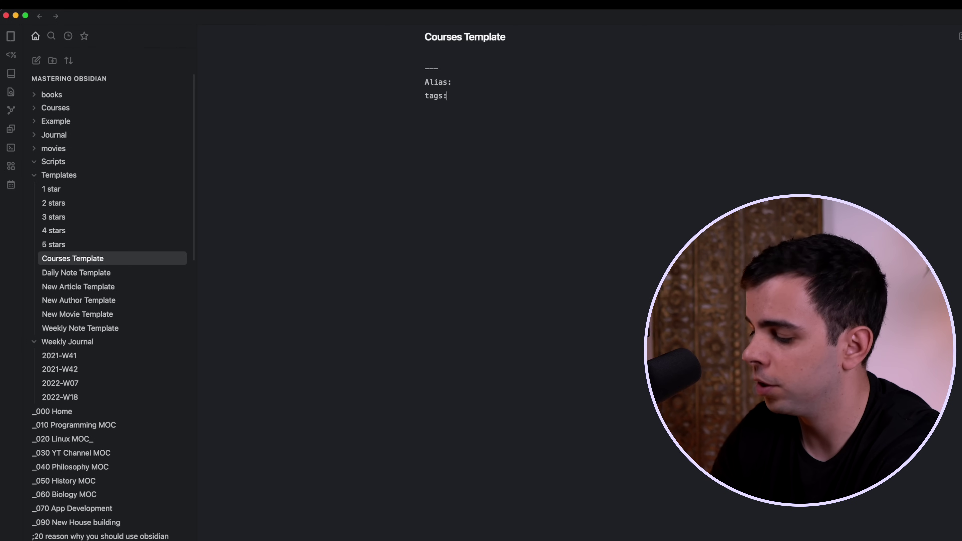
text(-)
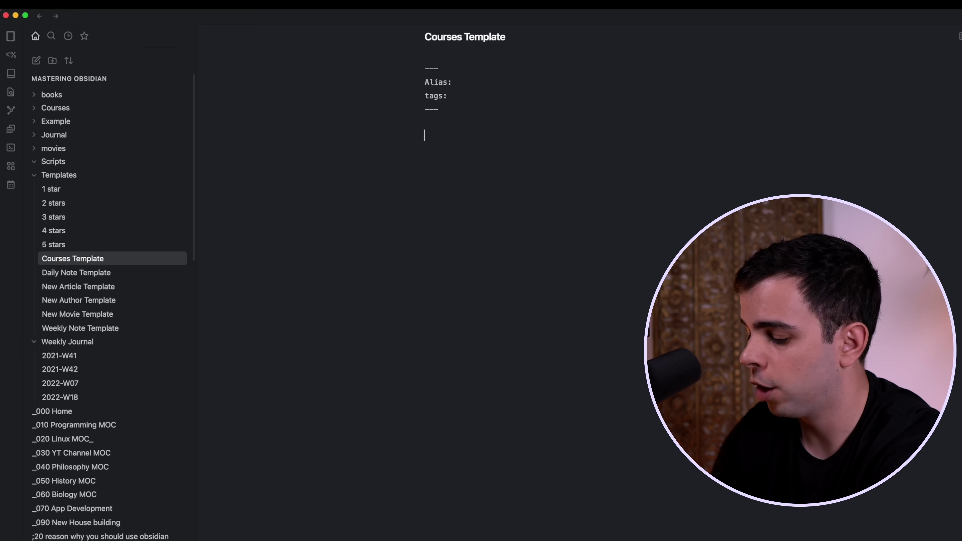
key(super+v)
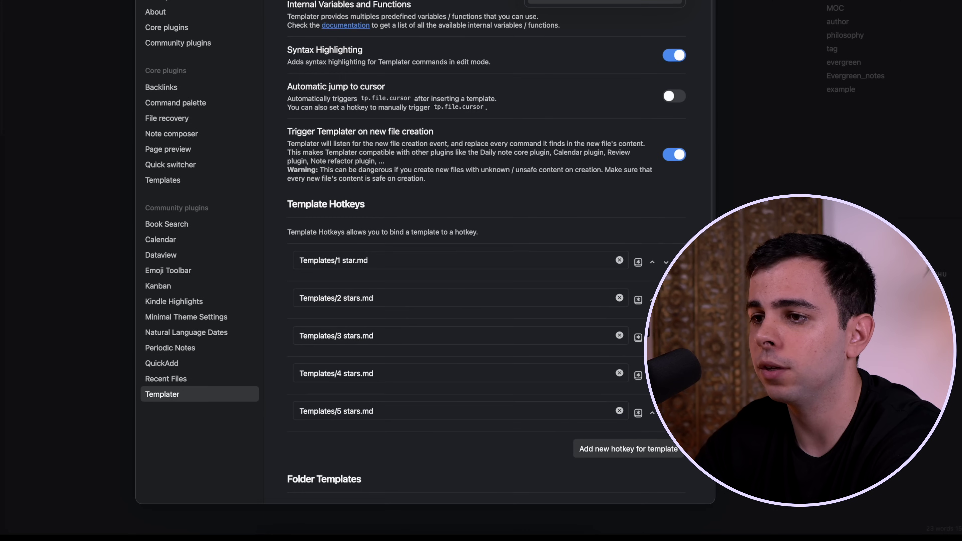
- Add a Templater folder template mapping Courses to Templates/Courses Template.md
scroll(416, 279, down, 5)
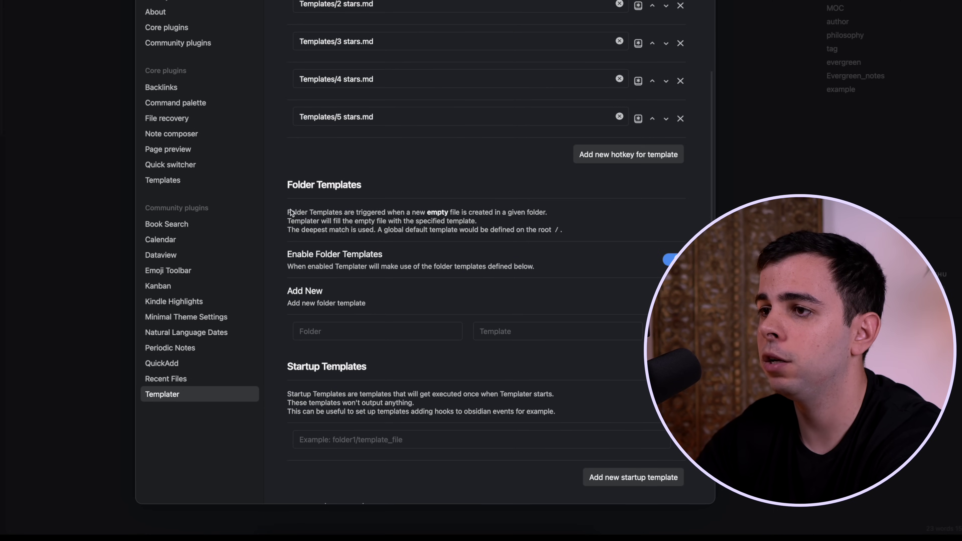
click(340, 331)
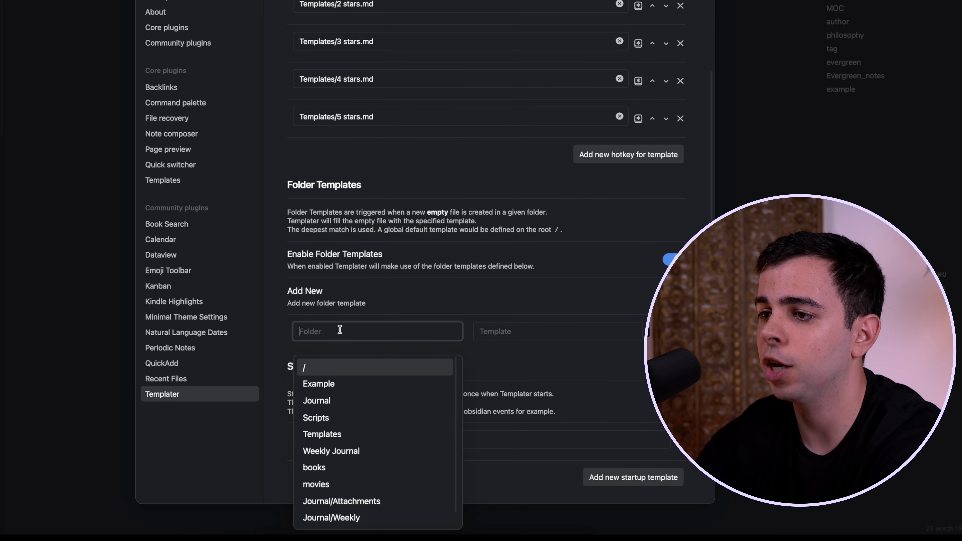
scroll(342, 465, down, 1)
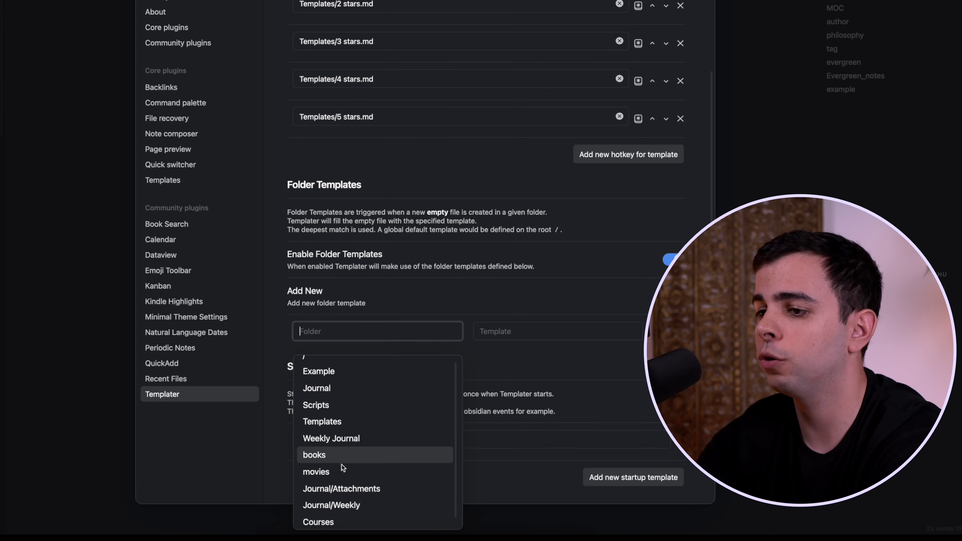
click(348, 513)
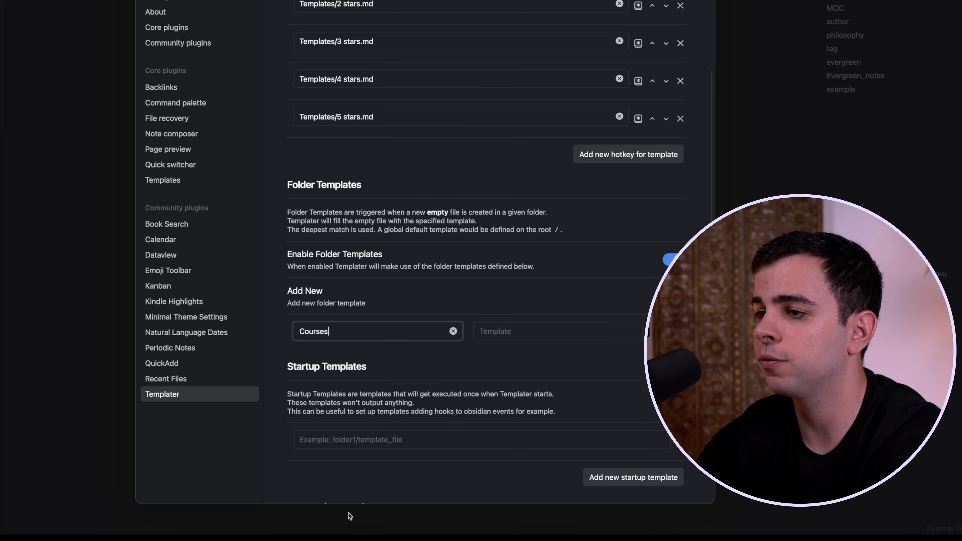
click(497, 331)
click(589, 452)
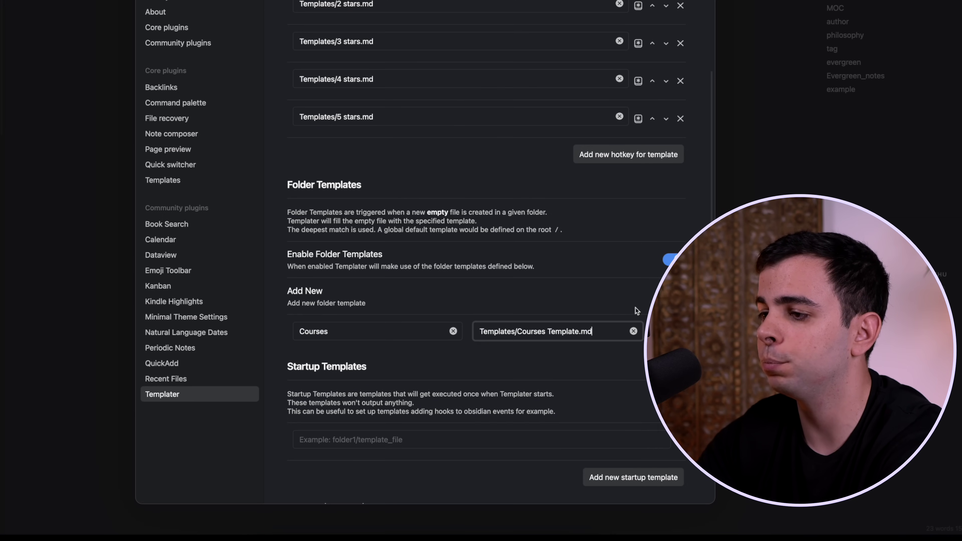
scroll(587, 182, up, 5)
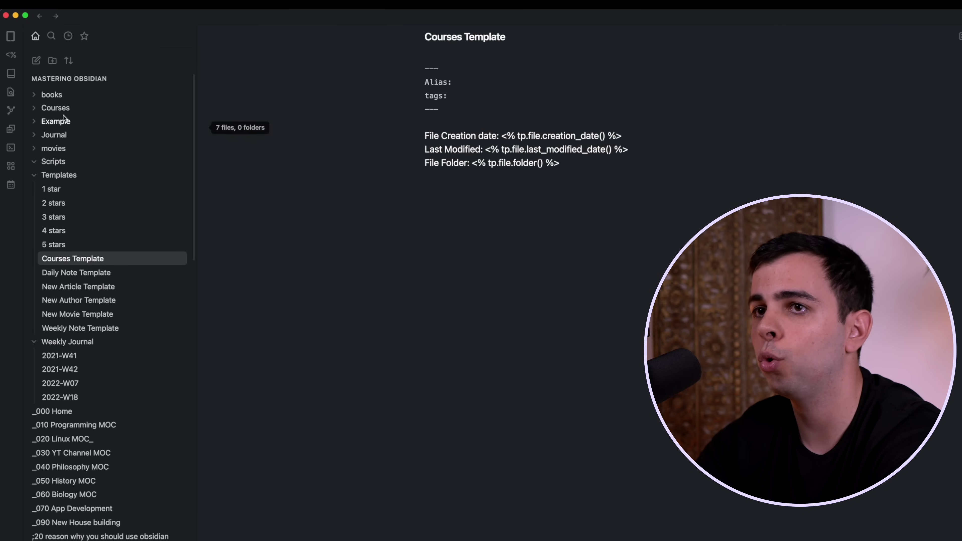
- Create a new note in the Courses folder, auto-filled from the Courses Template
right_click(65, 111)
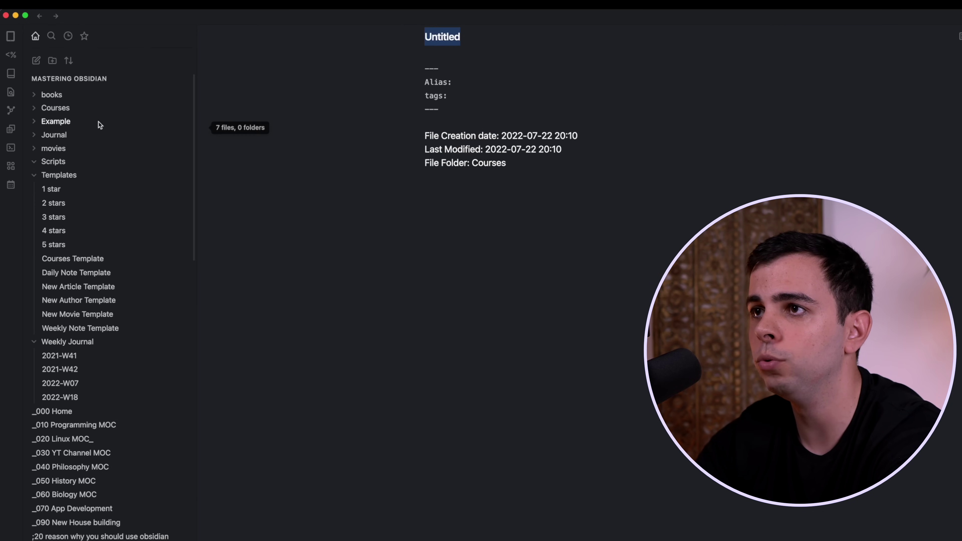
click(469, 189)
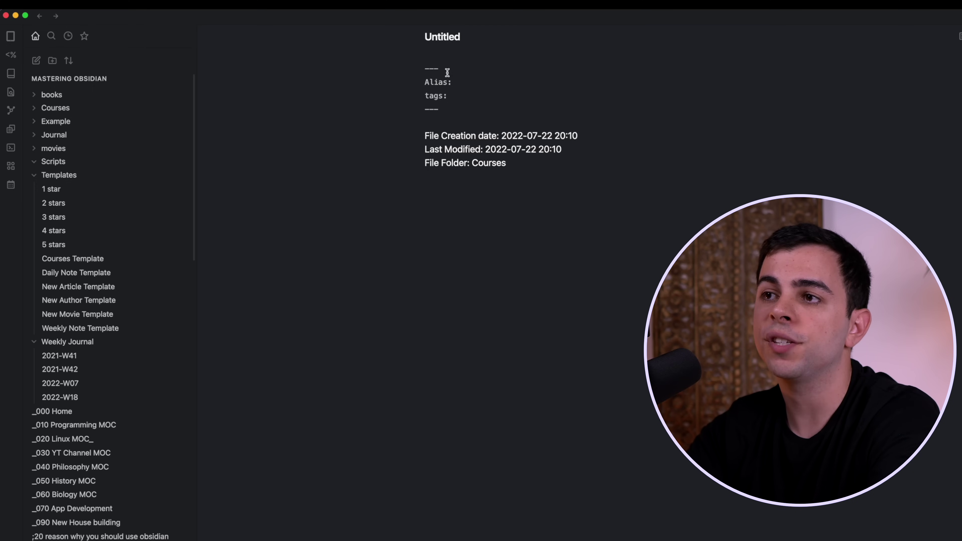
- Create a new note named 'Articles template' in the Templates folder
drag(516, 150, 426, 71)
click(512, 97)
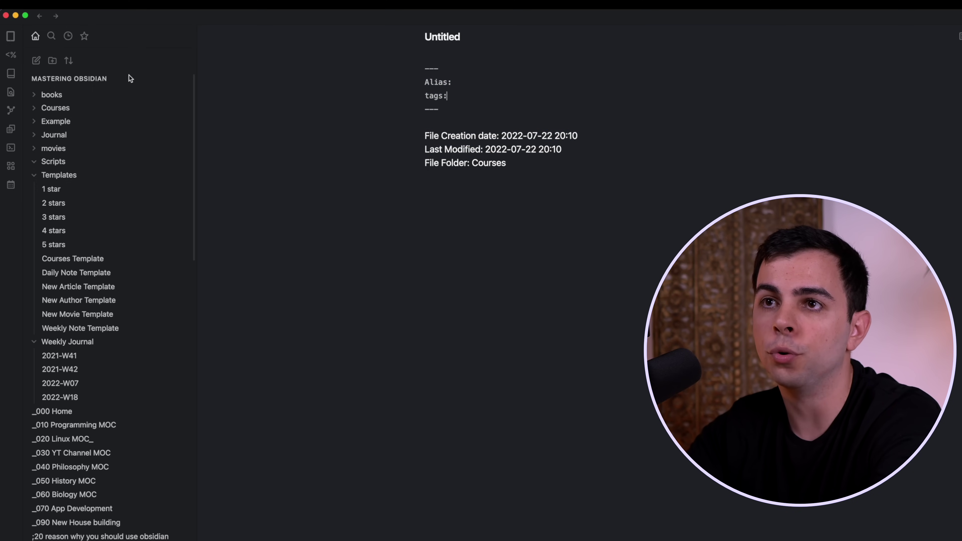
click(53, 61)
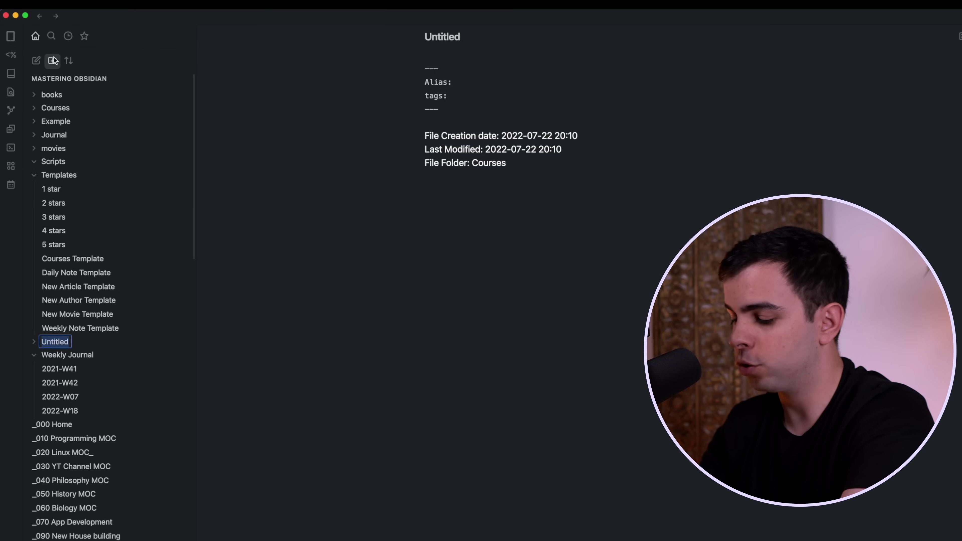
text(Articles template)
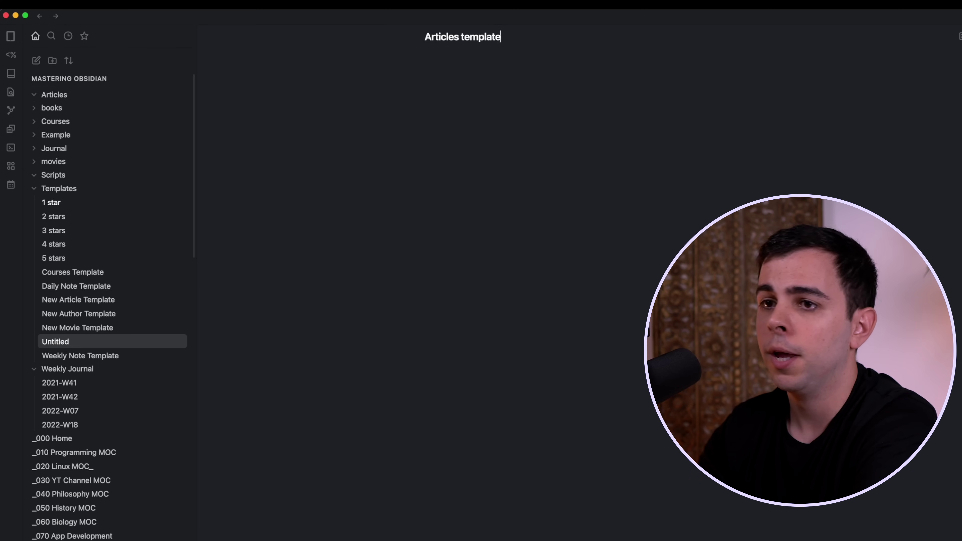
key(Return)
- Copy the Courses Template content into the Articles template note
click(81, 282)
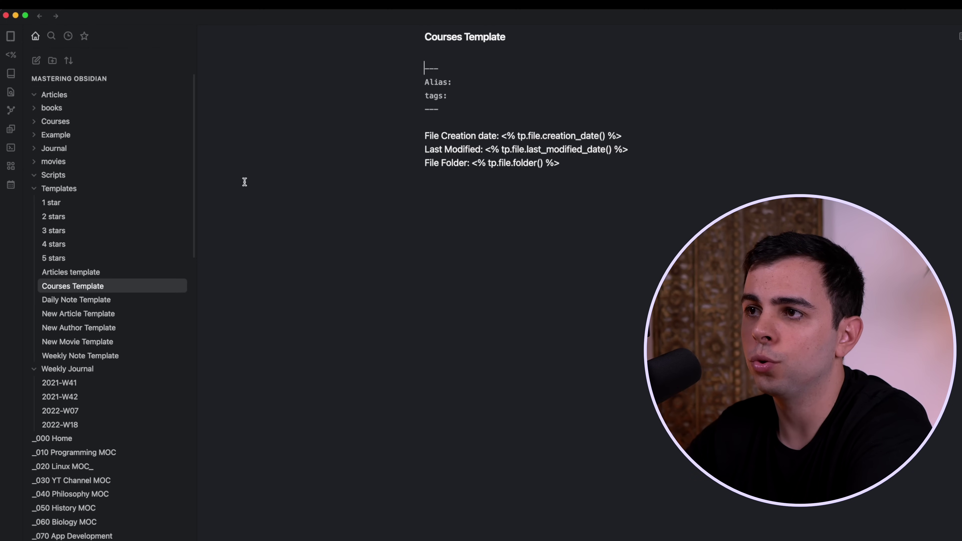
drag(505, 194, 387, 67)
key(super+c)
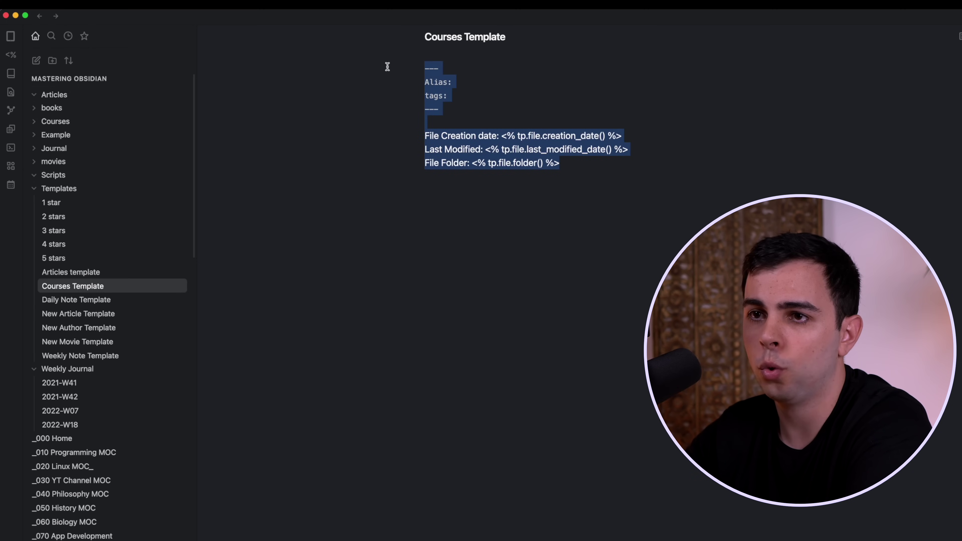
click(75, 273)
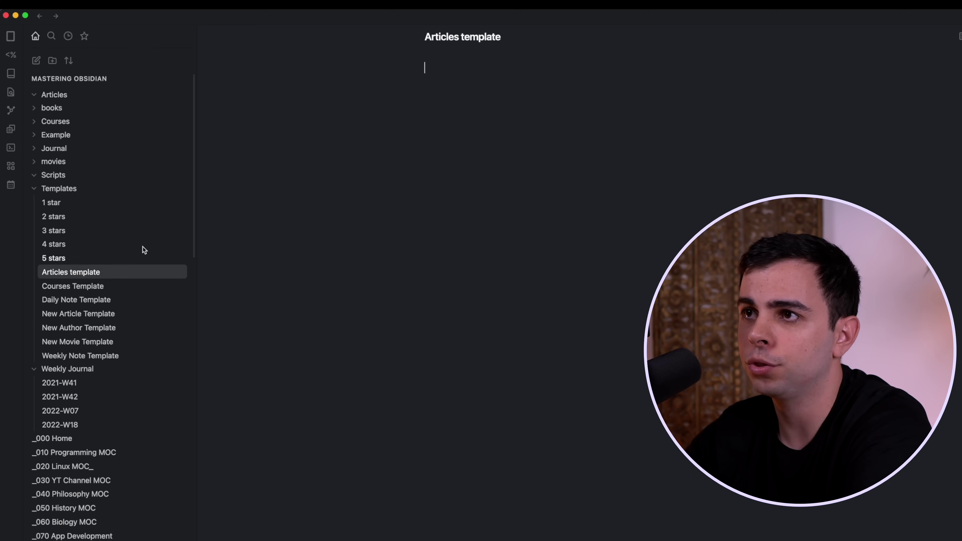
key(super+v)
- Delete the Alias line from Courses Template, then return below the Articles template frontmatter
click(84, 289)
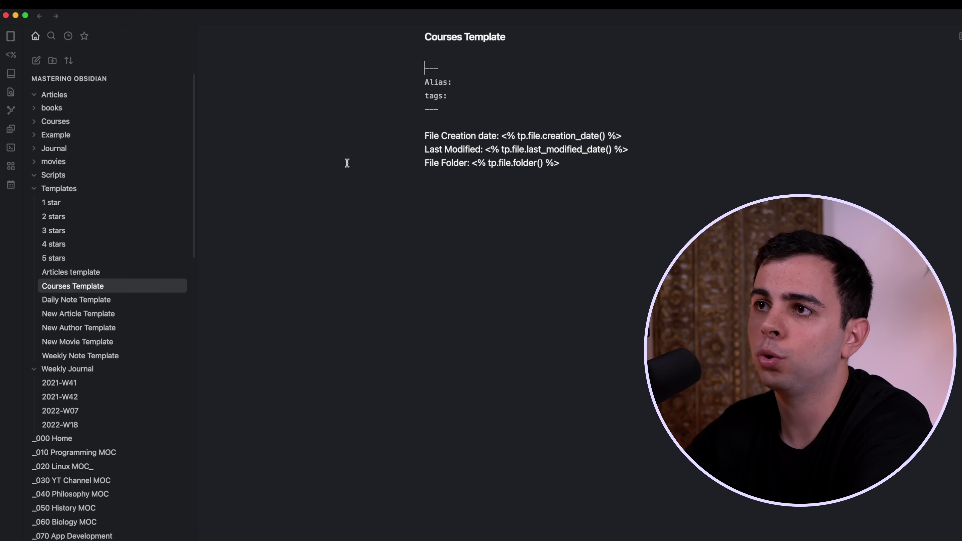
drag(454, 105, 426, 82)
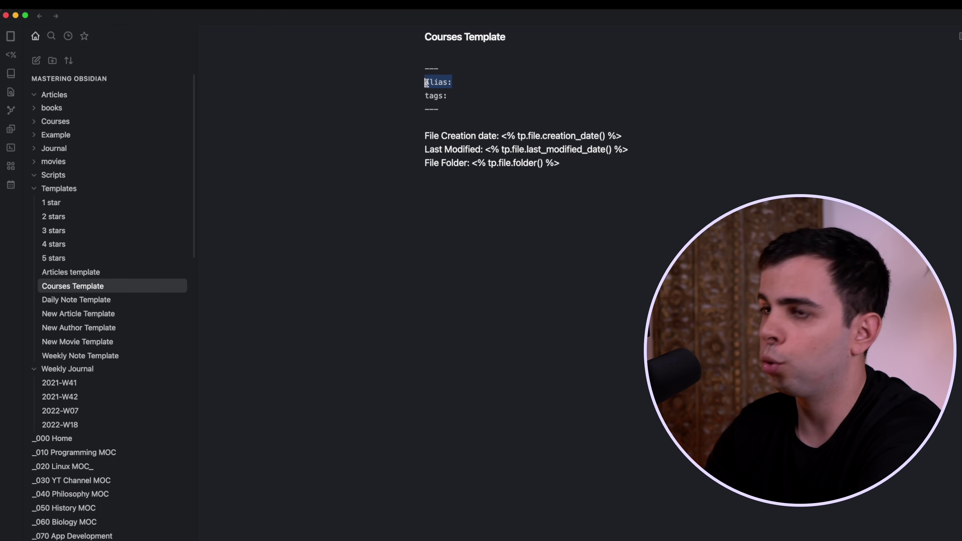
key(BackSpace)
key(BackSpace)
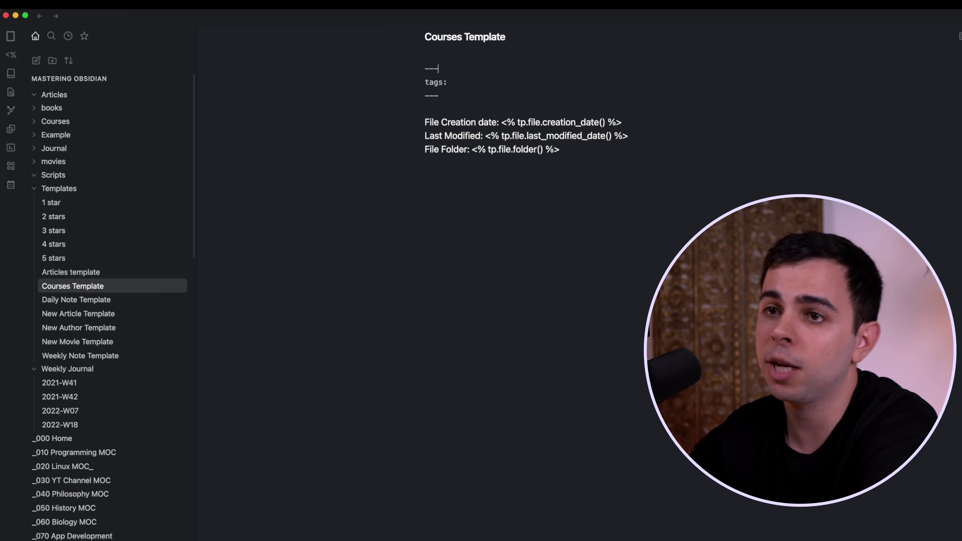
click(110, 272)
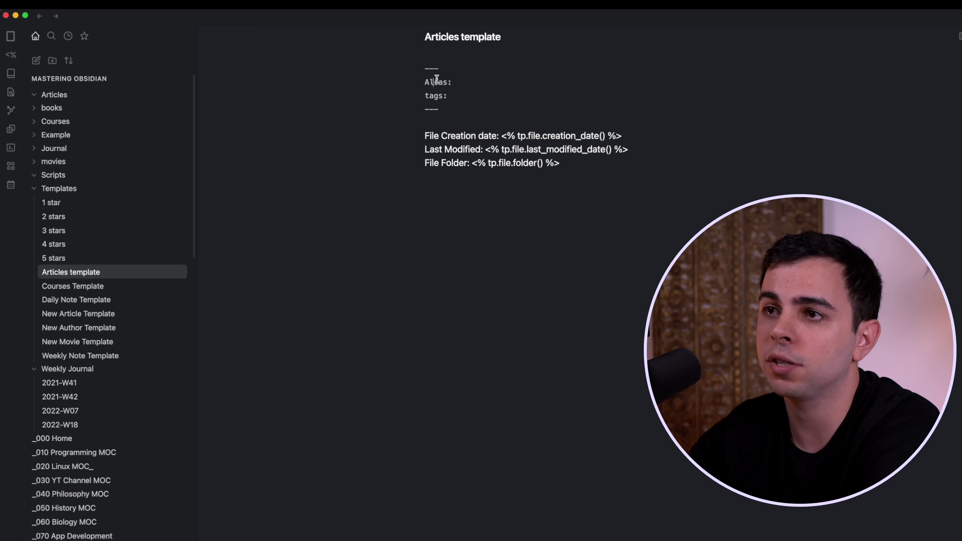
click(83, 286)
click(110, 272)
click(455, 206)
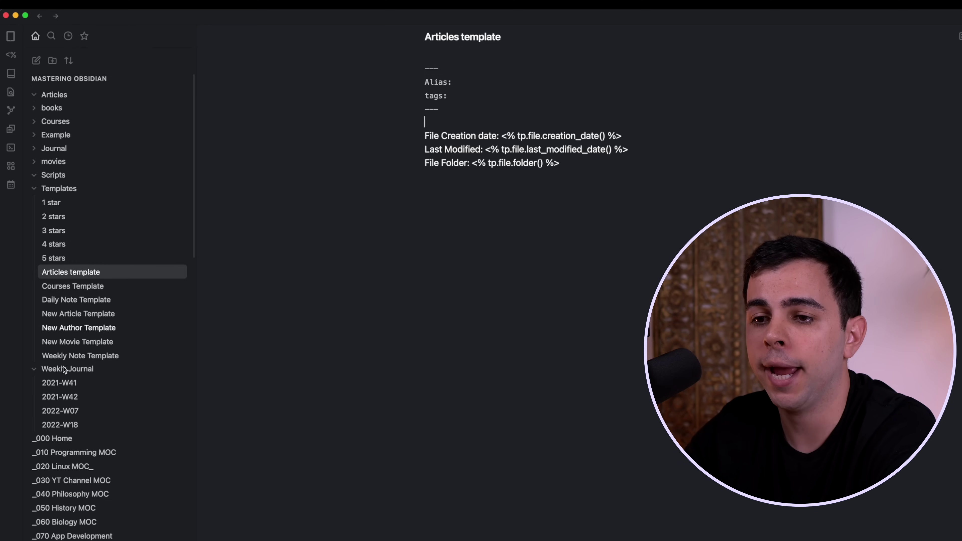
- Add a Templater folder template mapping Articles to Templates/Articles template.md, then close Settings
key(super+comma)
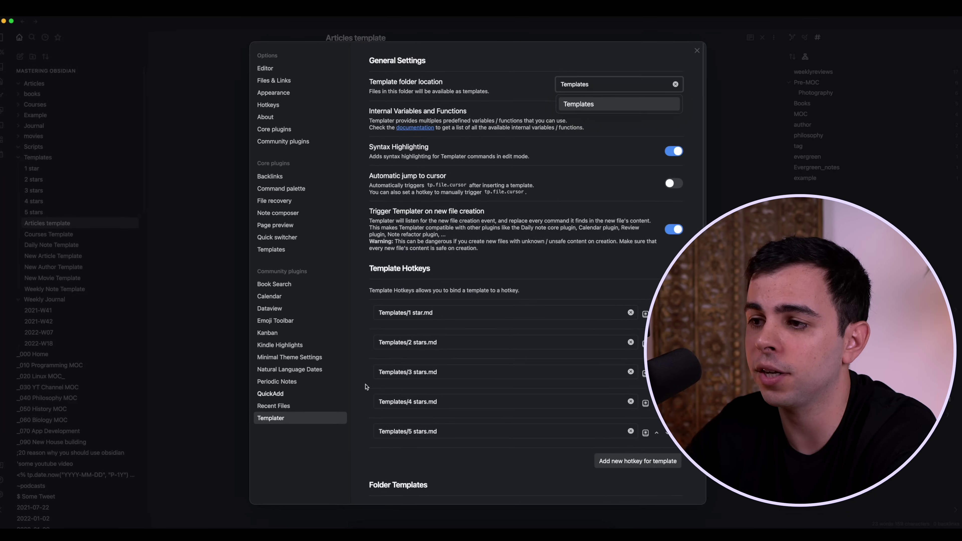
scroll(366, 387, down, 10)
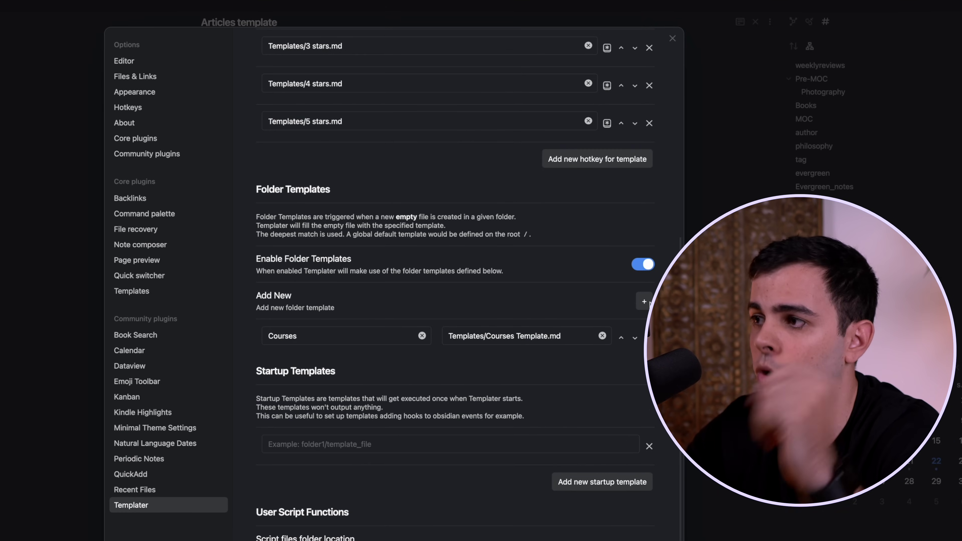
click(646, 302)
click(309, 374)
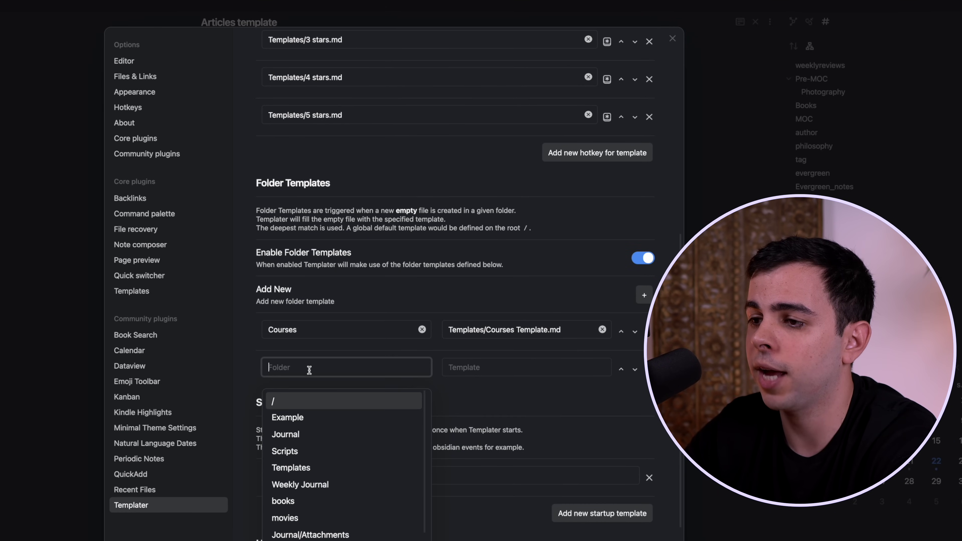
key(Down)
key(Down)
key(Down)
key(Down)
key(Down)
key(Down)
key(Down)
key(Down)
key(Down)
key(Down)
key(Down)
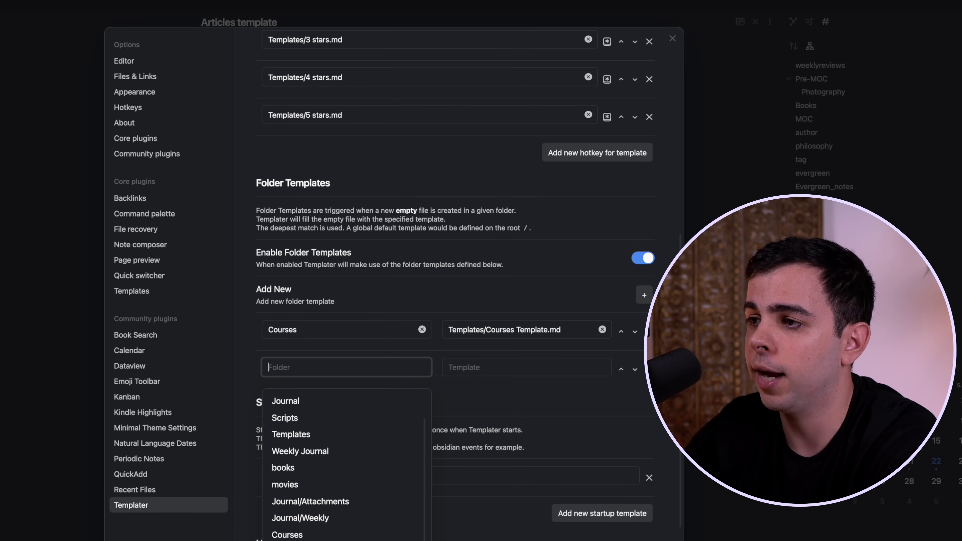
key(Return)
key(Tab)
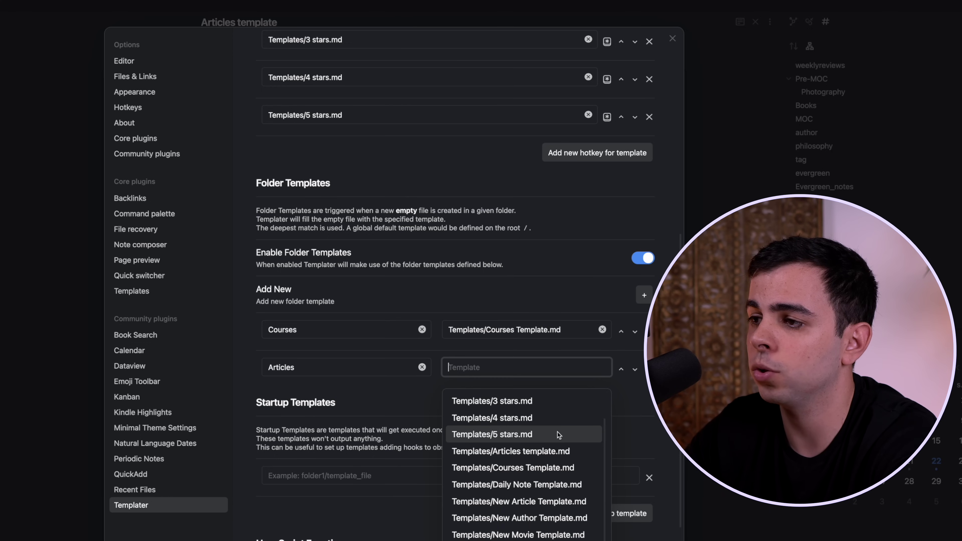
key(Down)
key(Return)
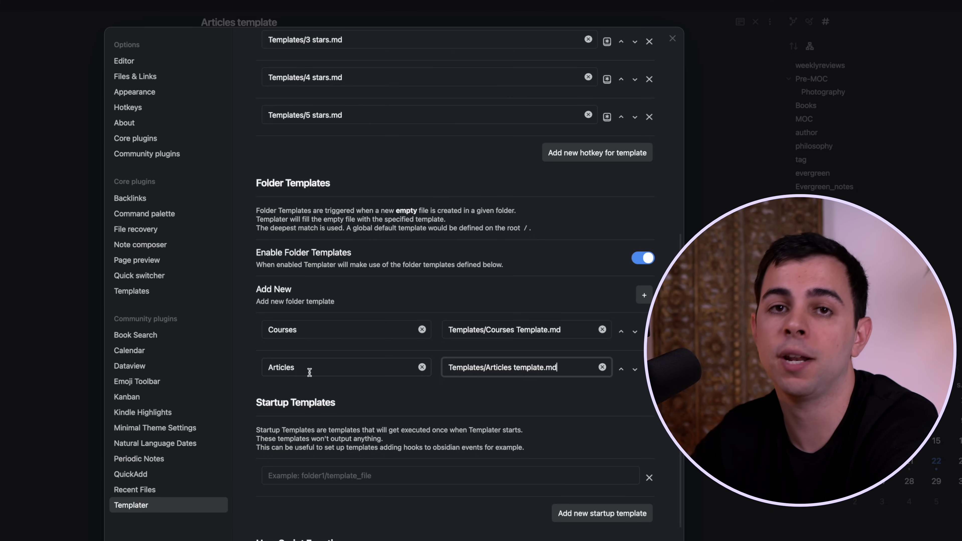
scroll(299, 349, up, 4)
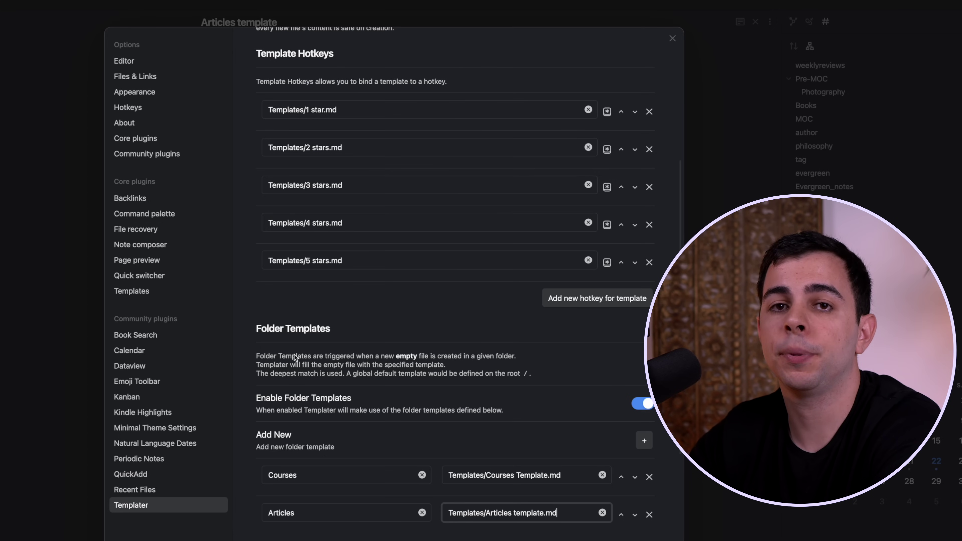
scroll(298, 352, up, 1)
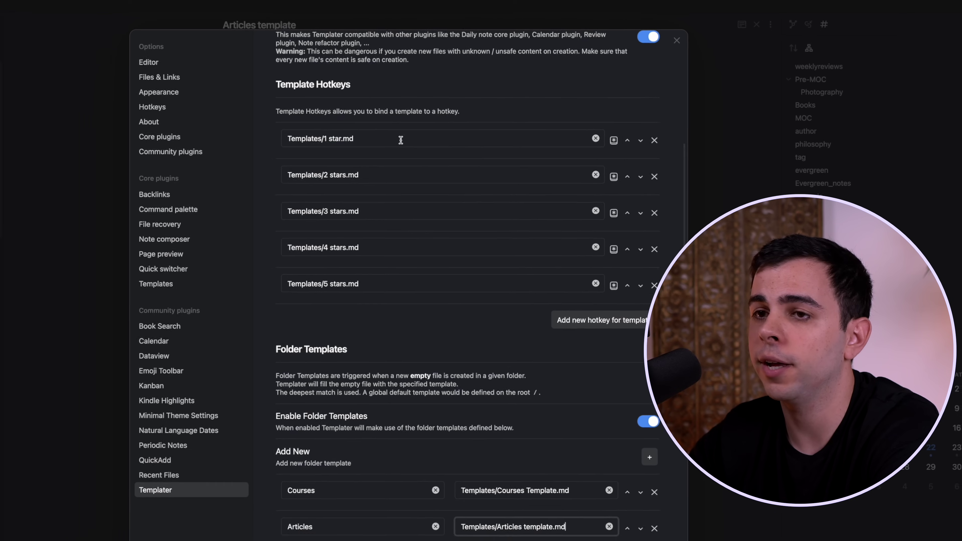
key(Escape)
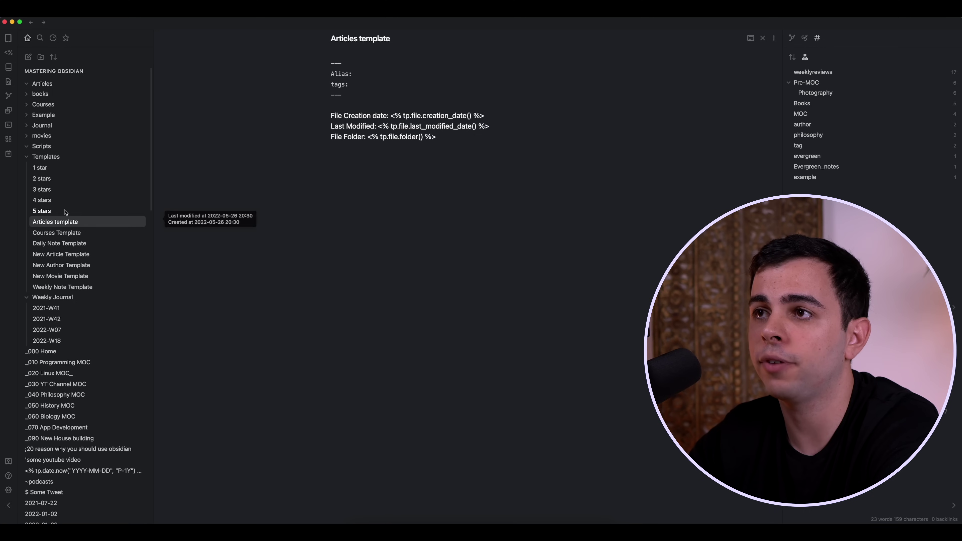
- Append a ★★★★★ line to the Articles template using the Cmd+5 stars template, then close it
click(65, 212)
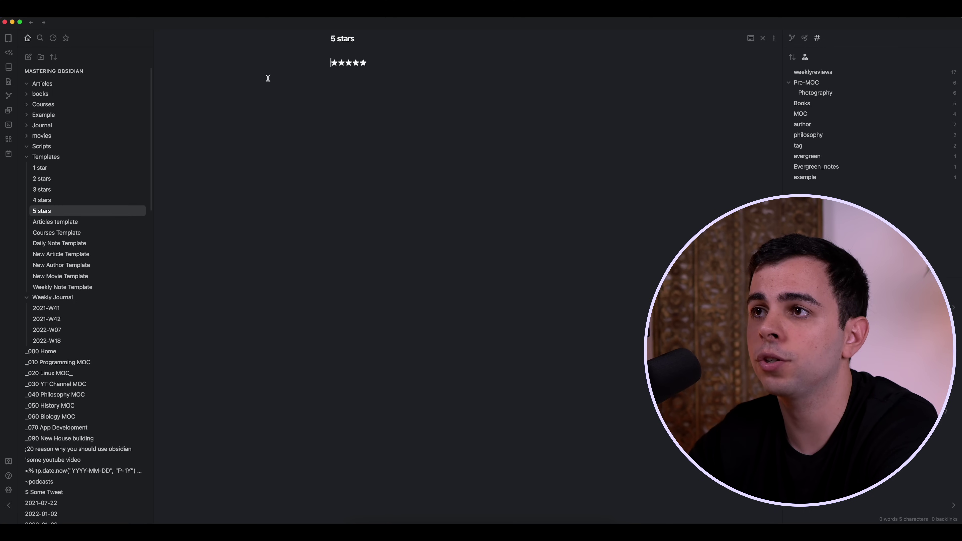
drag(393, 62, 305, 67)
click(366, 159)
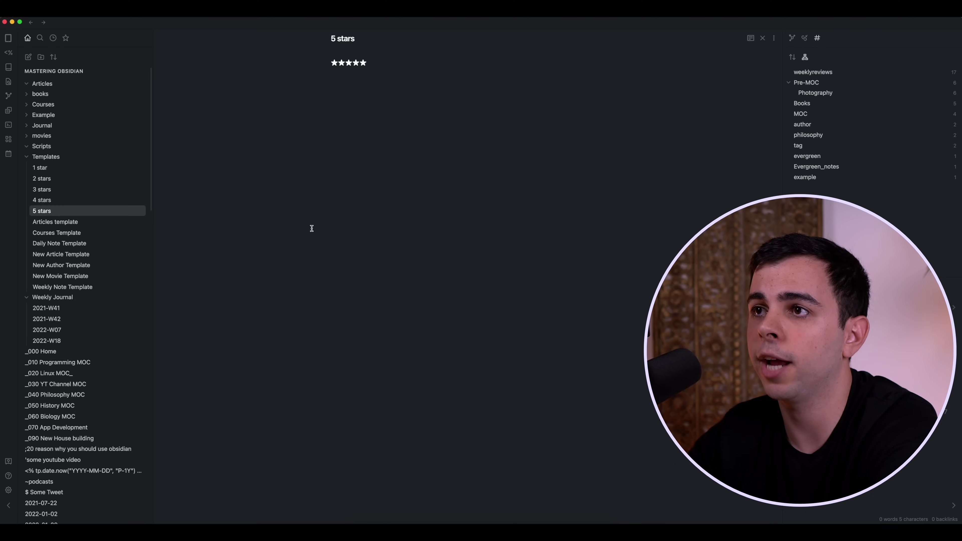
key(super+alt+Left)
key(Return)
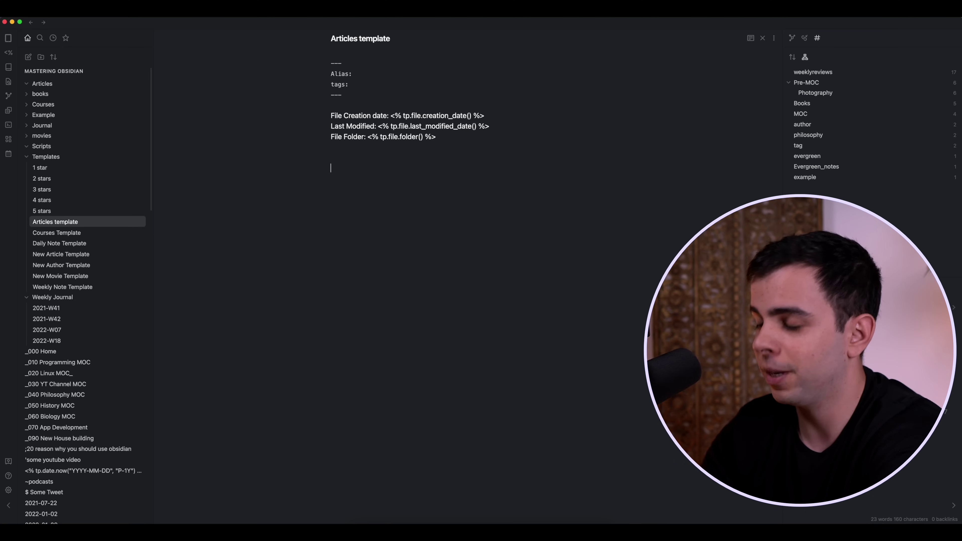
key(super+5)
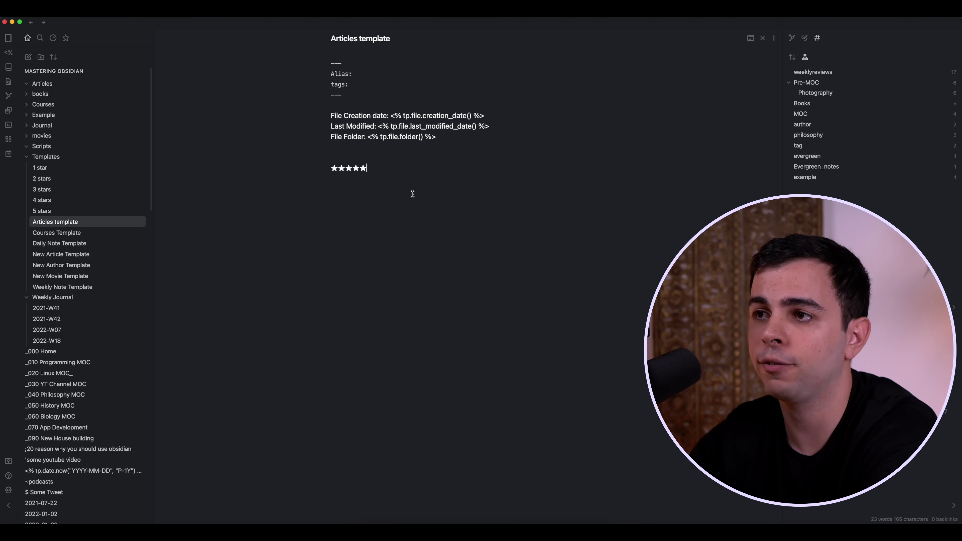
drag(373, 169, 331, 167)
click(330, 156)
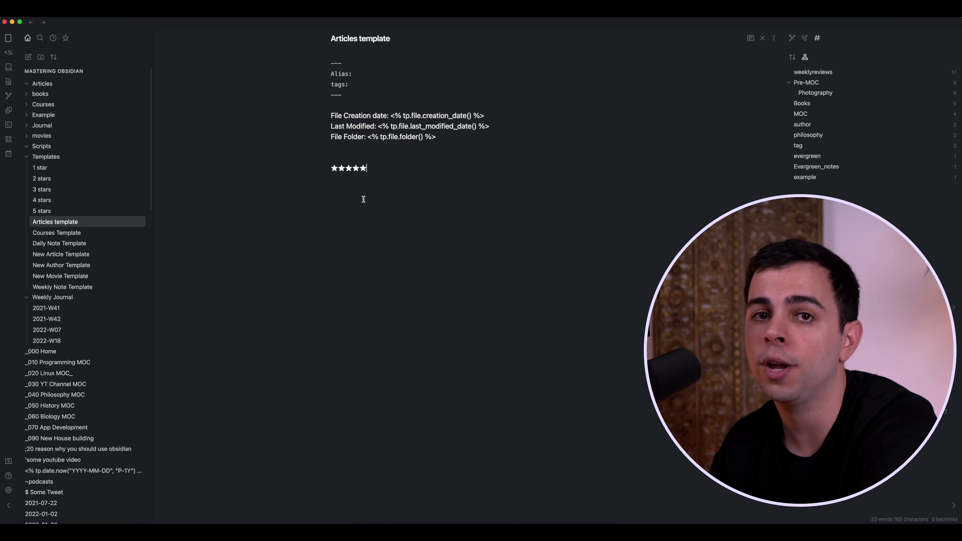
key(super+w)
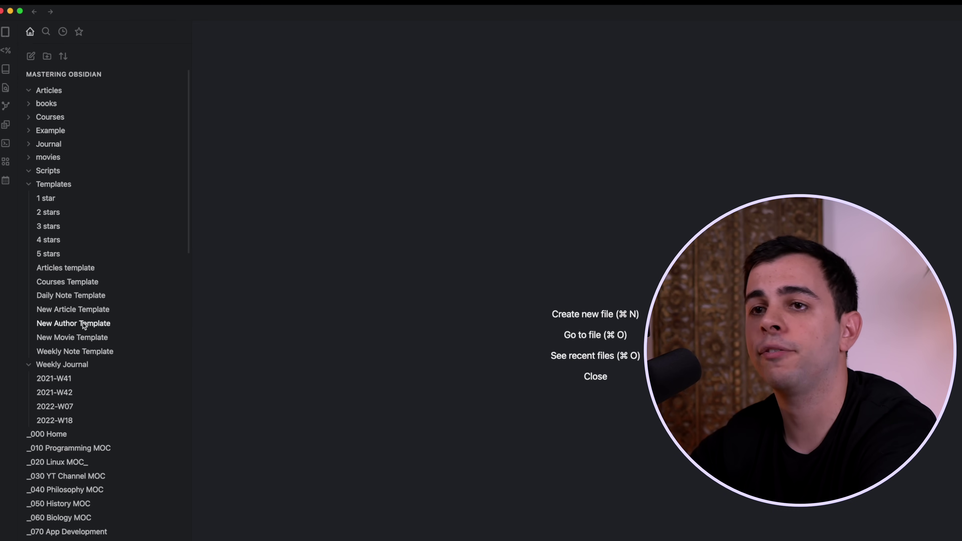
- Create a 'Default Template' note in Templates holding the pasted Templater title-prompt script
right_click(67, 186)
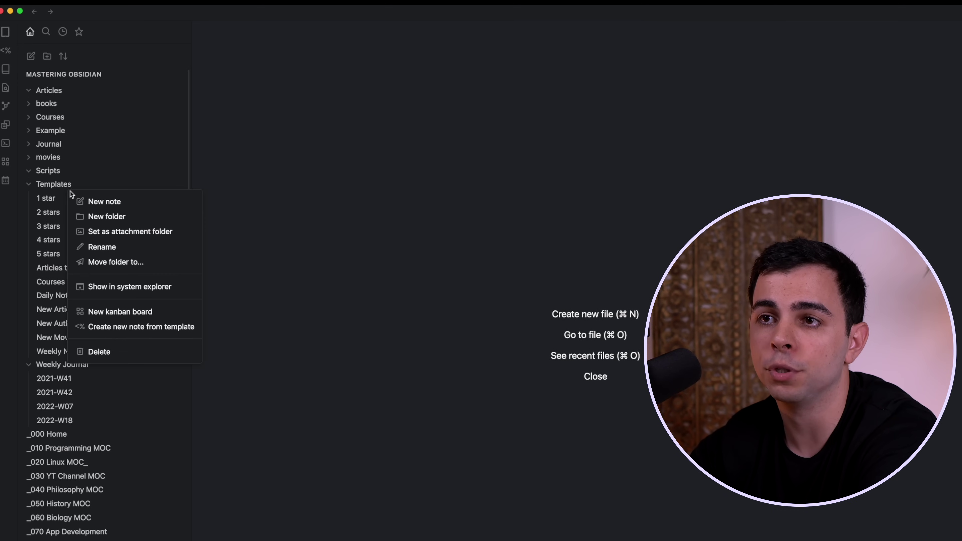
click(83, 203)
text(D)
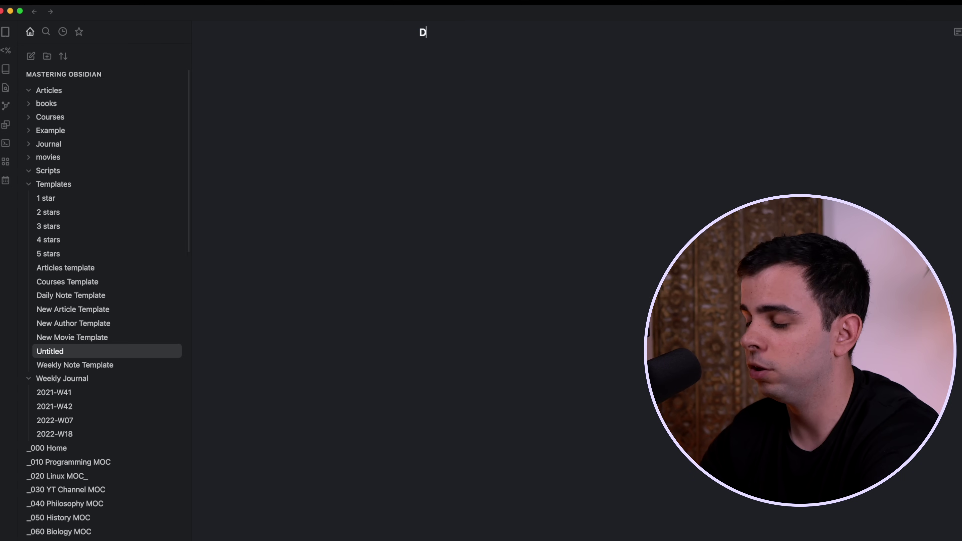
text(efault Template)
key(Return)
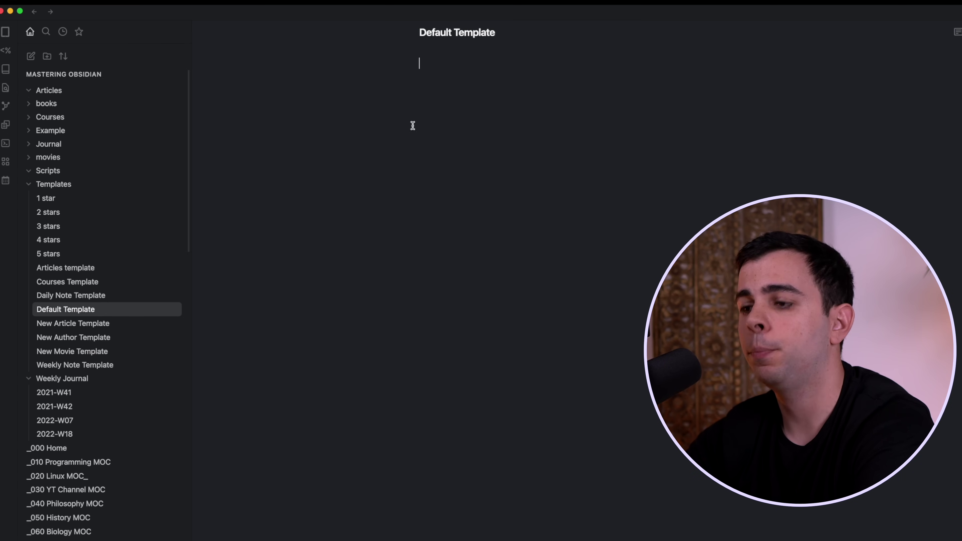
text(<%*   let title = tp.file.title   if (title.startsWith("Untitled")) {     title = await tp.system.prompt("Title");     await tp.file.rename(title);   }    tR += "---" %> title:  <%* tR += title %> created: <% tp.date.now("dddd Do MMMM YYYY HH:mm") %> Last modified: <% tp.file.last_modified_date("dddd Do MMMM YYYY HH:mm") %> Aliases: Tags:  ---  # <%* tR += title %>)
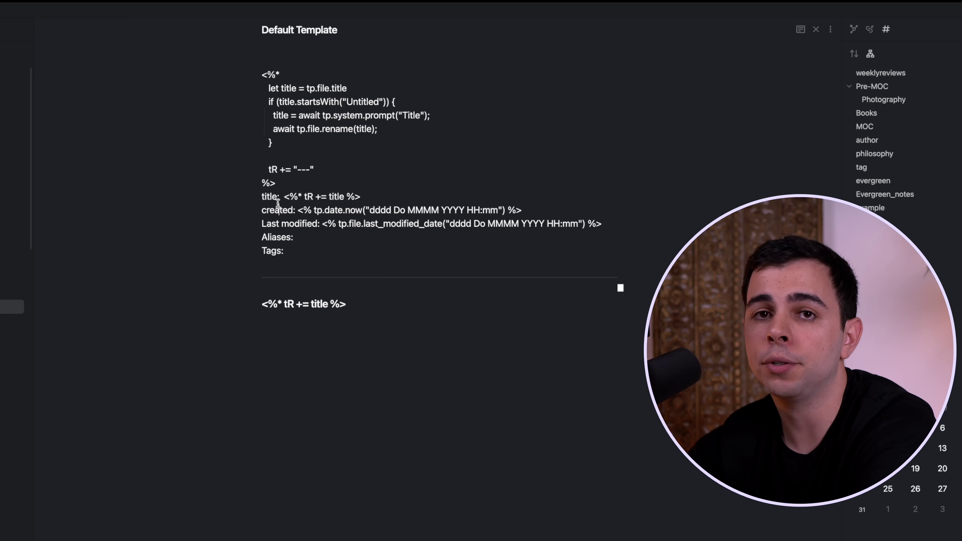
drag(277, 204, 279, 61)
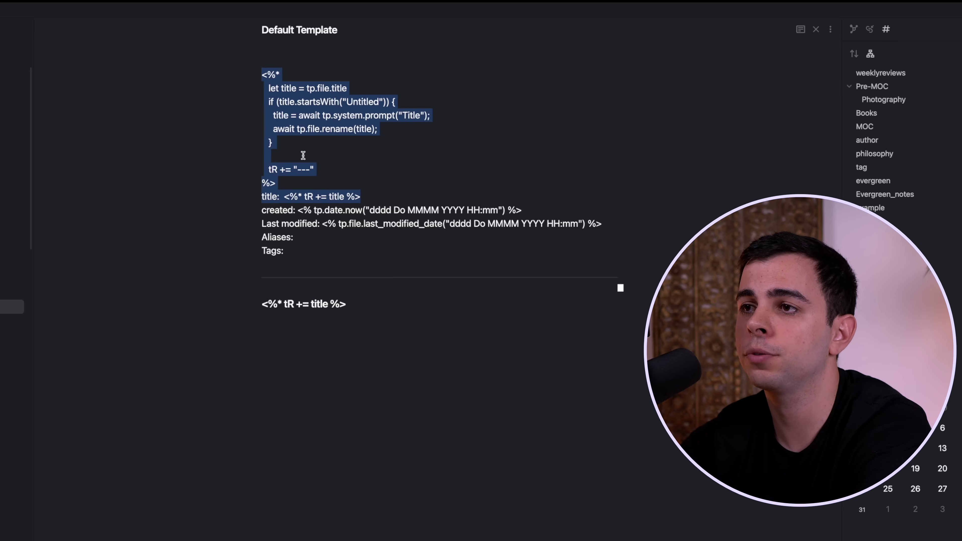
click(294, 151)
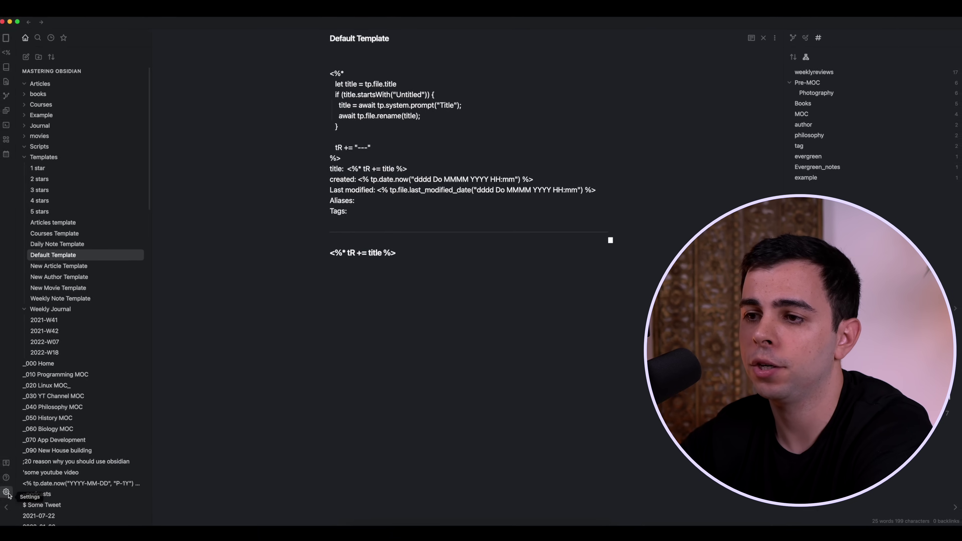
- Add a Templater hotkey entry for Default Template.md and bind its insert command to Cmd+M
click(6, 492)
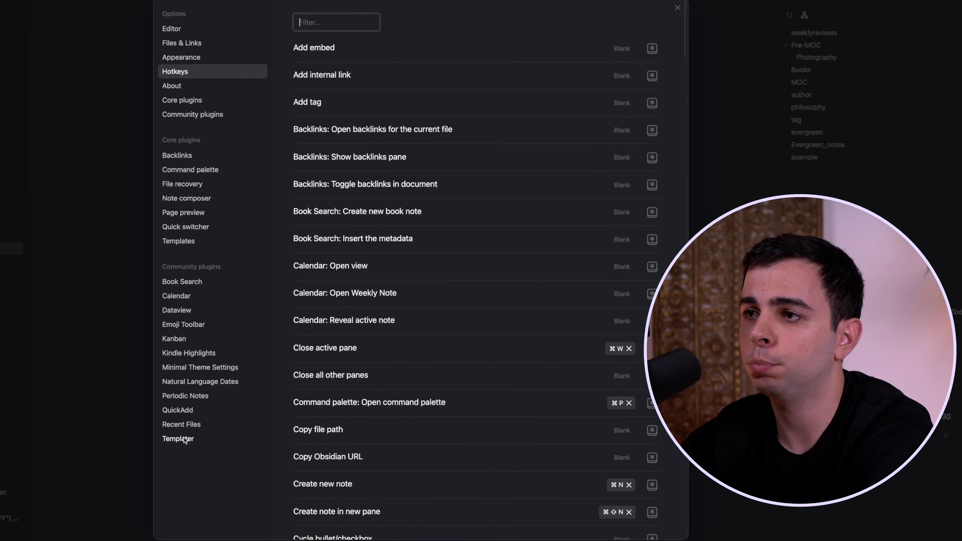
click(261, 436)
scroll(374, 289, down, 5)
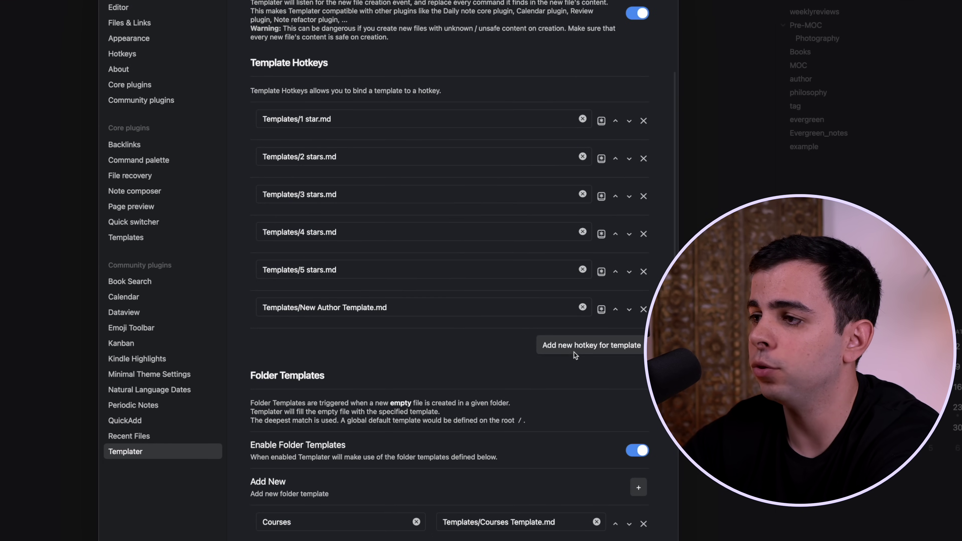
click(593, 332)
click(423, 343)
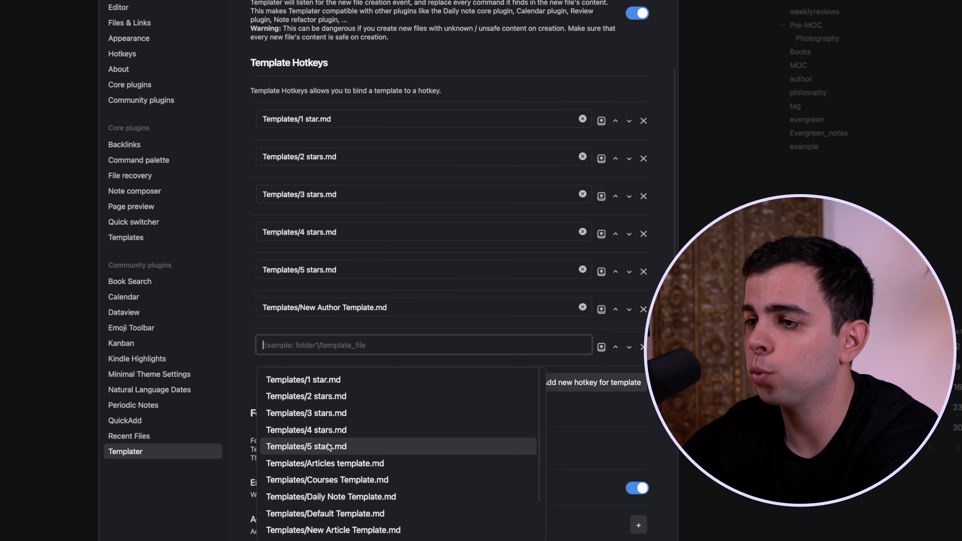
scroll(353, 455, down, 1)
click(356, 499)
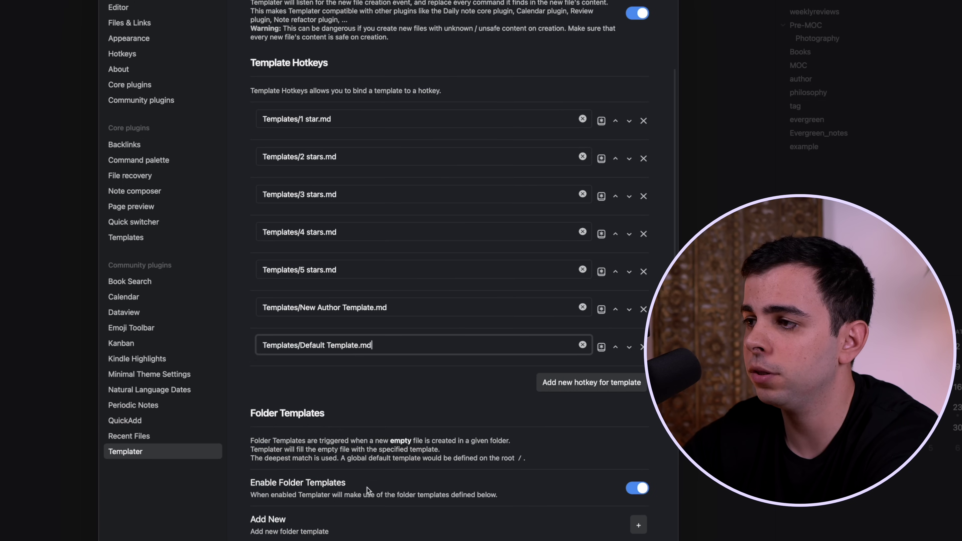
click(601, 347)
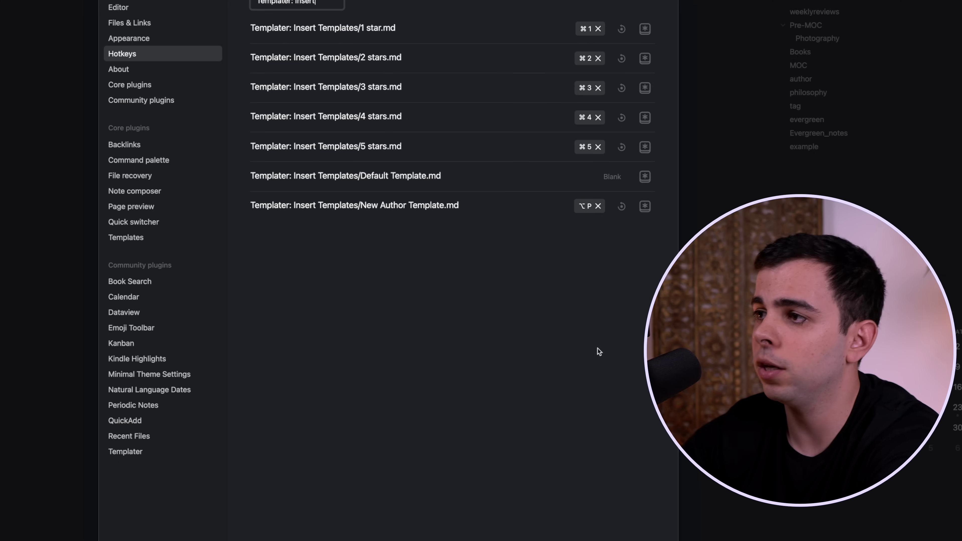
click(641, 183)
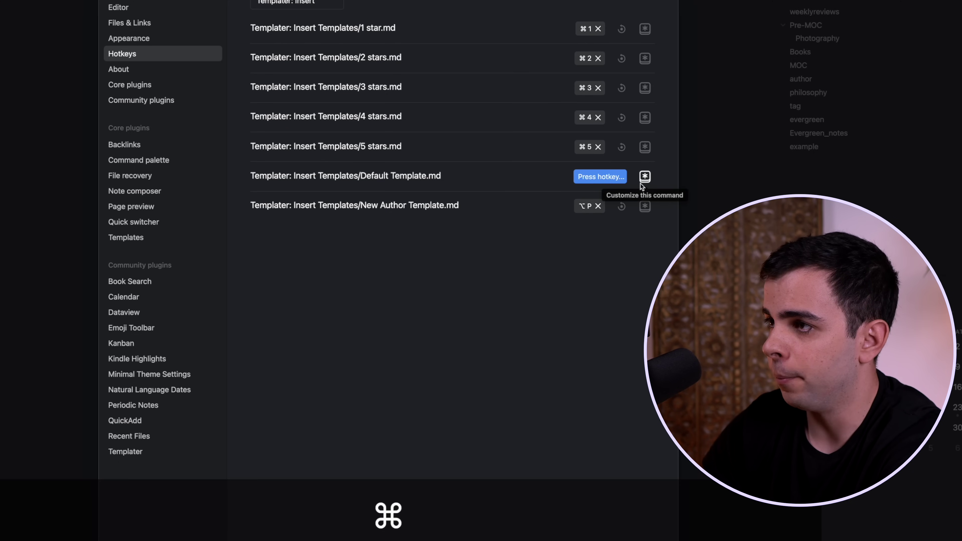
key(super+m)
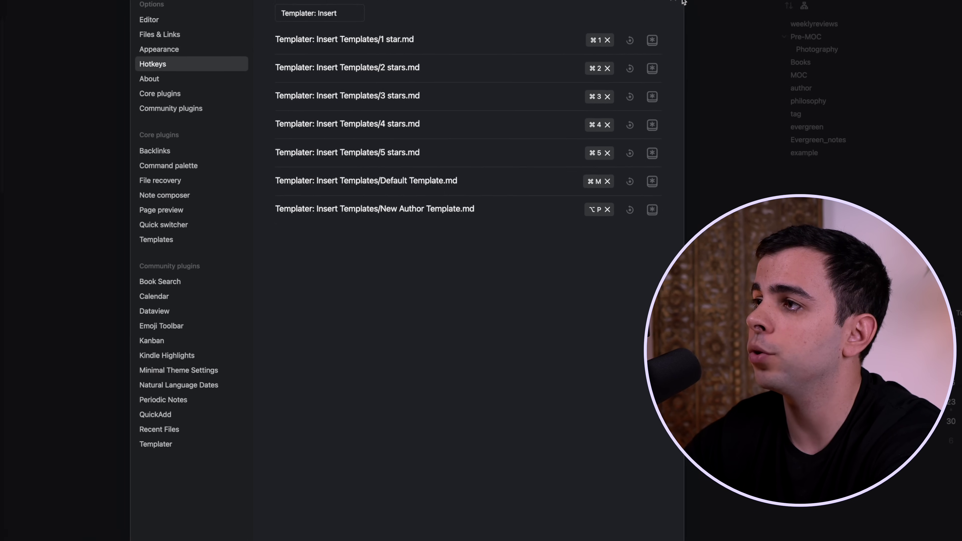
- Create a new note, apply Default Template with Cmd+M, and title it 'Example File'
click(693, 37)
key(super+w)
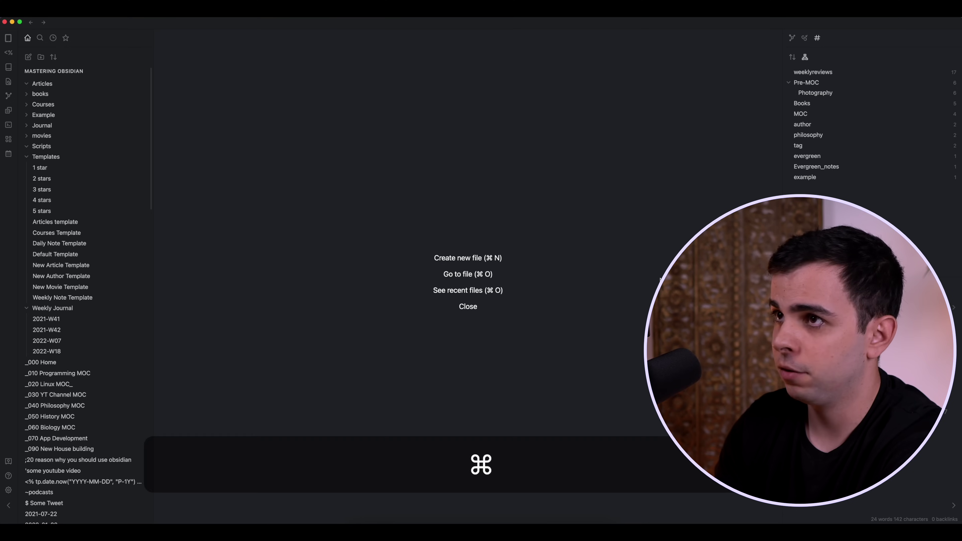
key(super+n)
key(super+m)
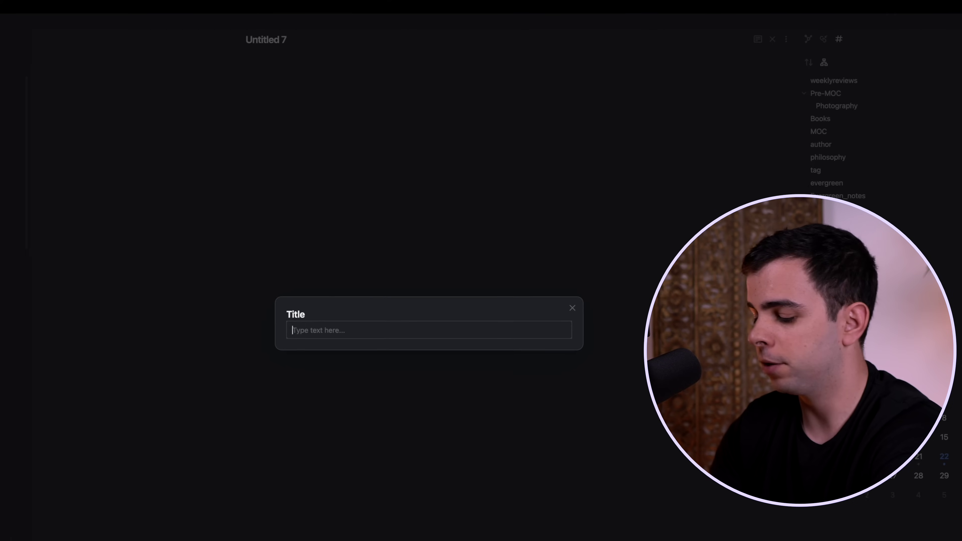
text(Example Fil)
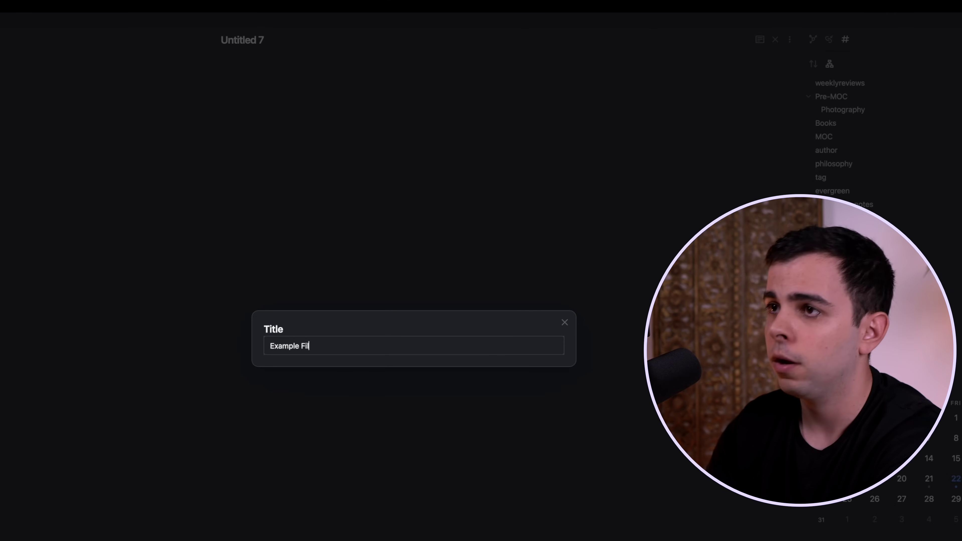
text(e)
key(Return)
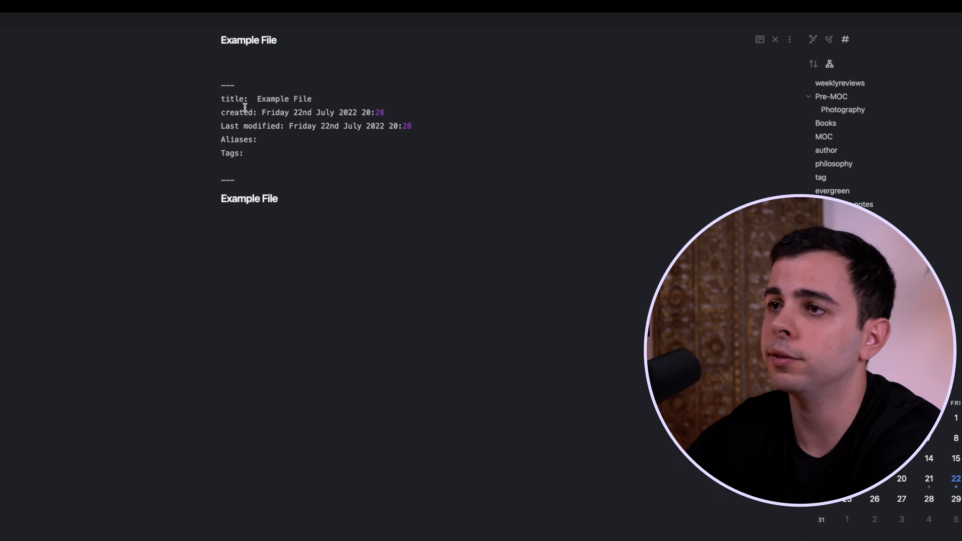
drag(226, 140, 239, 141)
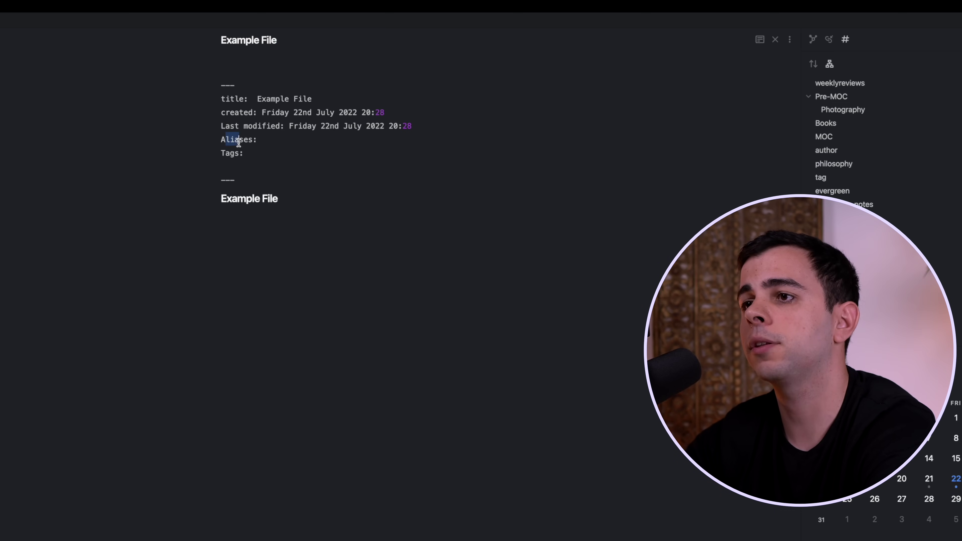
drag(288, 200, 223, 199)
click(224, 199)
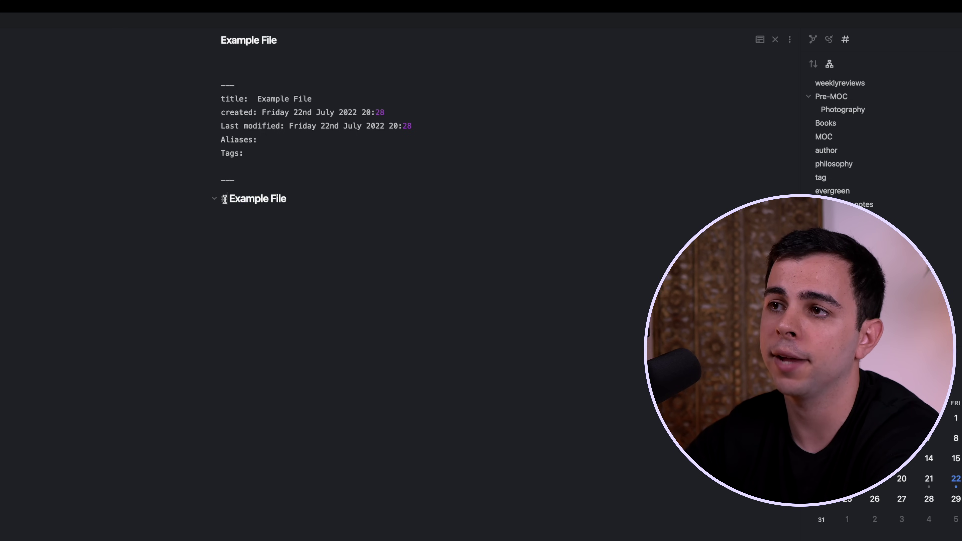